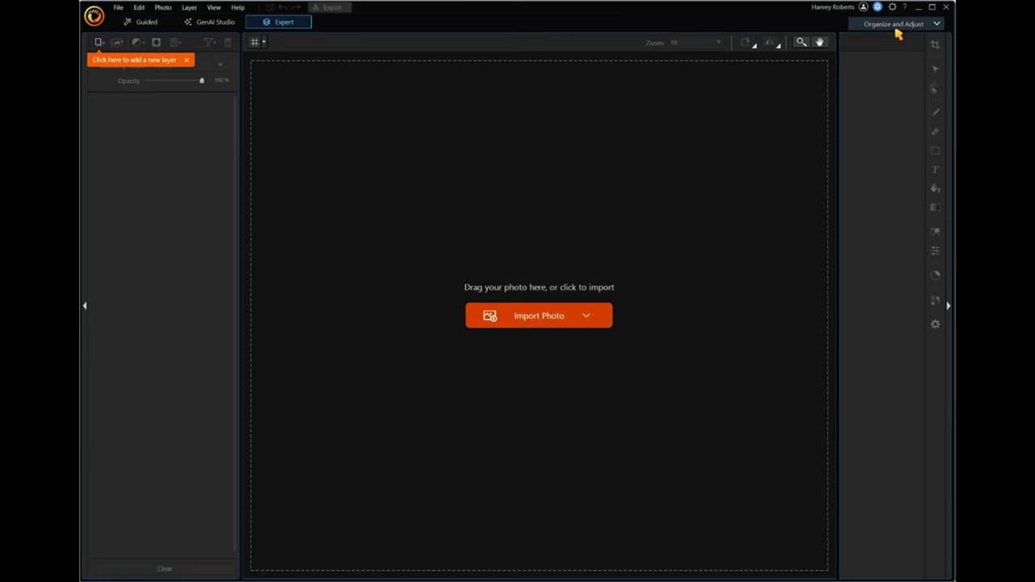
Import all four photos from the ProjectTesting folder on the local drive into the library
click(909, 28)
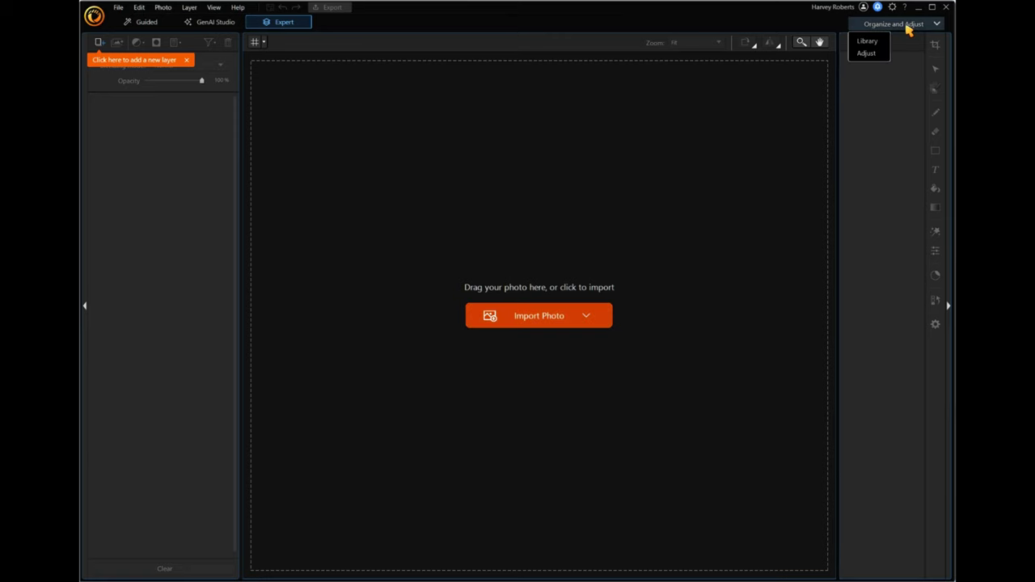
click(874, 39)
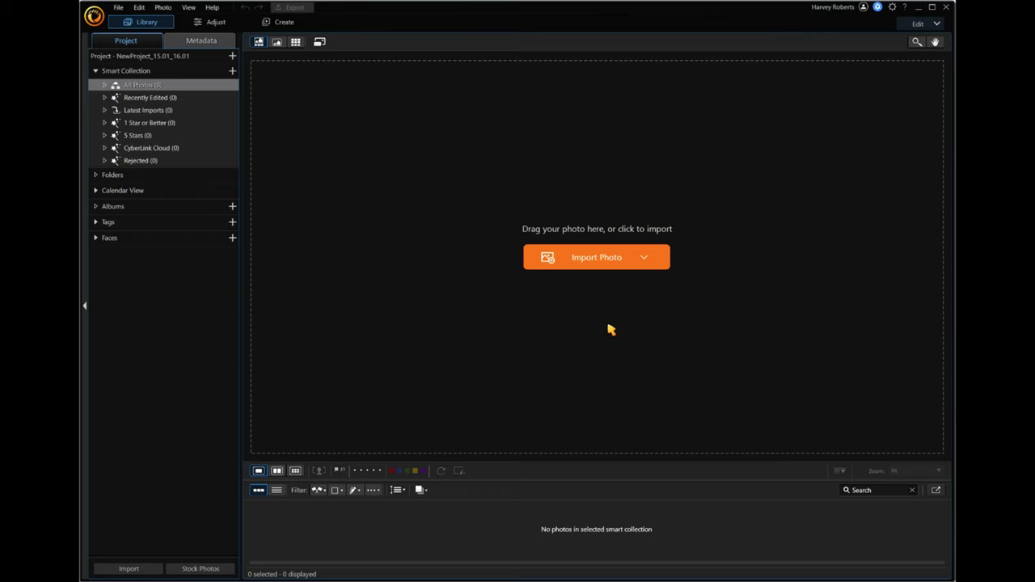
click(588, 261)
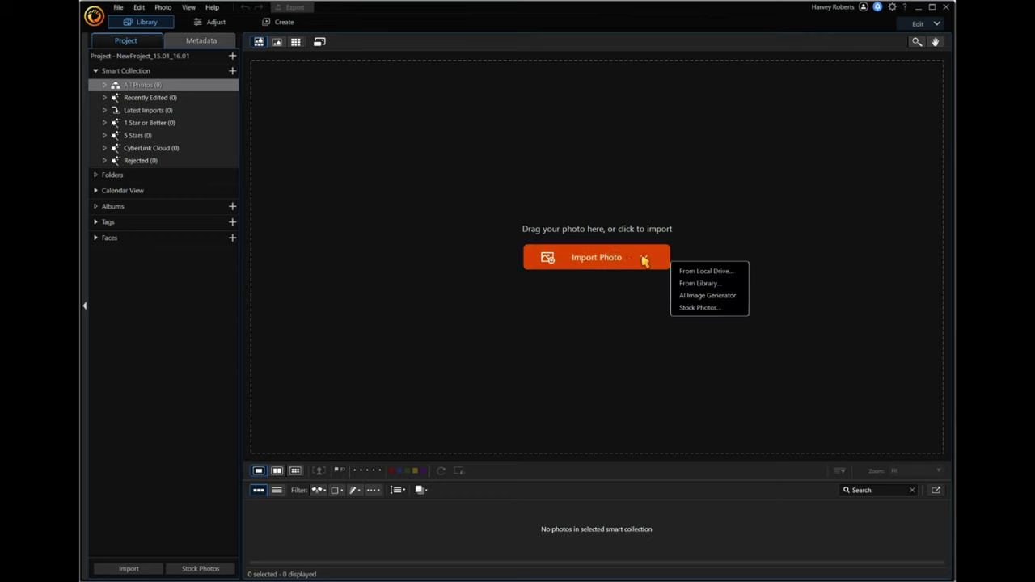
click(706, 272)
drag(477, 153, 266, 100)
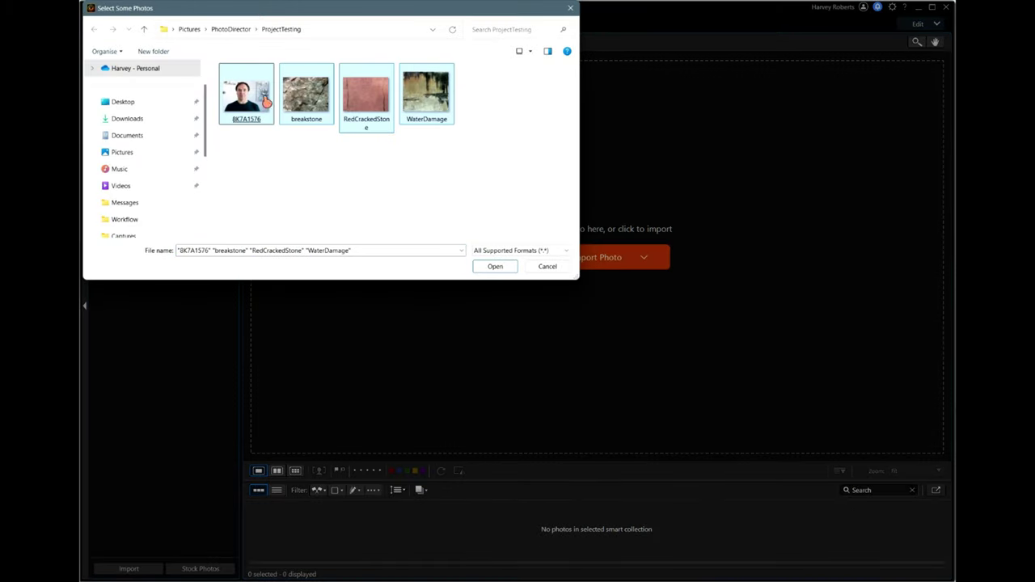
click(495, 267)
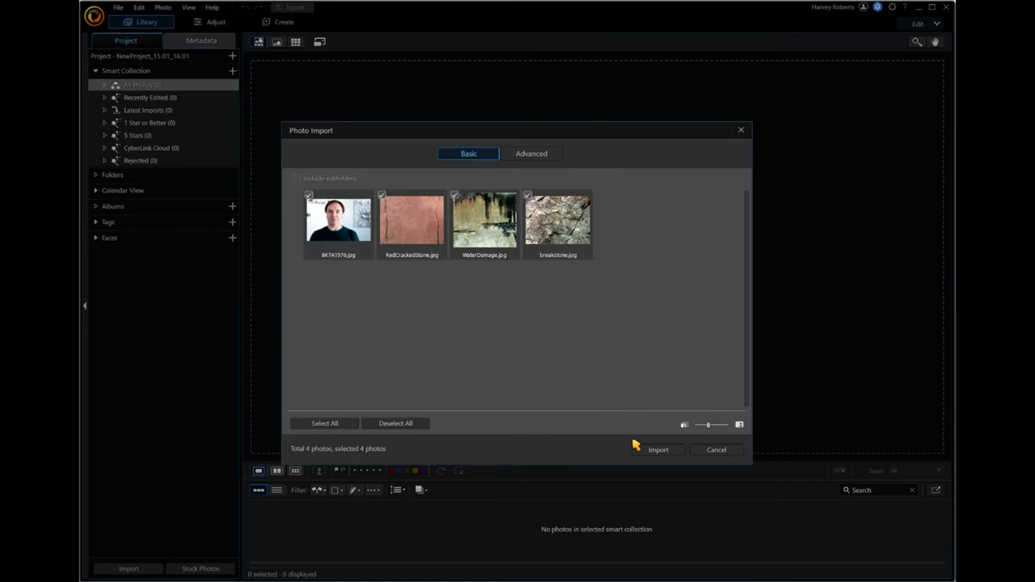
click(659, 451)
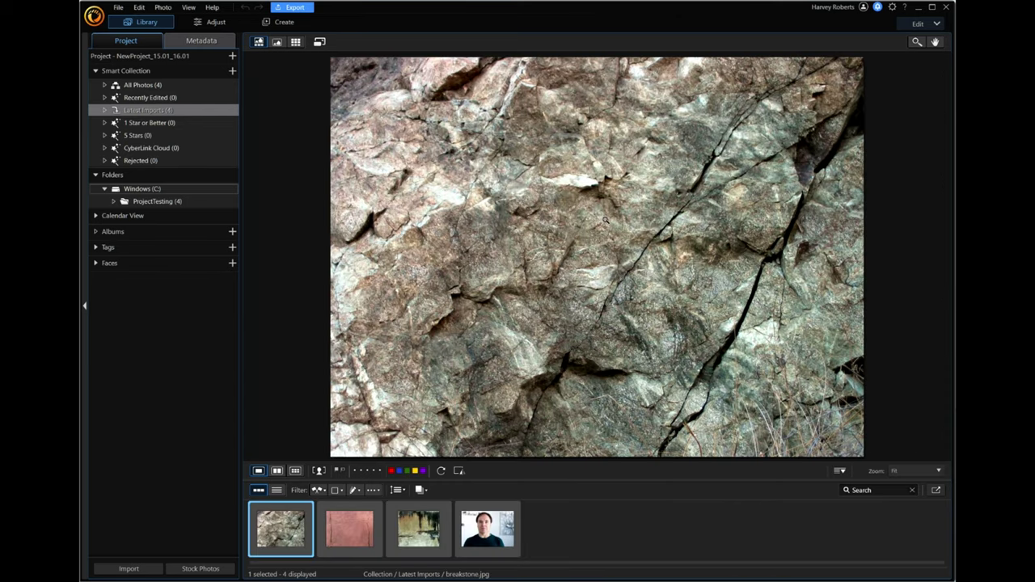
Look through the imported photos, viewing RedCrackedStone, WaterDamage and finally the portrait
click(358, 541)
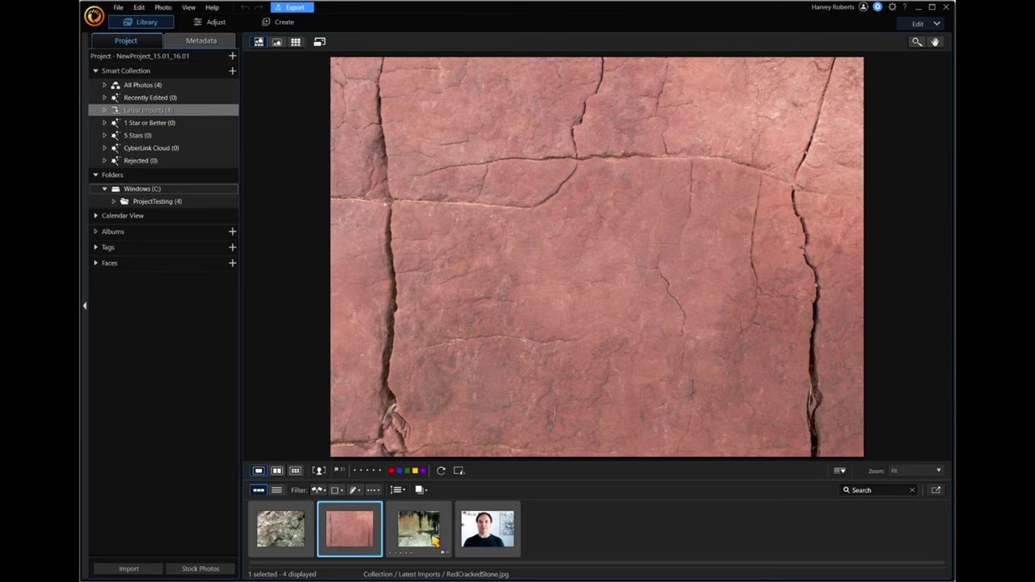
click(422, 530)
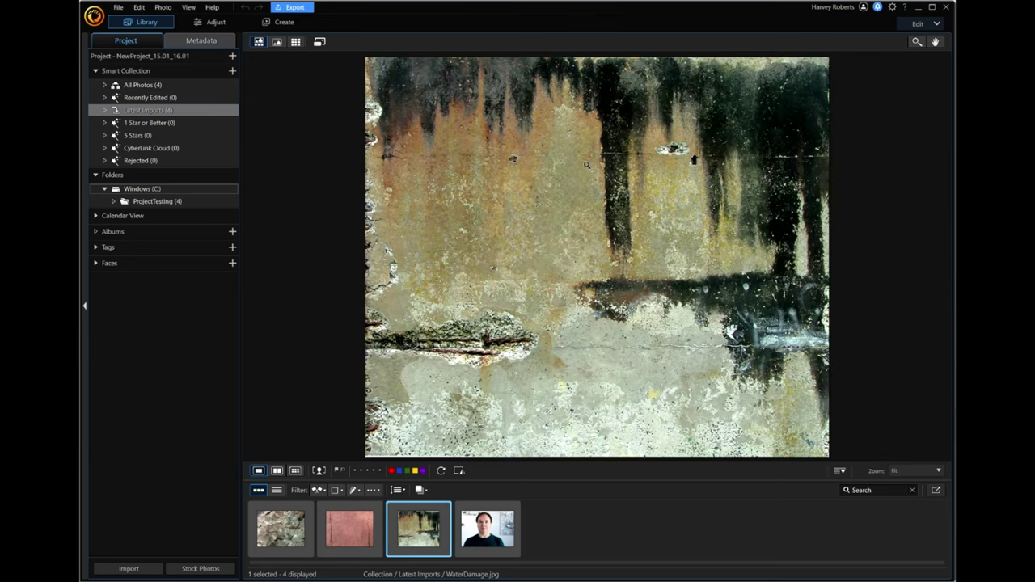
key(Right)
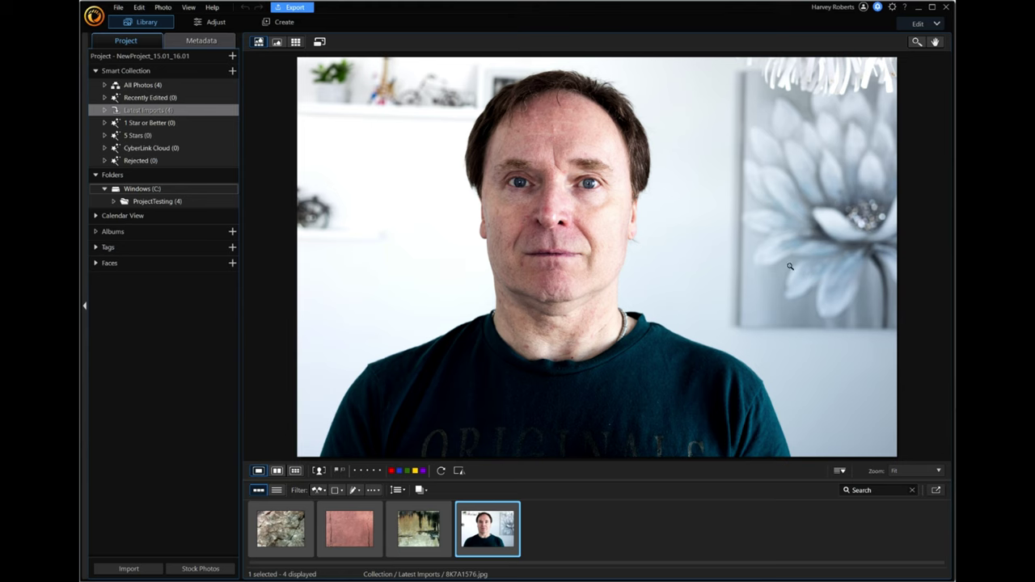
Open the selected portrait in Expert editing mode without adding a background layer
click(925, 26)
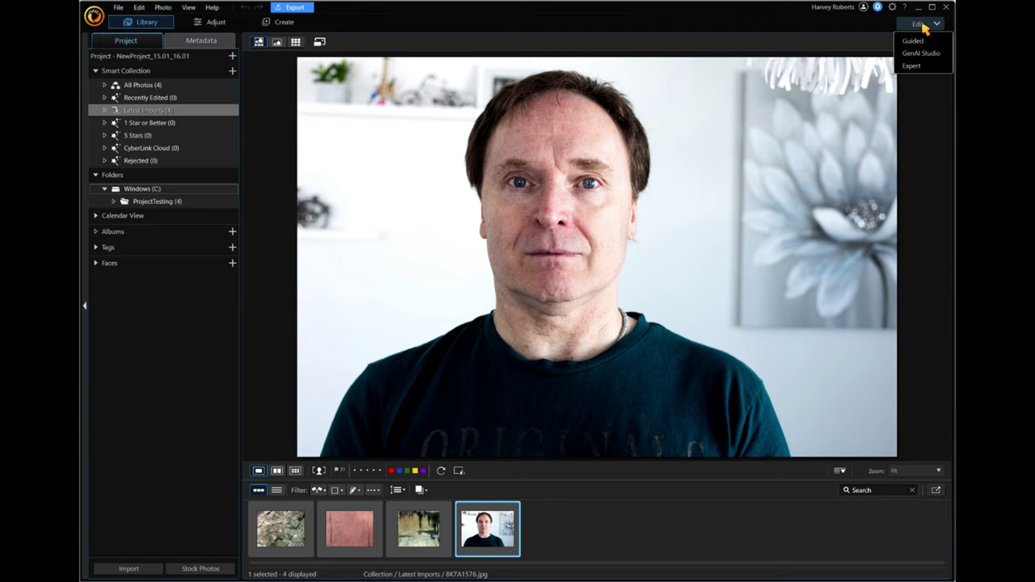
click(911, 67)
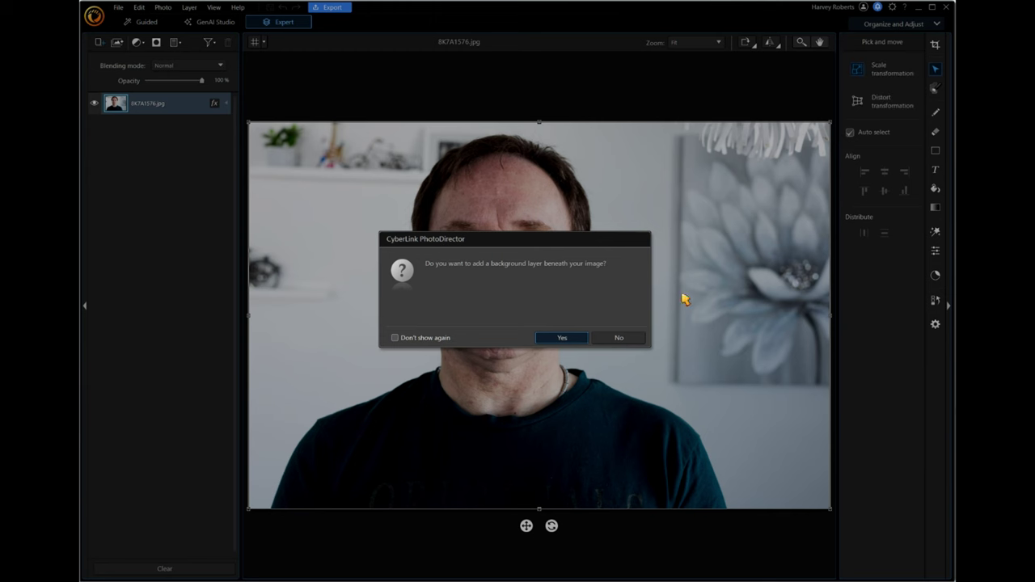
click(619, 340)
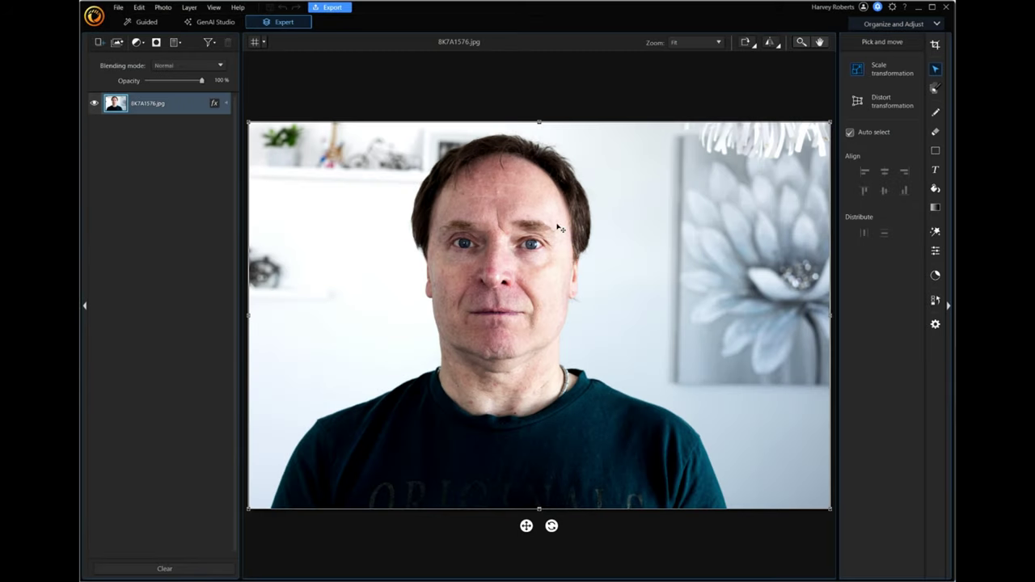
Crop the portrait with the aspect ratio unlocked, trimming both sides to a narrow upright frame around the man
click(936, 46)
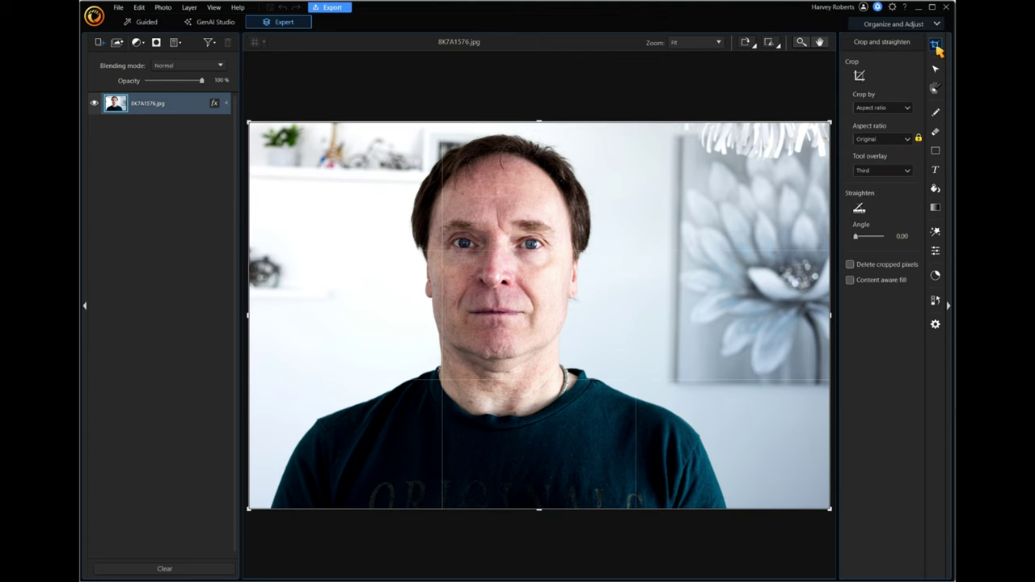
click(919, 140)
drag(833, 317, 649, 332)
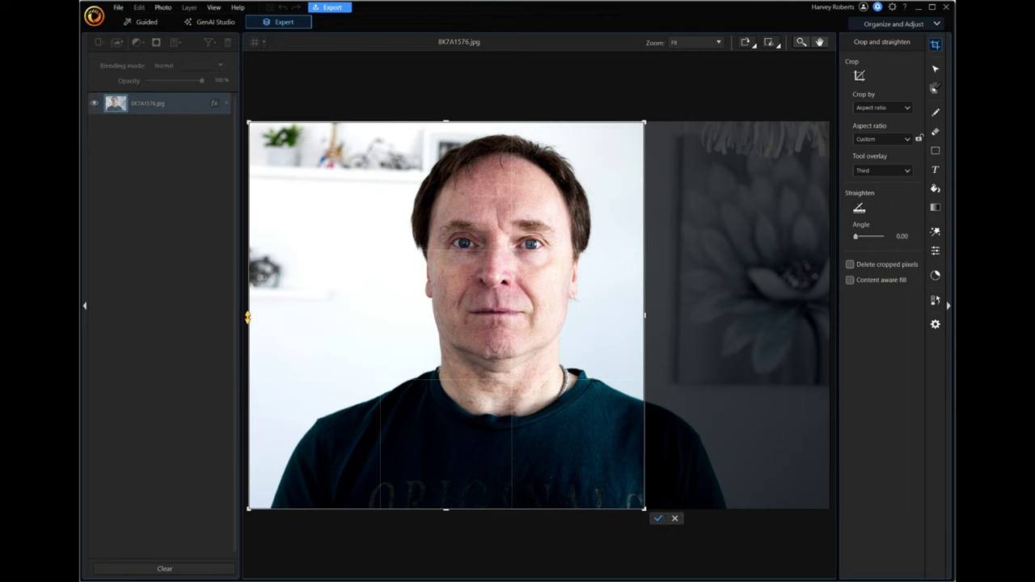
drag(247, 317, 343, 314)
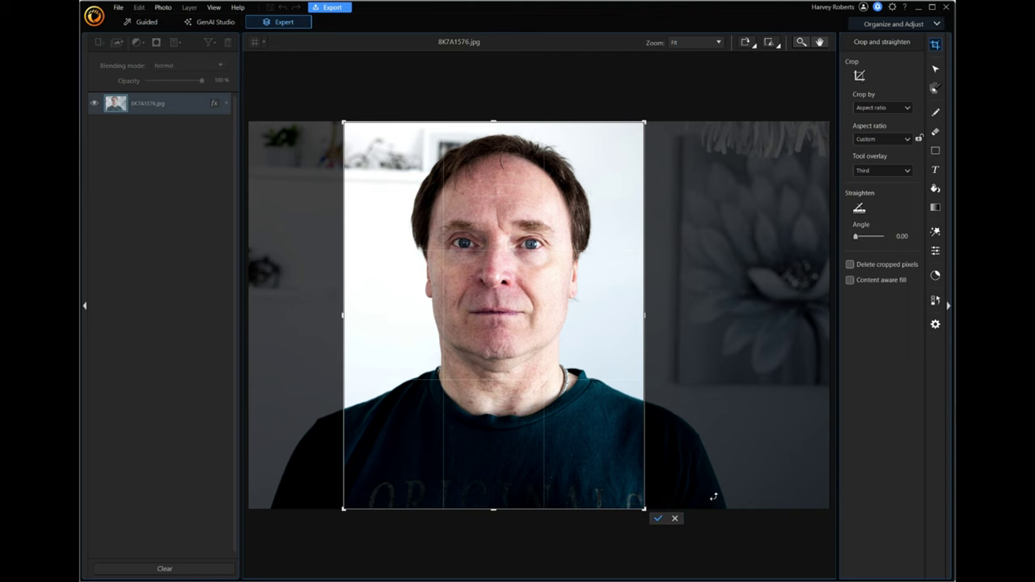
click(657, 519)
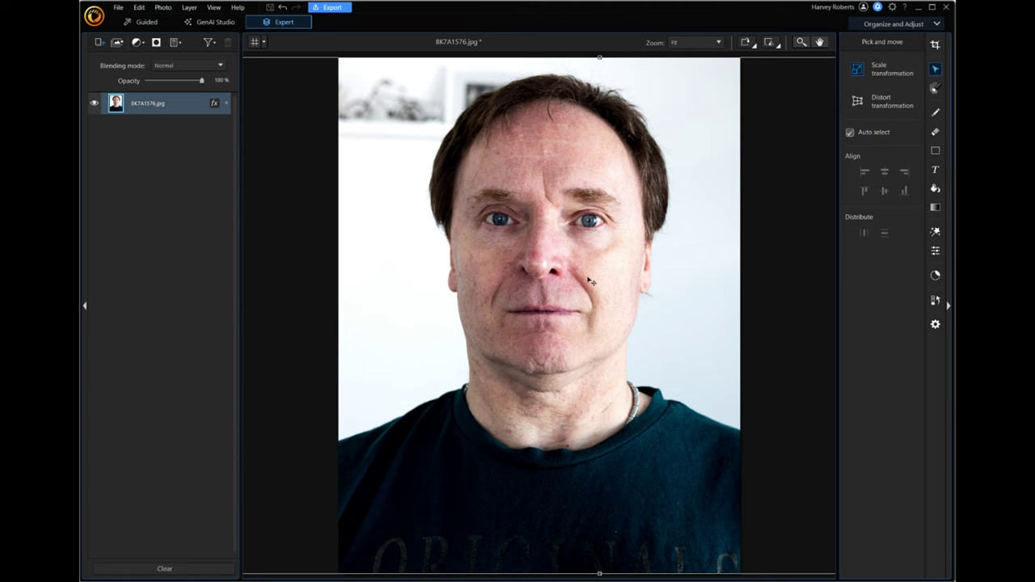
Return to the library and add the cropped portrait to it
click(899, 25)
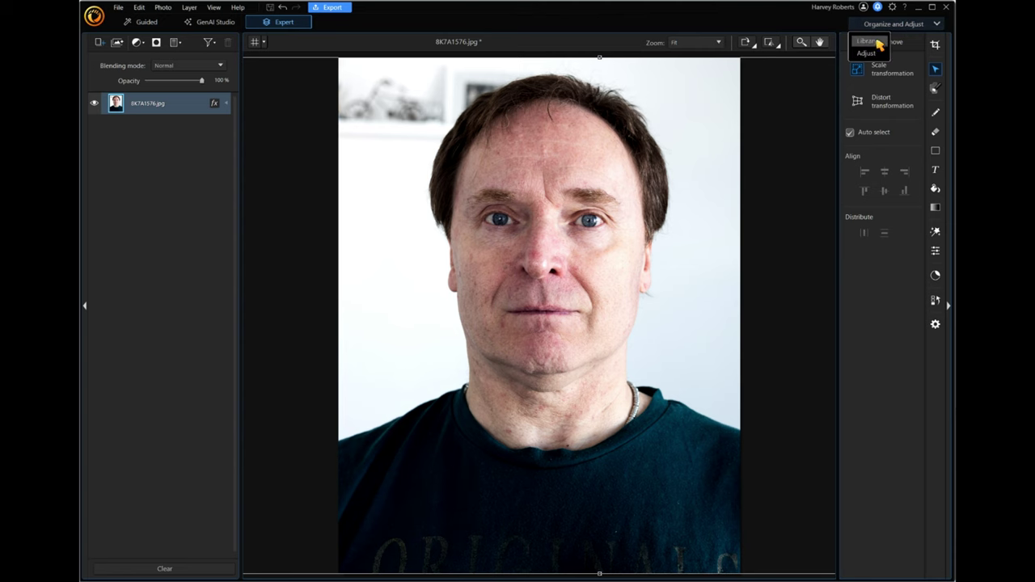
click(877, 45)
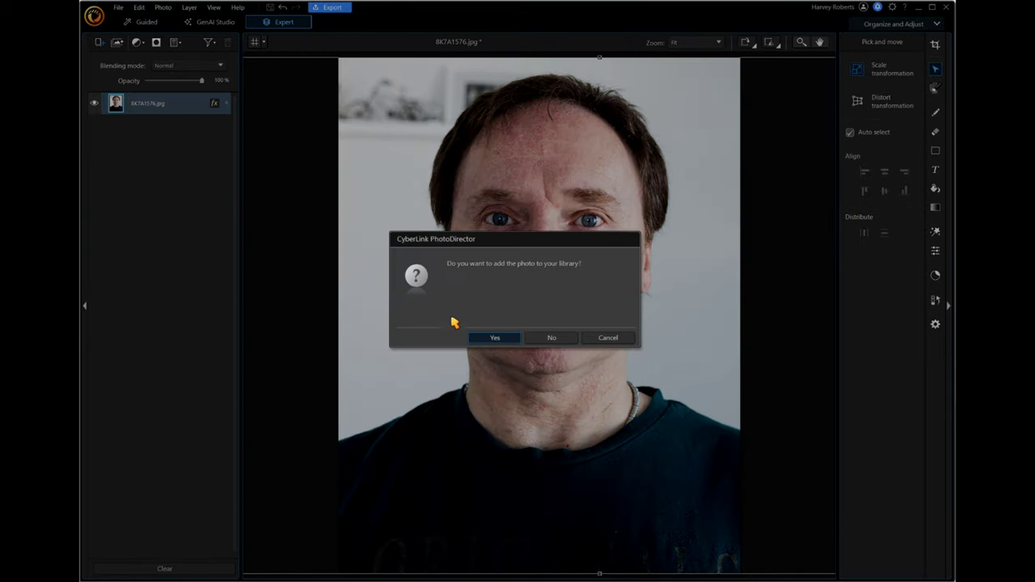
click(492, 339)
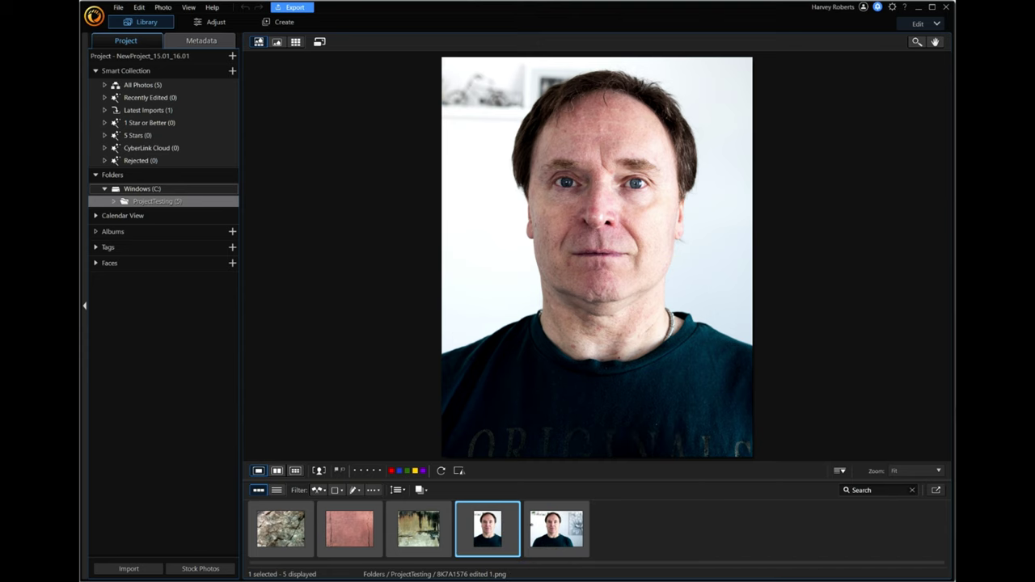
Check in File Explorer for the edited portrait file in Pictures > PhotoDirector > ProjectTesting, and close the window
key(super+e)
click(396, 324)
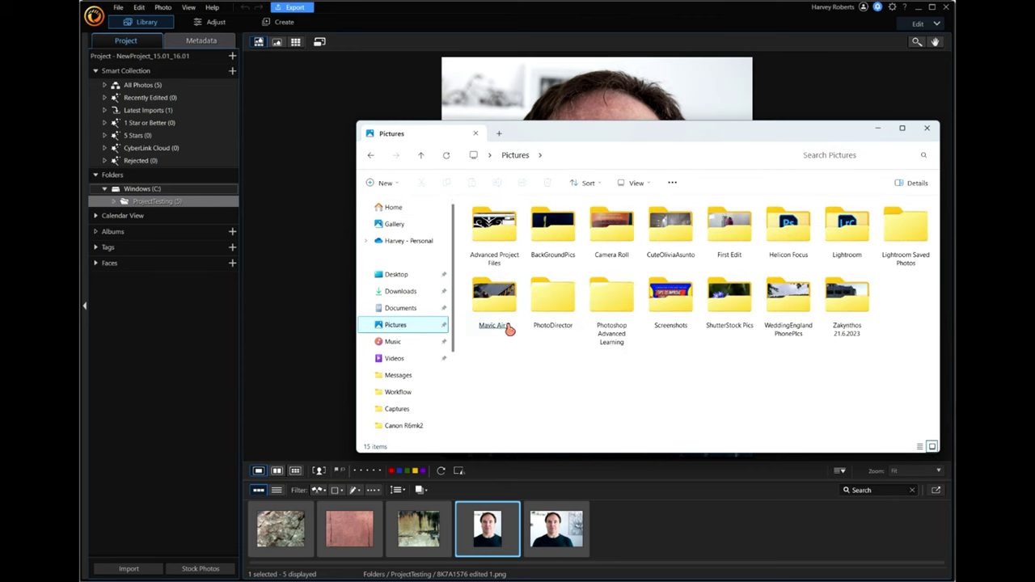
double_click(554, 303)
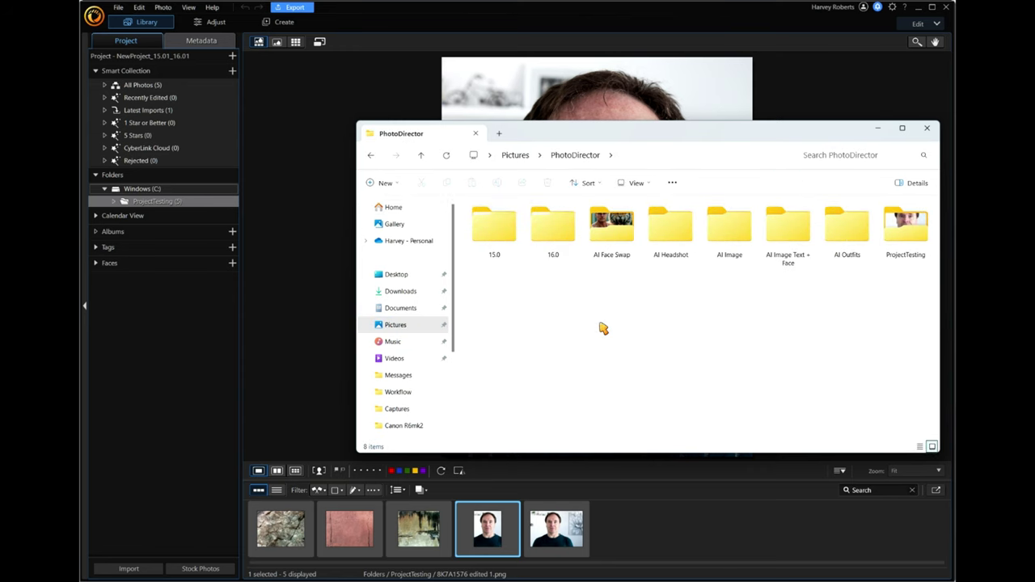
double_click(904, 233)
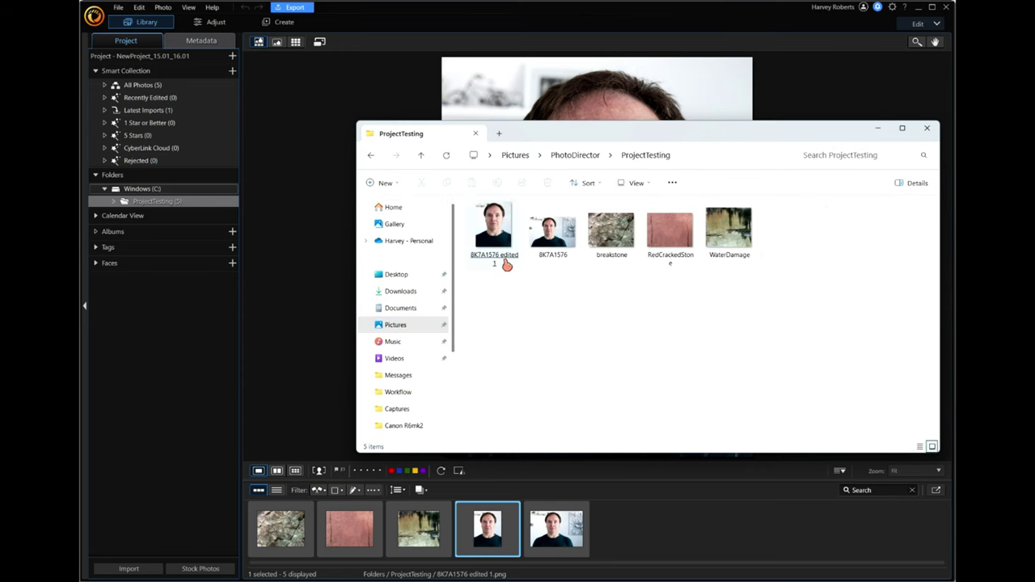
click(503, 245)
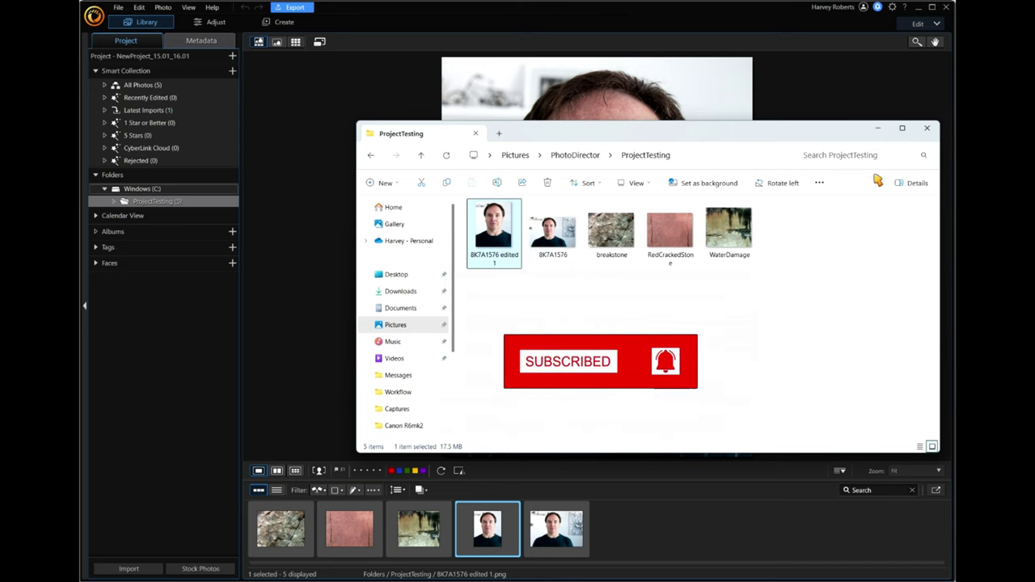
click(927, 127)
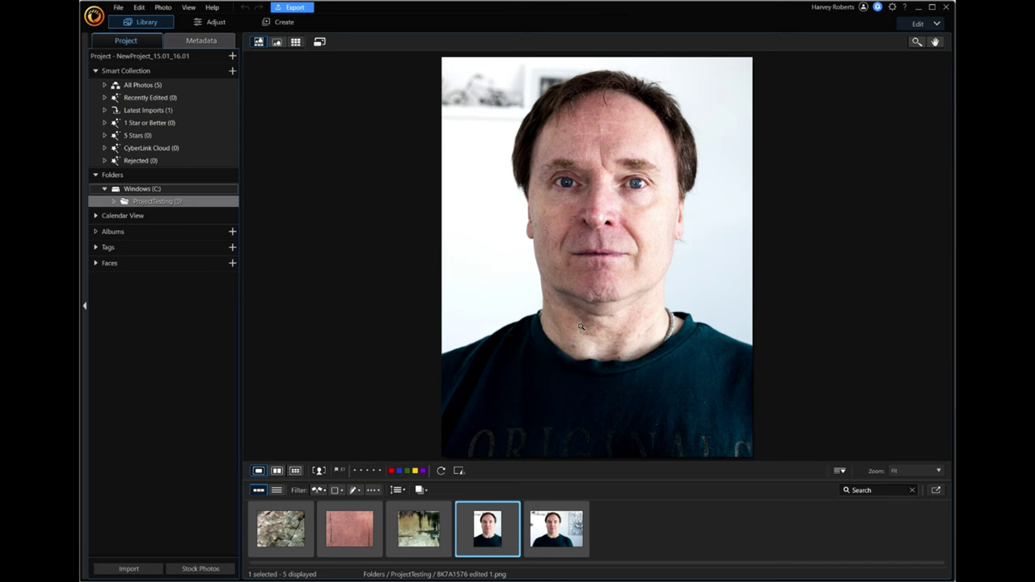
Remove the original uncropped portrait from the library only, keeping its file on the hard drive
click(558, 517)
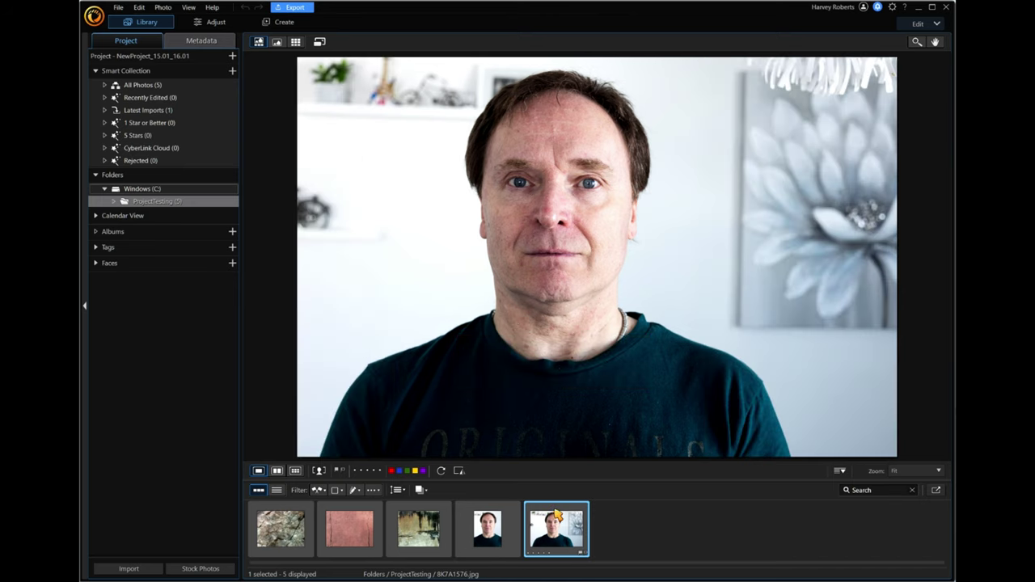
right_click(557, 516)
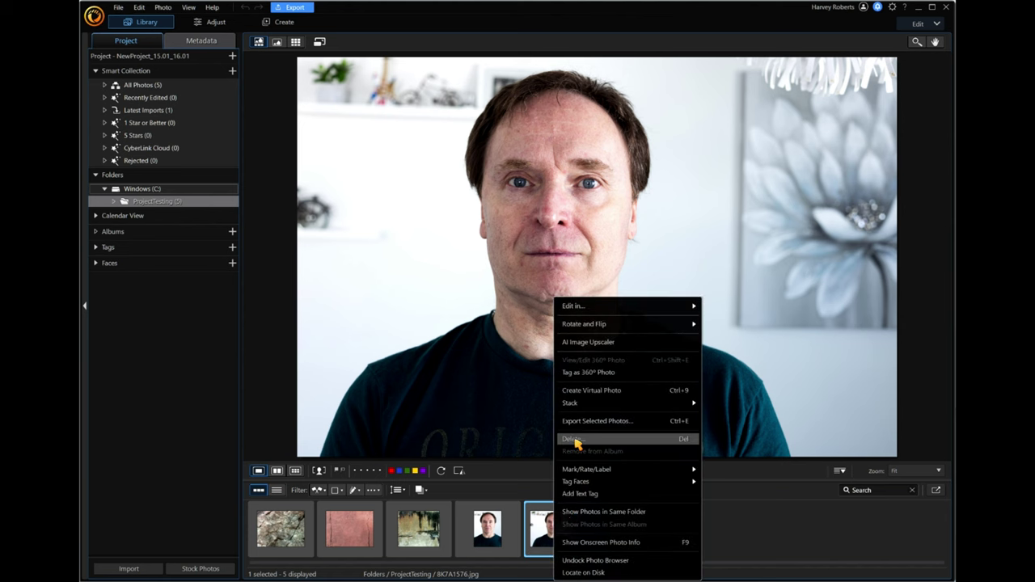
click(637, 443)
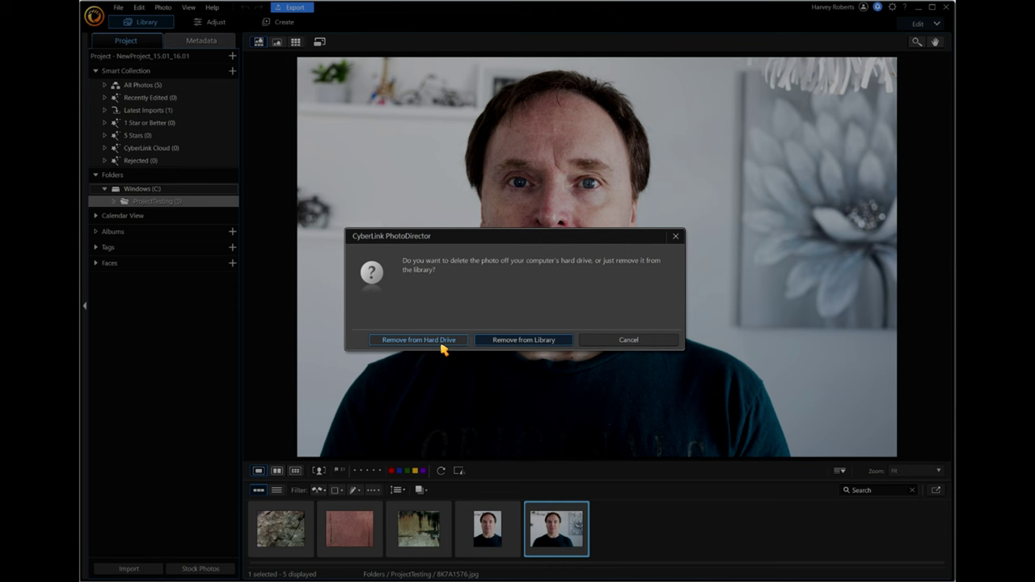
click(531, 343)
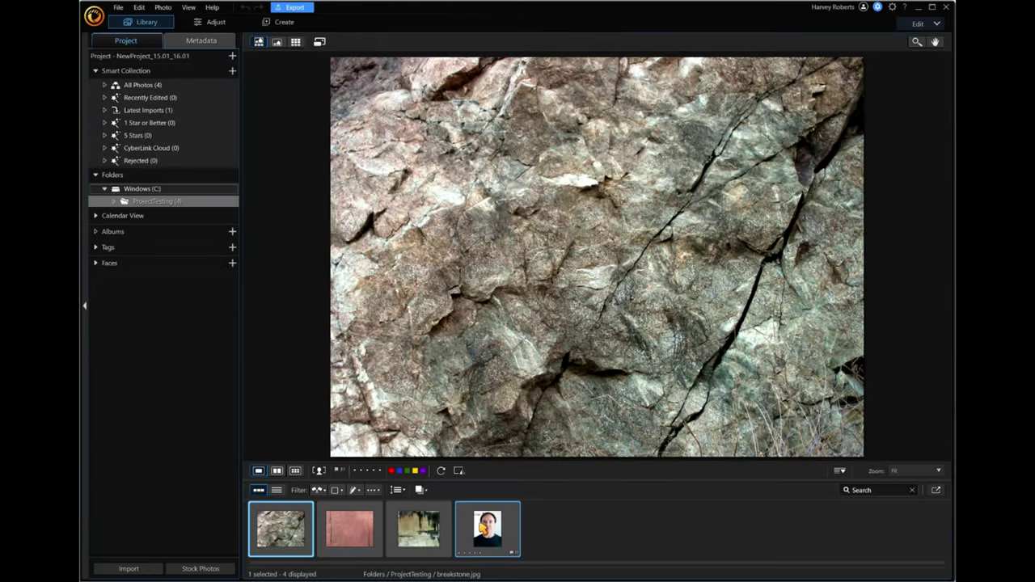
Open the cropped portrait in Expert editing mode and add a background layer beneath it
click(500, 531)
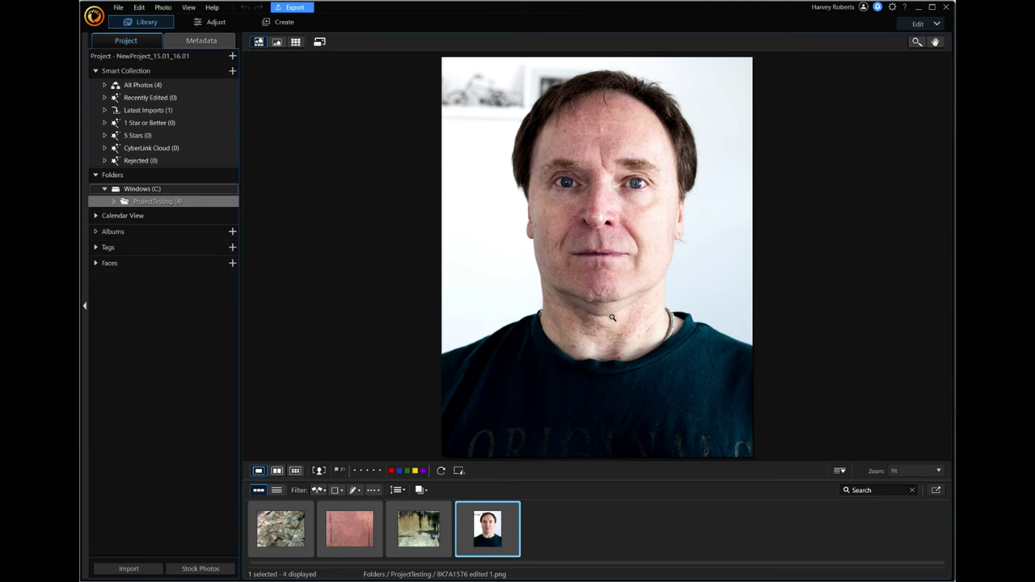
click(923, 25)
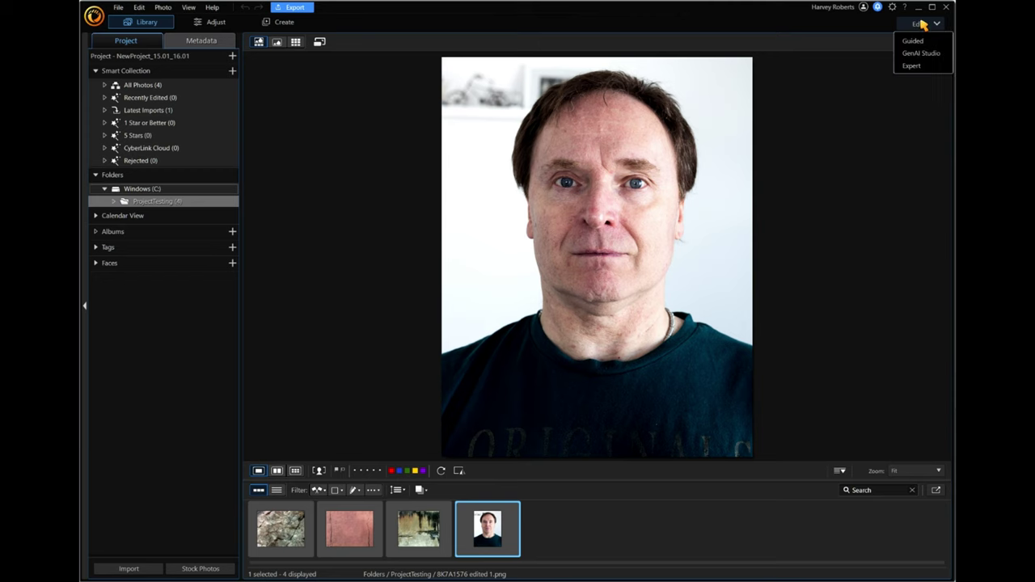
click(914, 66)
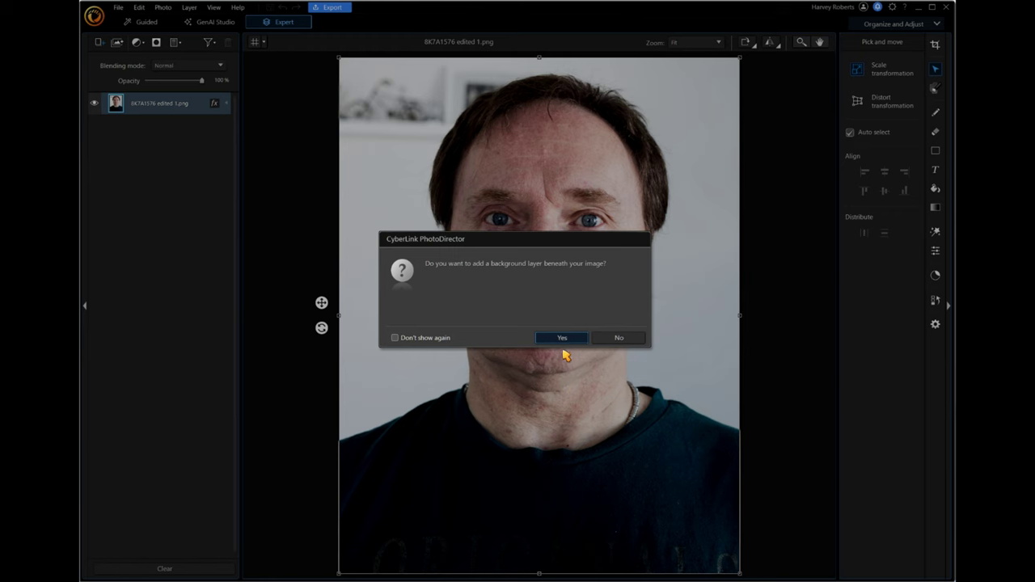
click(560, 342)
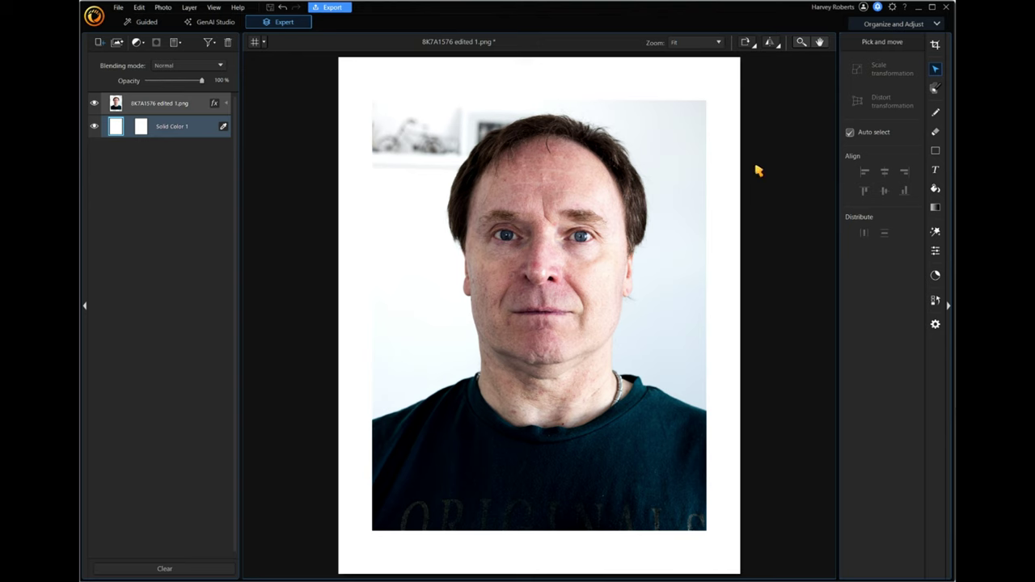
Rename the solid color layer as BKGround
double_click(166, 128)
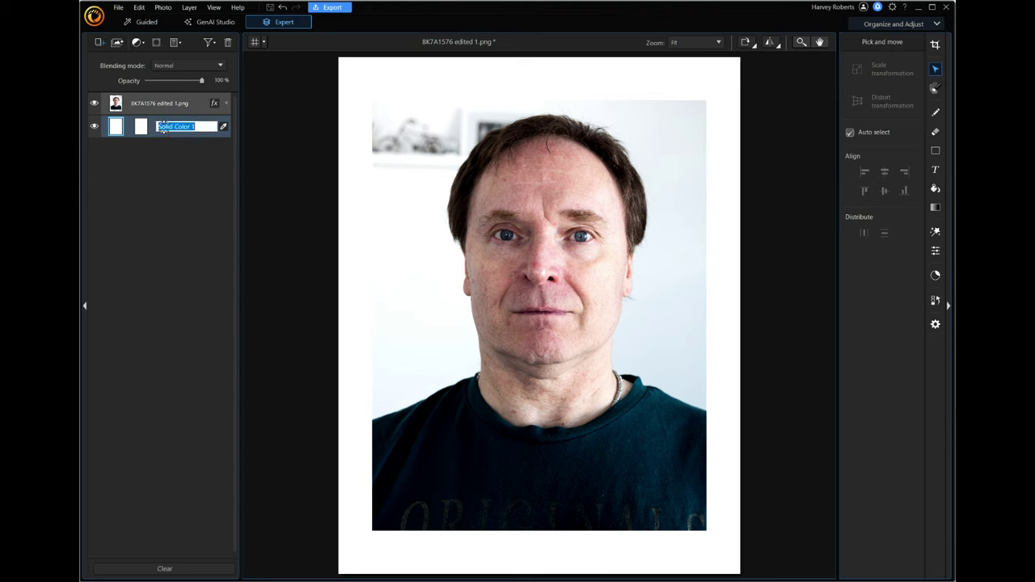
text(BKGround)
key(Return)
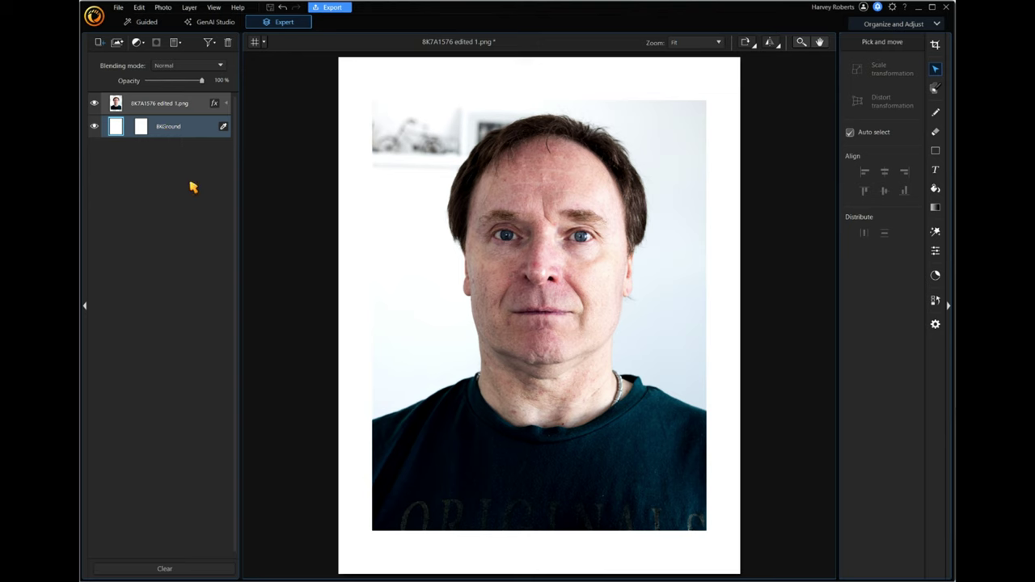
Duplicate the cropped portrait layer above the background
right_click(140, 103)
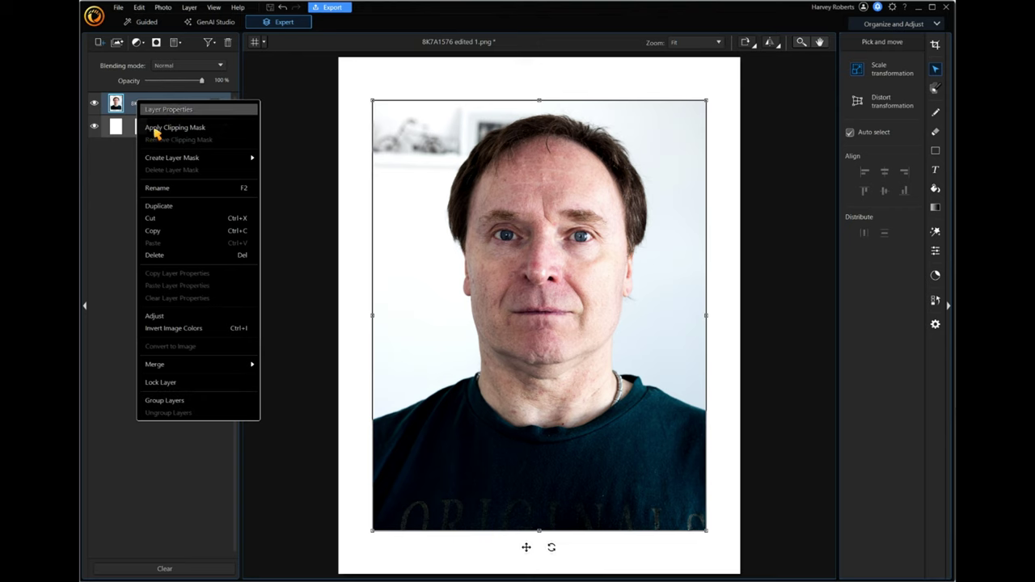
click(123, 207)
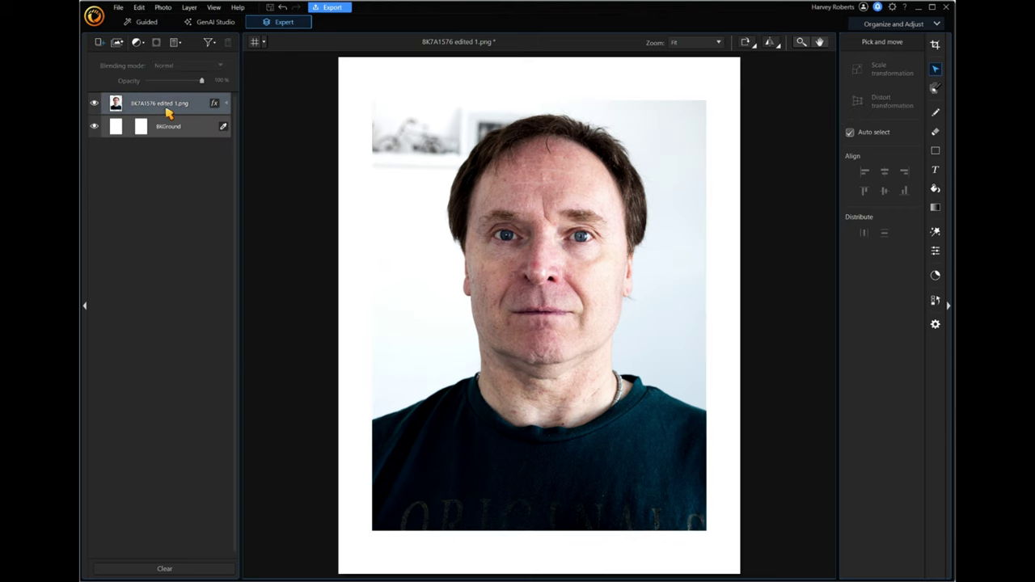
click(176, 44)
mouse_move(258, 108)
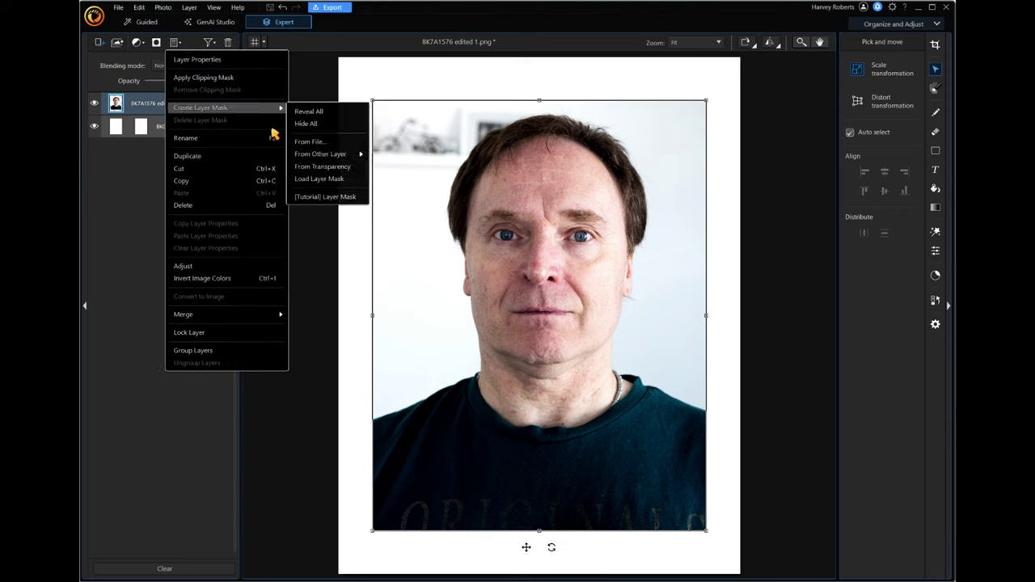
right_click(133, 103)
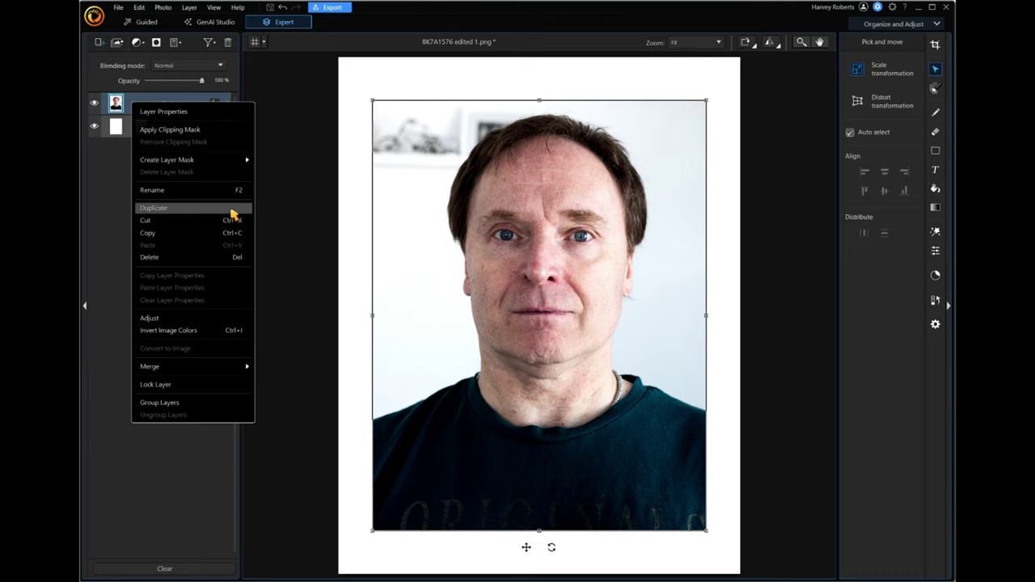
click(162, 209)
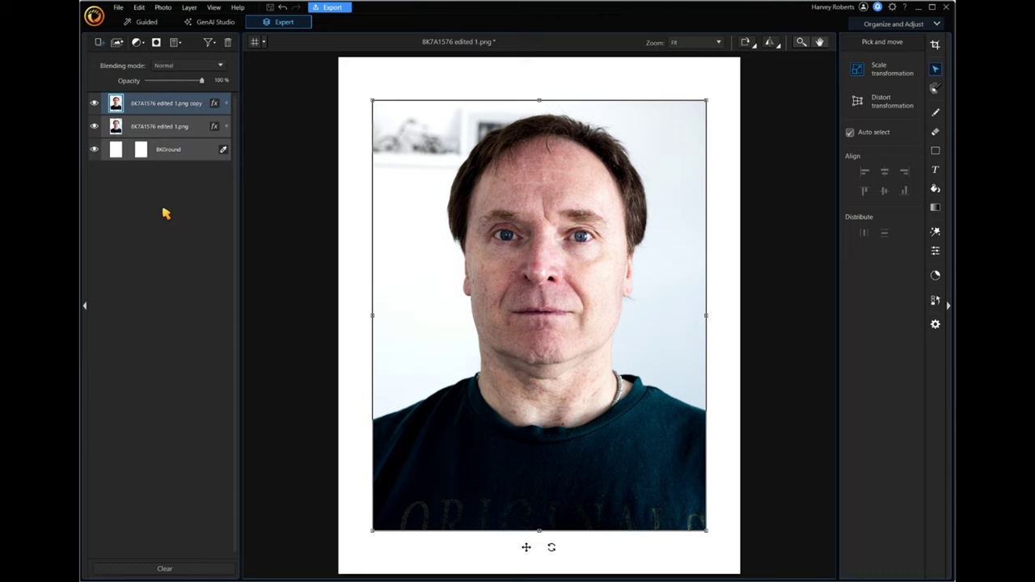
Rename the duplicated portrait layer as MyFace
double_click(150, 106)
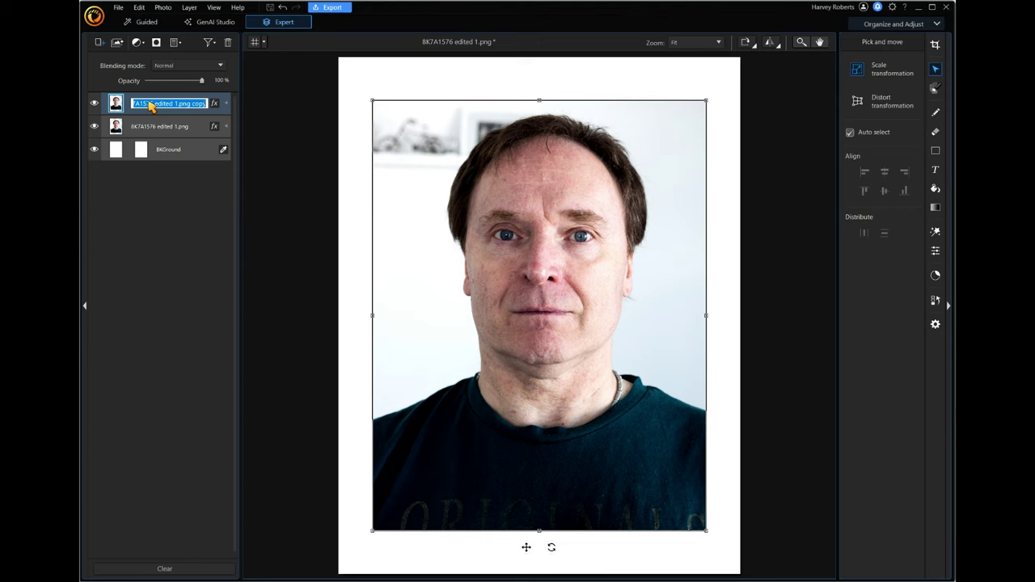
text(MyFac)
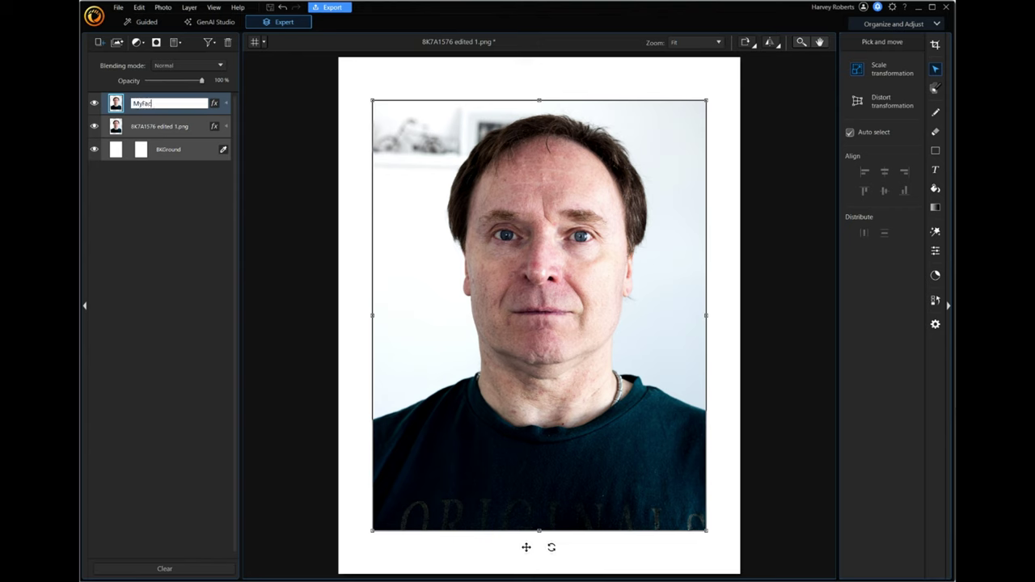
key(Return)
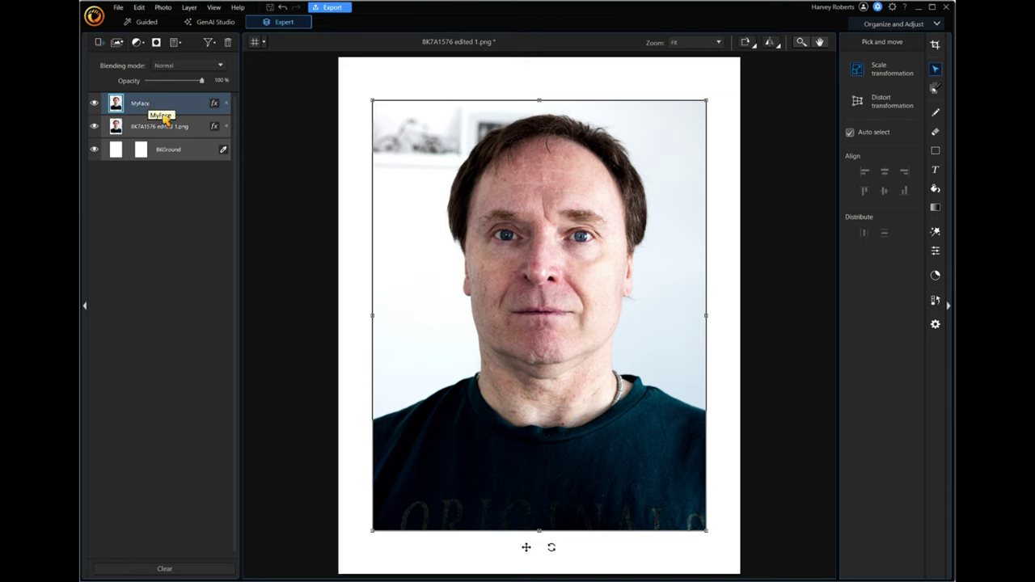
Hide the original portrait layer and convert the MyFace layer to black and white by adjusting its saturation to -100
click(95, 127)
right_click(139, 108)
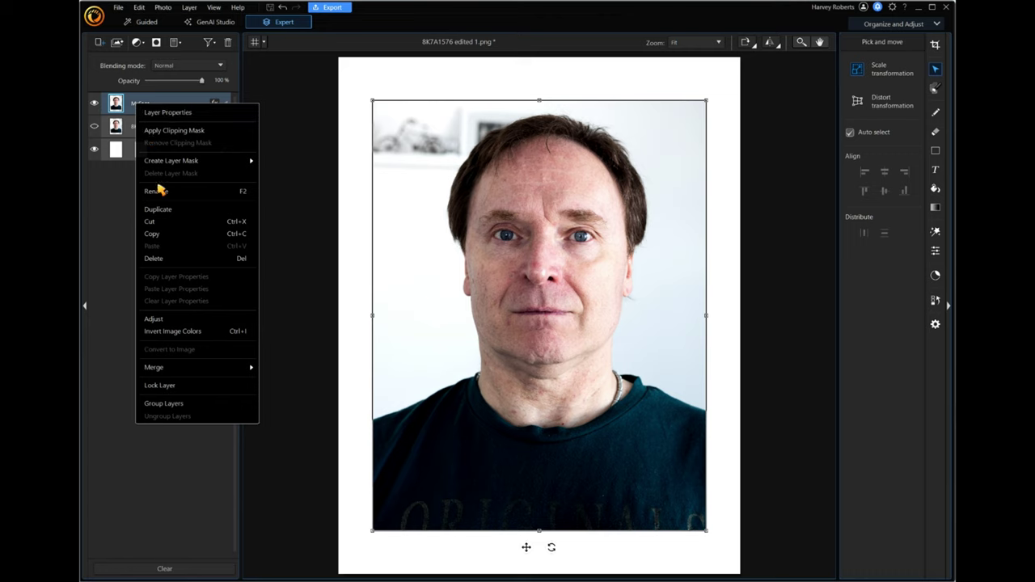
click(159, 324)
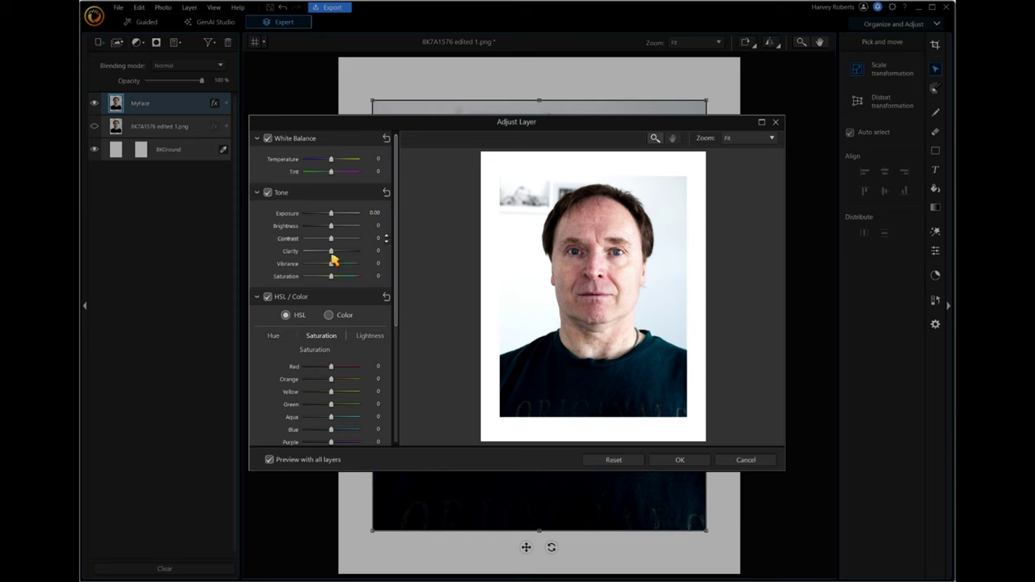
drag(333, 279, 302, 280)
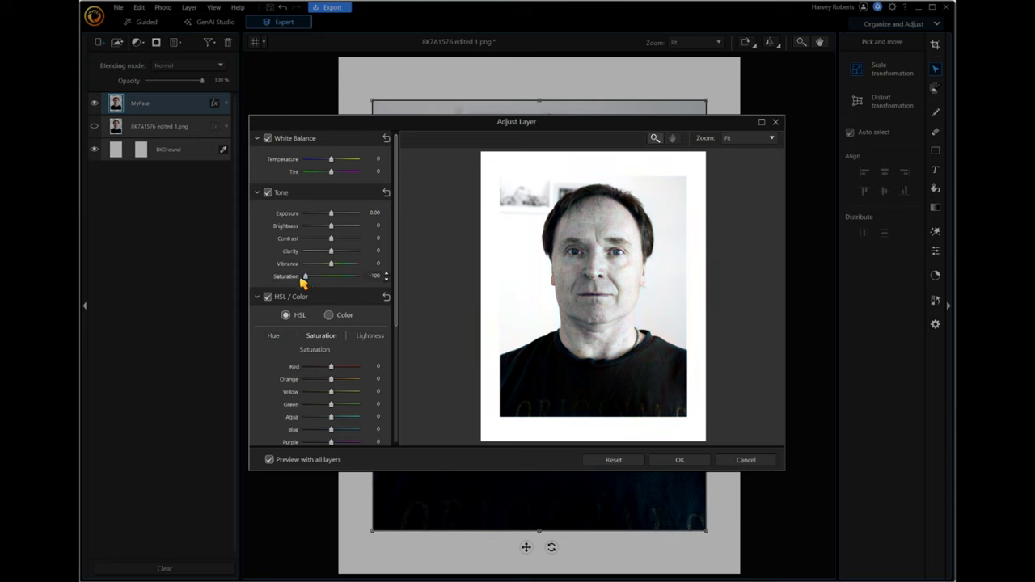
click(684, 466)
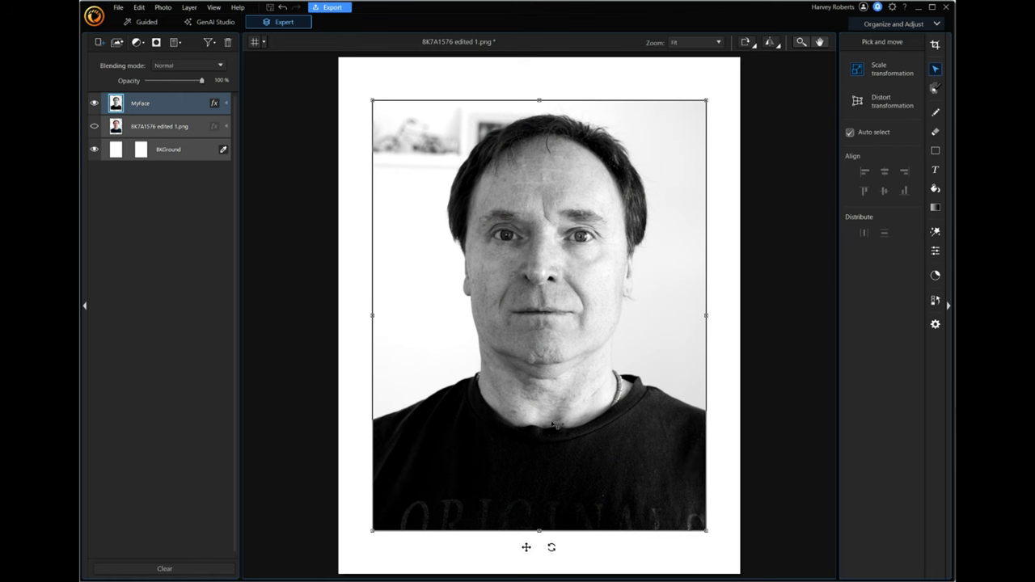
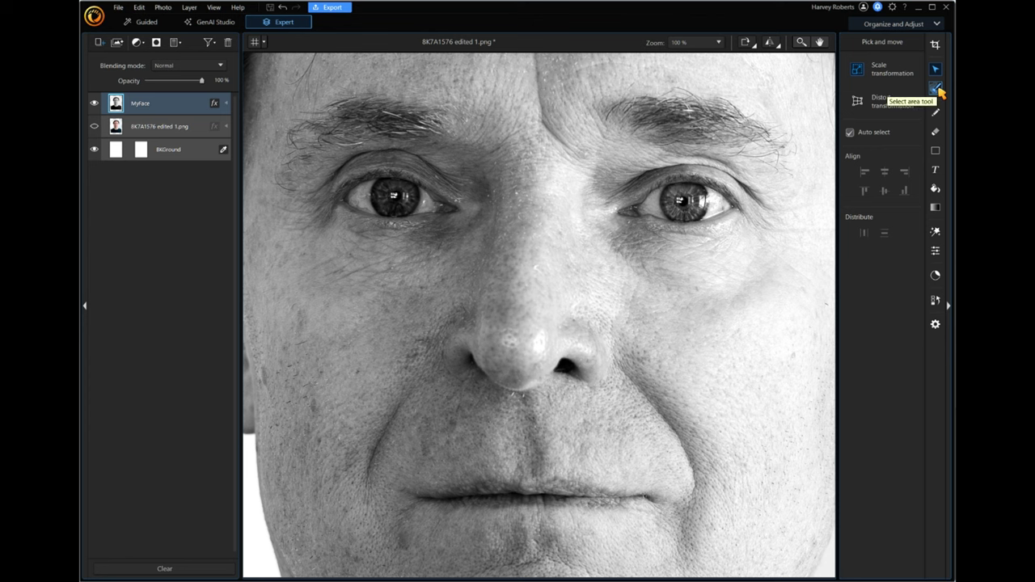
Select both eyes on the MyFace layer with a 25 px manual selection brush, covering irises and whites between the eyelids
click(937, 89)
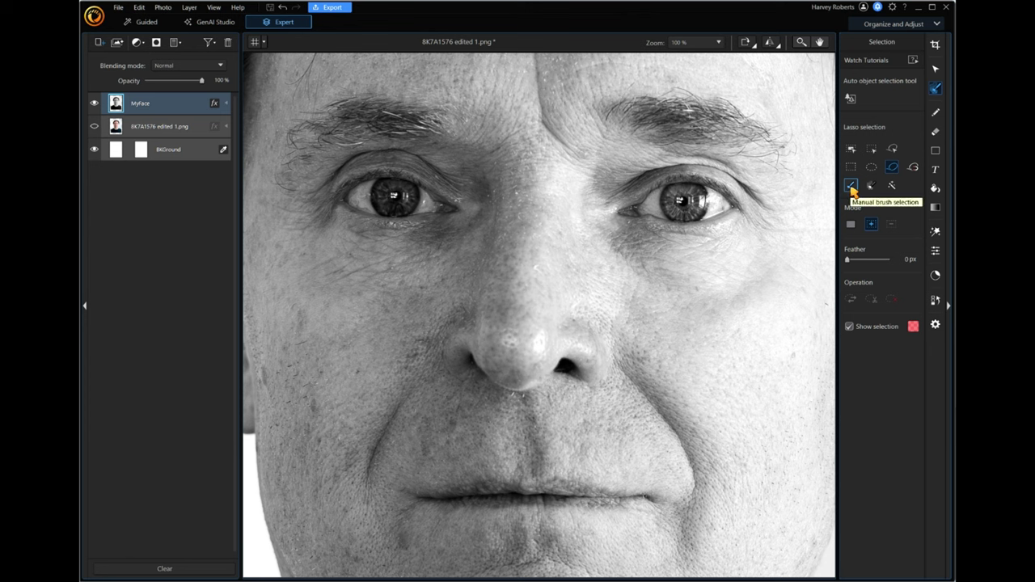
click(852, 186)
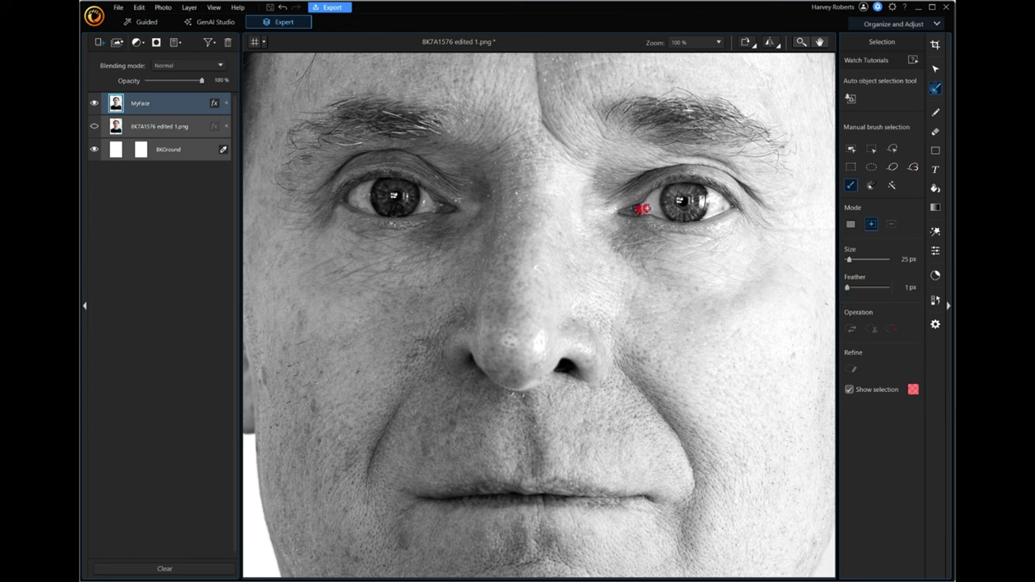
mouse_move(653, 200)
mouse_down()
mouse_move(695, 187)
mouse_move(723, 199)
mouse_move(697, 215)
mouse_move(652, 210)
mouse_move(712, 199)
mouse_move(668, 206)
mouse_move(705, 206)
mouse_move(685, 208)
mouse_up()
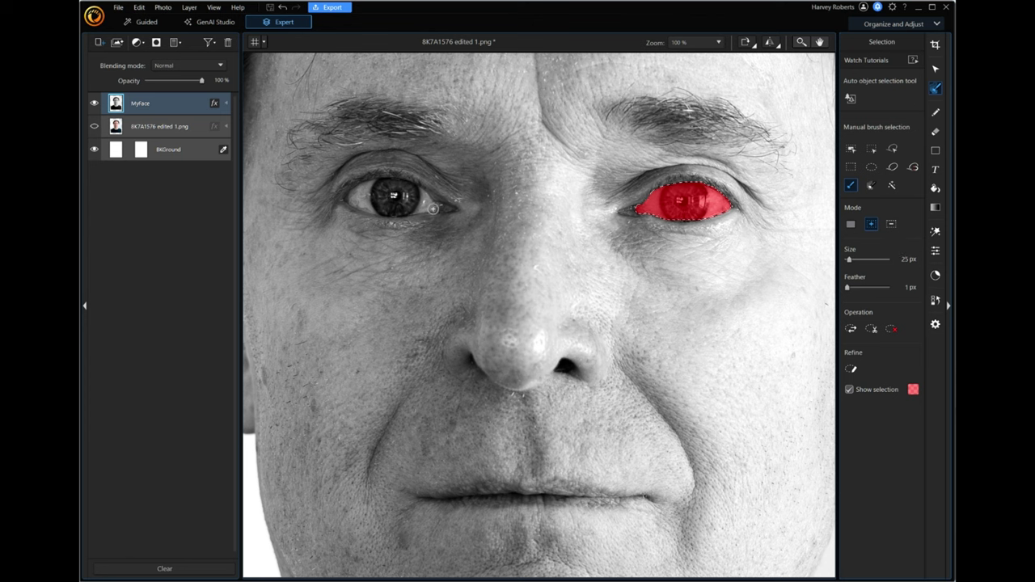
mouse_move(434, 208)
mouse_down()
mouse_move(370, 211)
mouse_move(350, 200)
mouse_move(385, 183)
mouse_move(415, 189)
mouse_move(435, 208)
mouse_move(377, 191)
mouse_move(356, 199)
mouse_move(404, 201)
mouse_move(397, 197)
mouse_move(368, 196)
mouse_move(401, 211)
mouse_up()
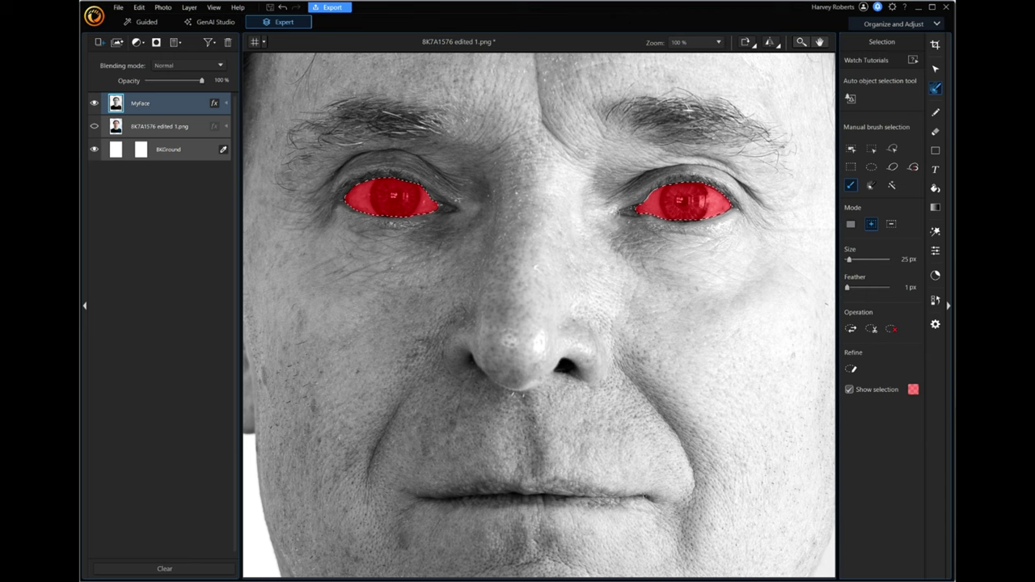
Fill the selected eyes with a linear black-to-white gradient running from between the eyebrows down the nose, and clear the selection
click(801, 41)
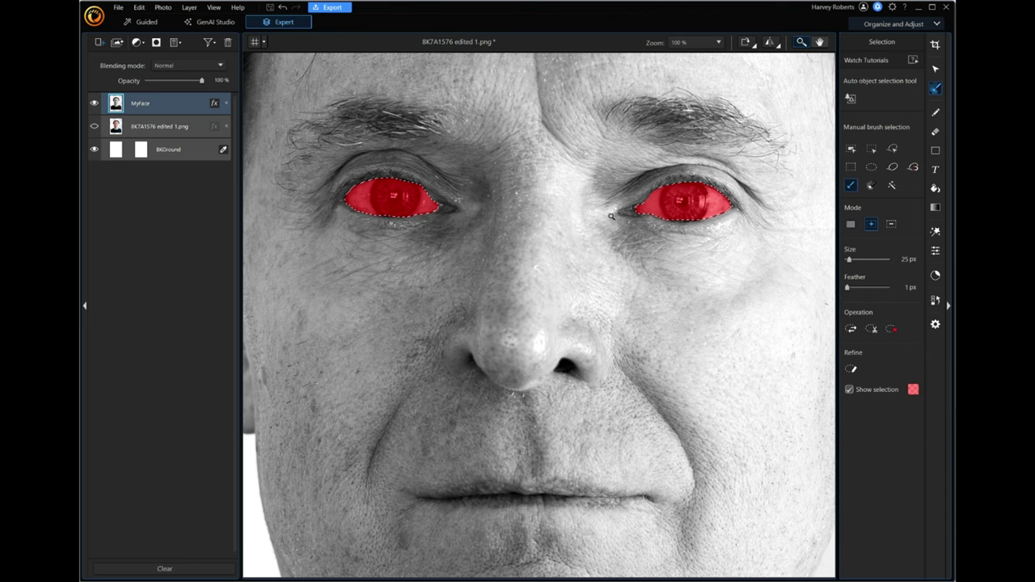
alt+click(537, 240)
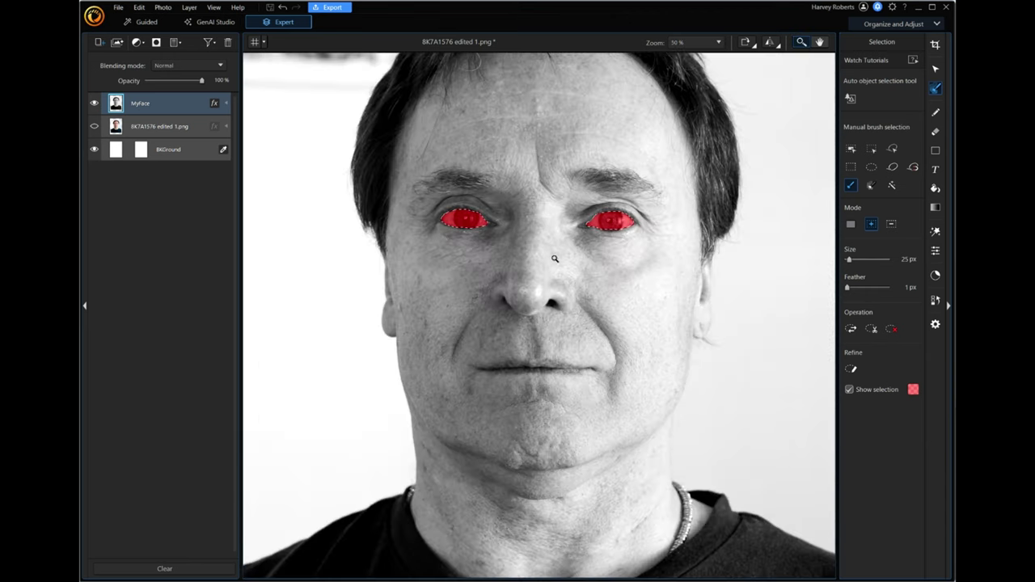
alt+click(543, 234)
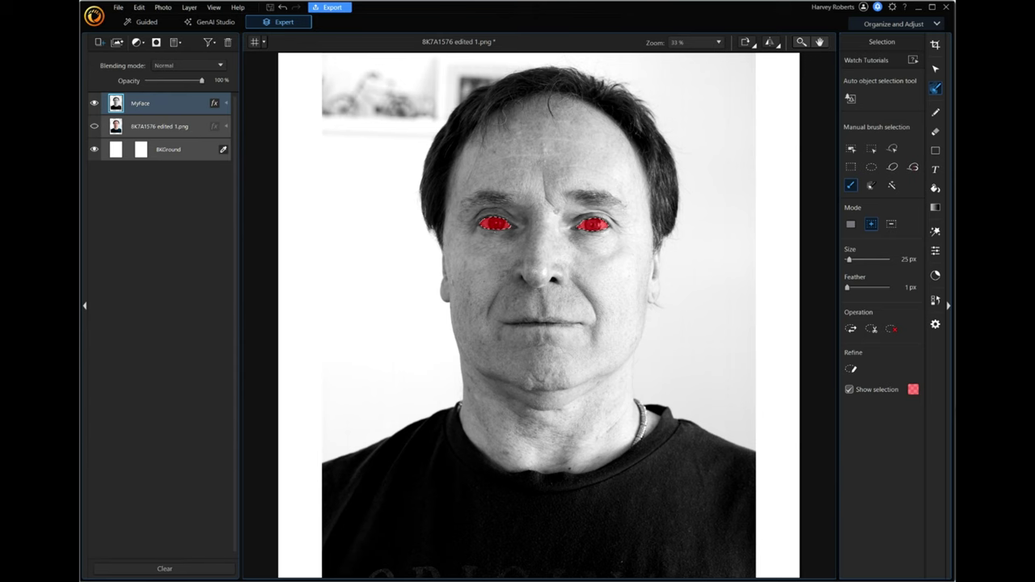
click(936, 209)
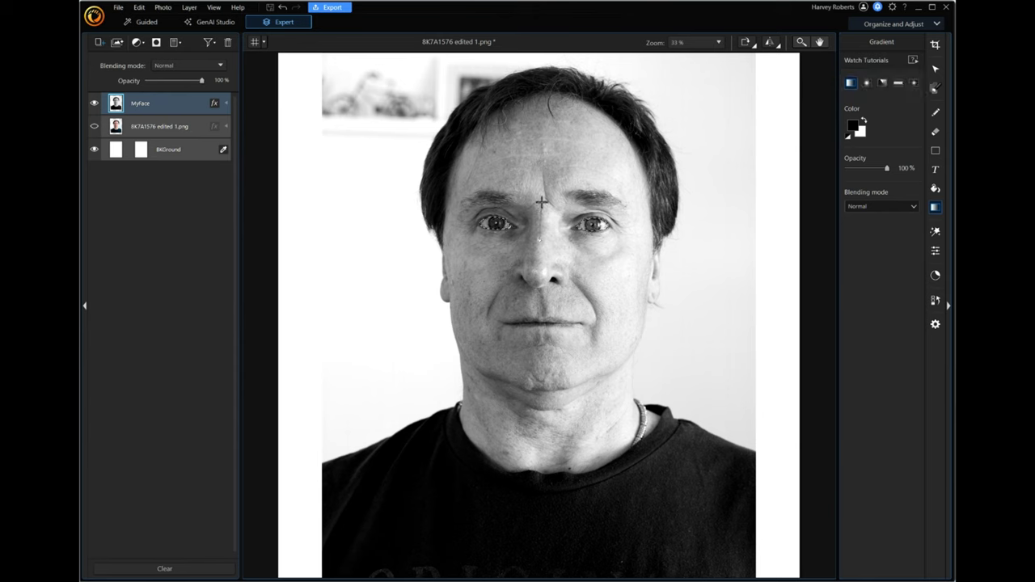
drag(542, 202, 539, 240)
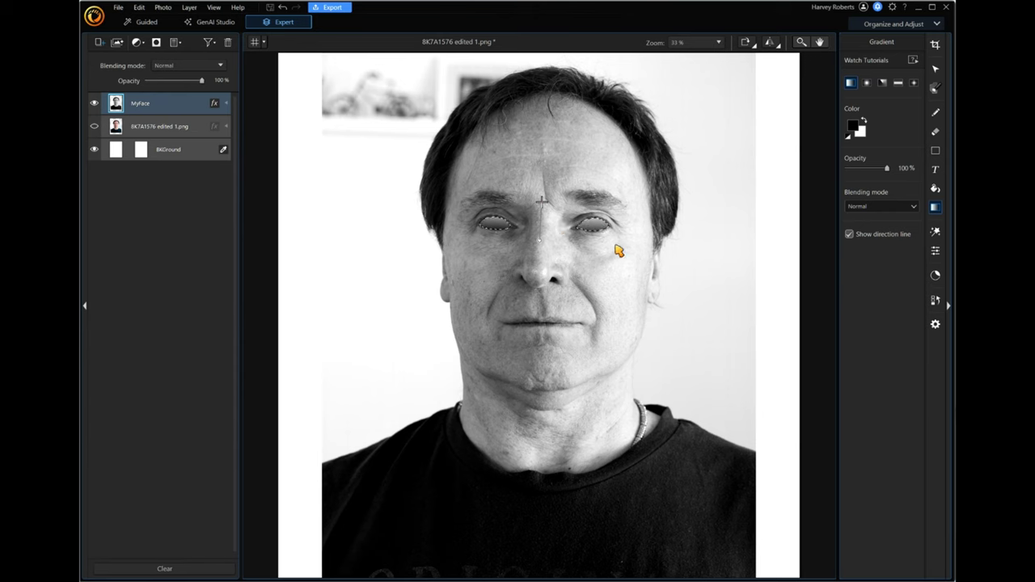
click(937, 115)
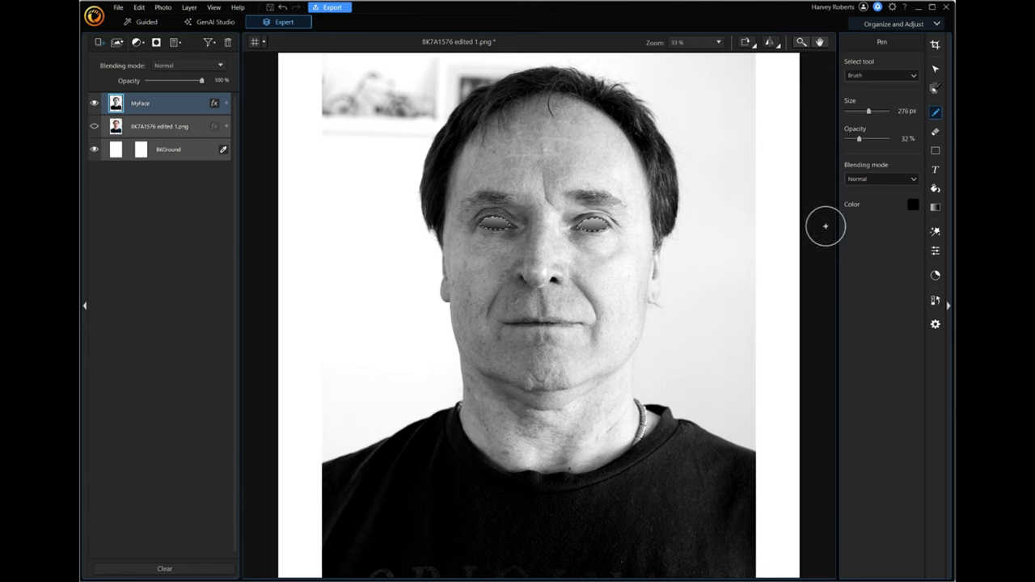
key(ctrl+d)
Select the whole person on MyFace with automatic object selection and add a layer mask from that selection
click(936, 89)
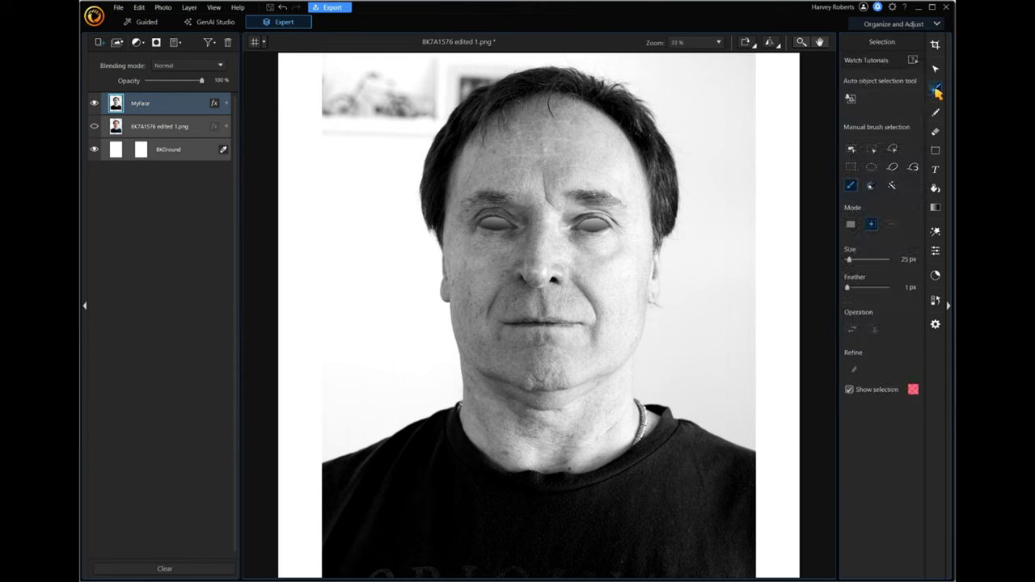
click(851, 98)
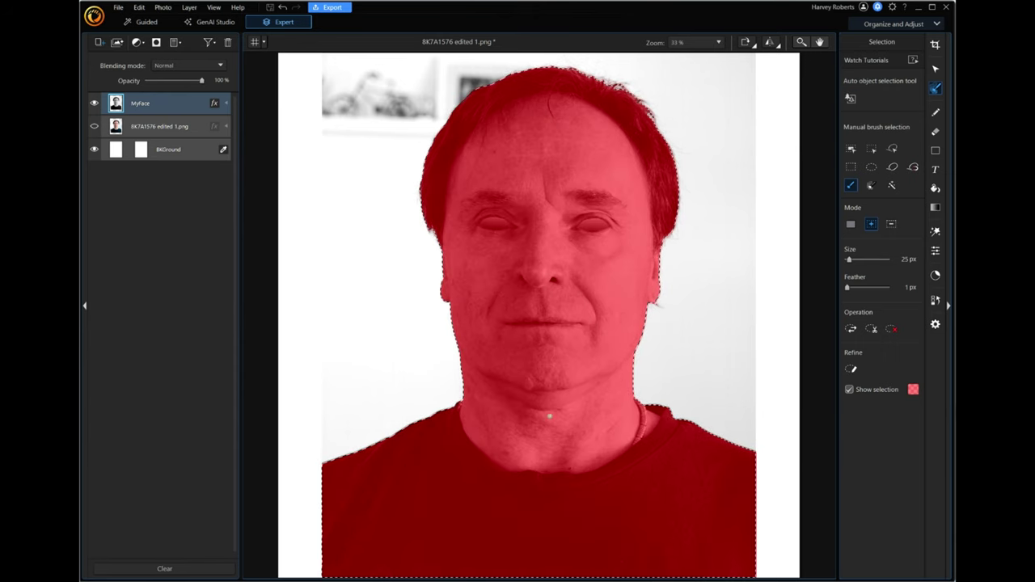
click(158, 46)
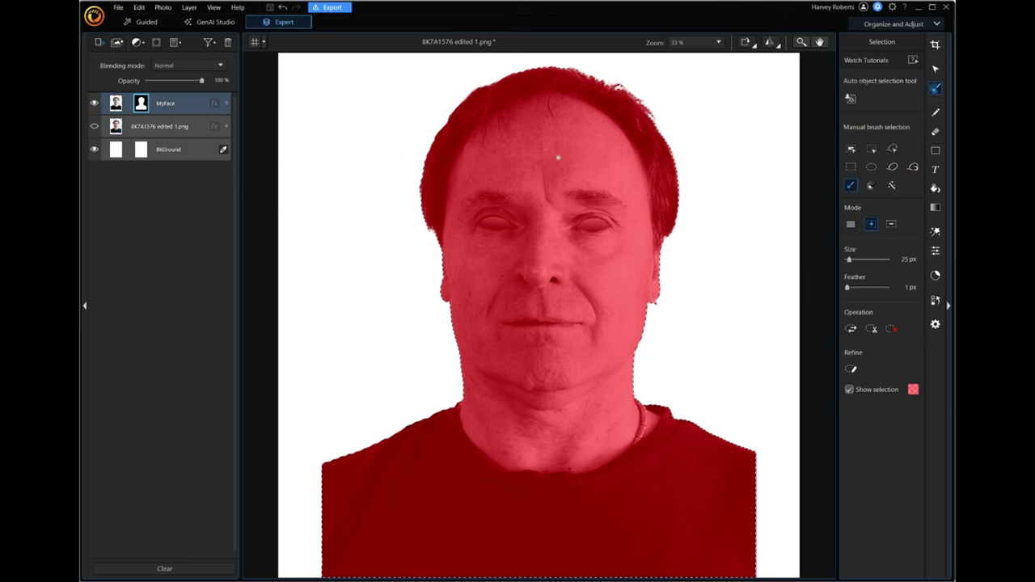
Invert the selection to the area around the person, delete its contents, and clear the selection
click(852, 329)
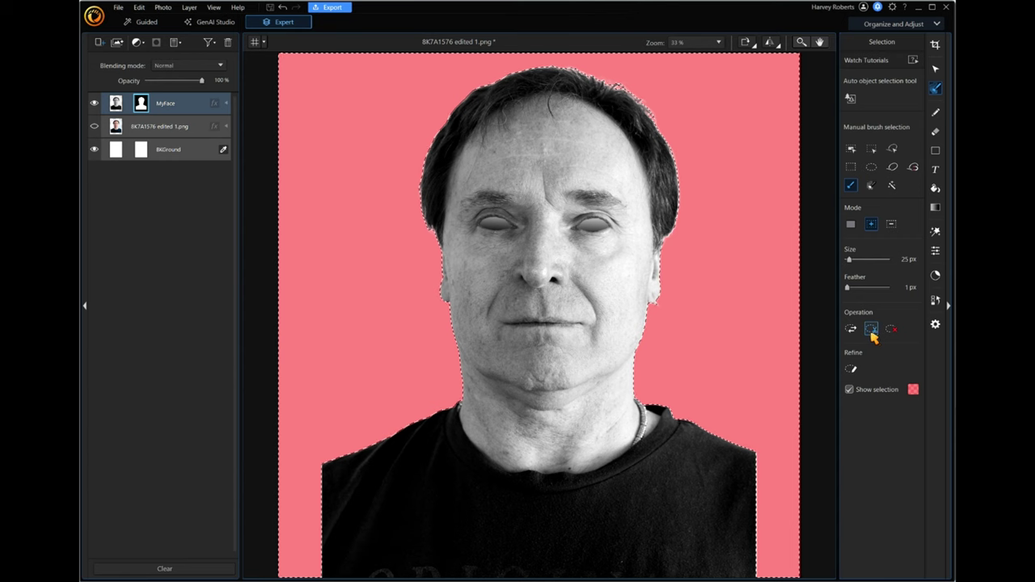
key(Delete)
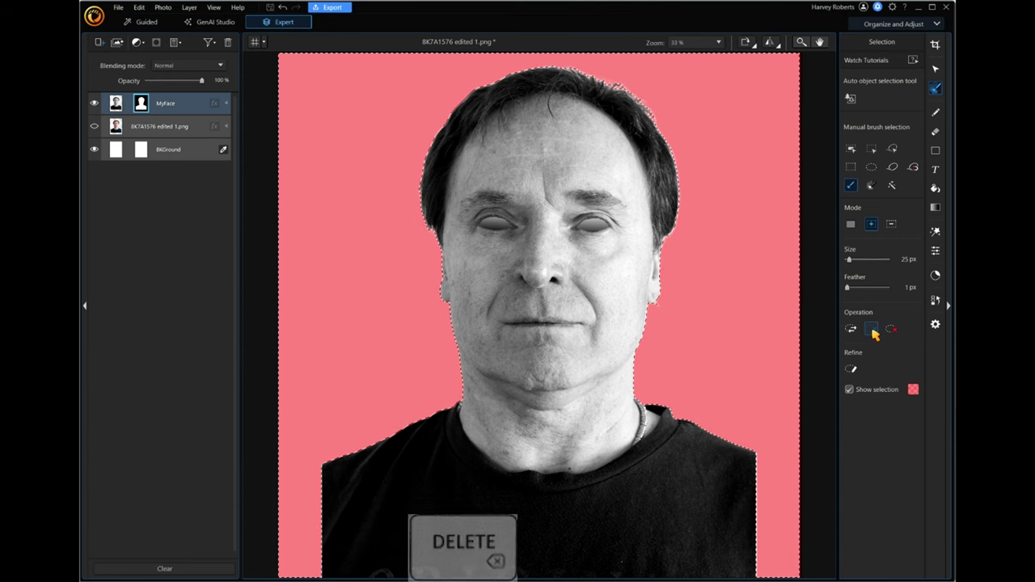
key(ctrl+d)
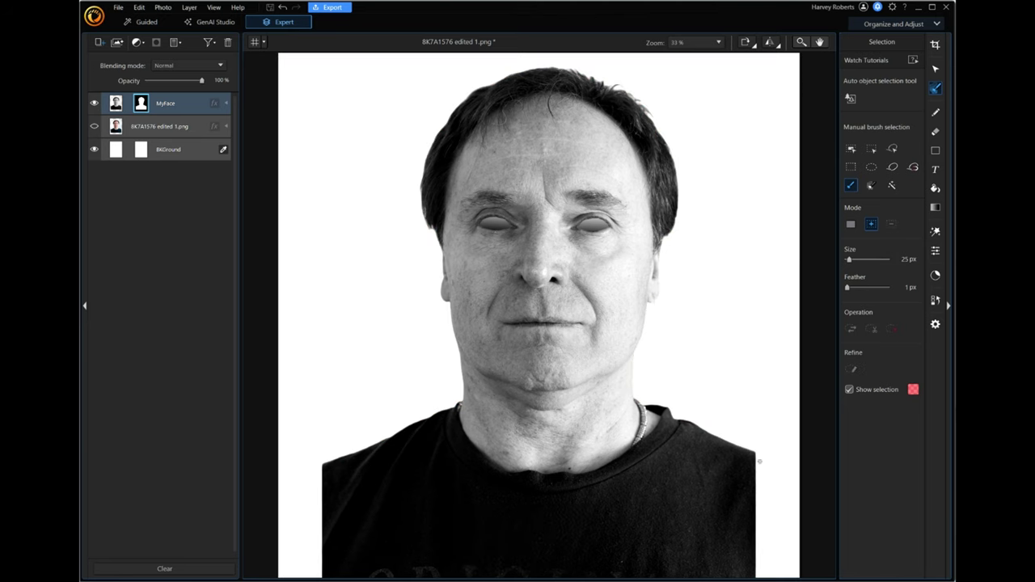
Choose the Brush and load the MyFace layer mask's area as a selection
click(936, 113)
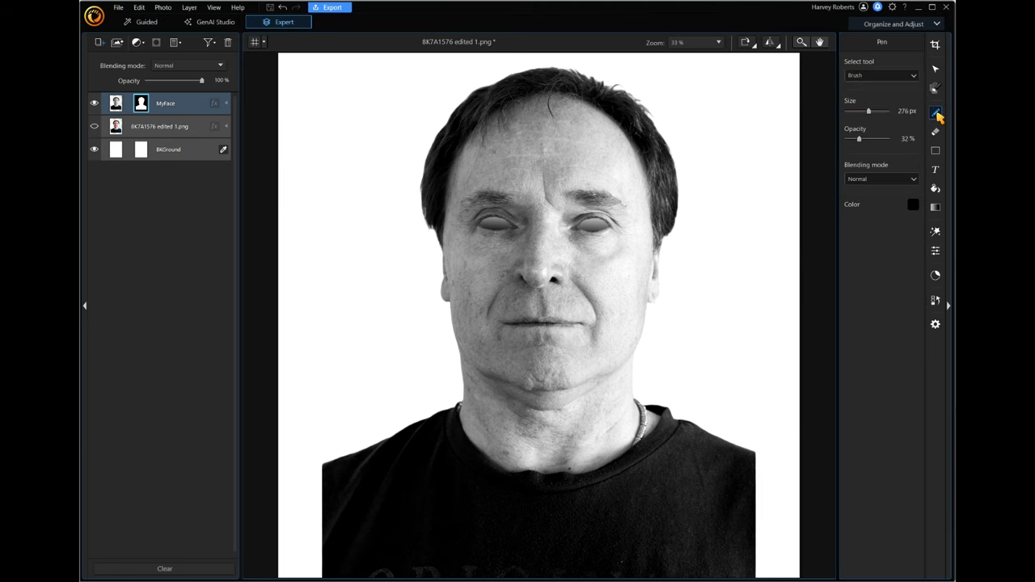
right_click(142, 104)
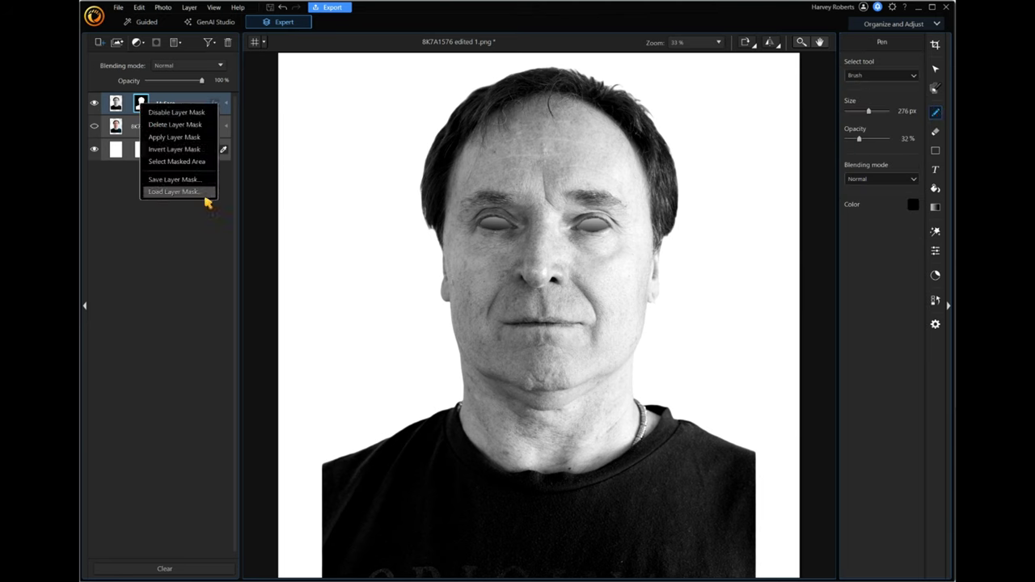
click(158, 162)
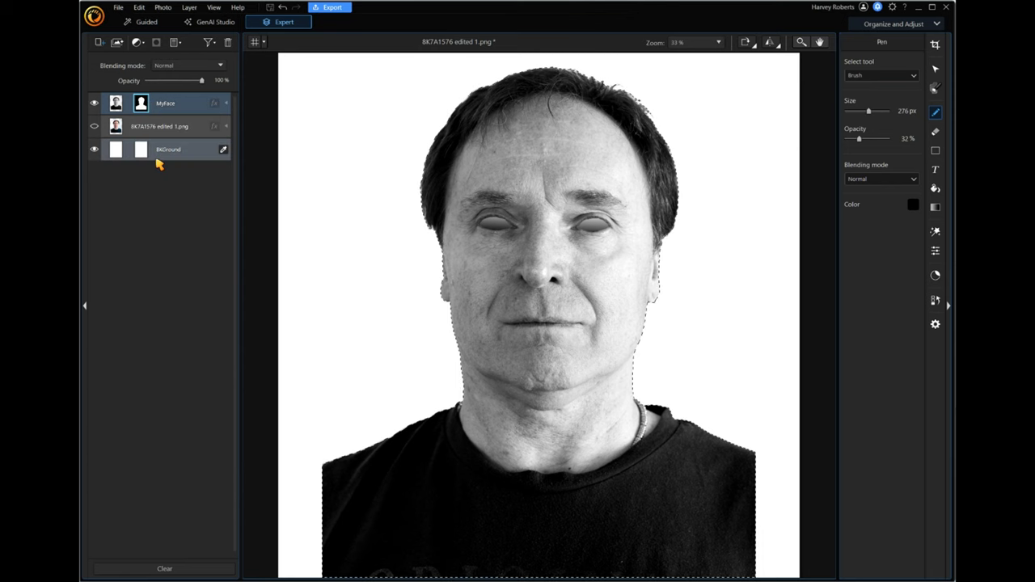
Paint over the T-shirt on the MyFace image with white at 30% brush opacity to lighten it
click(116, 105)
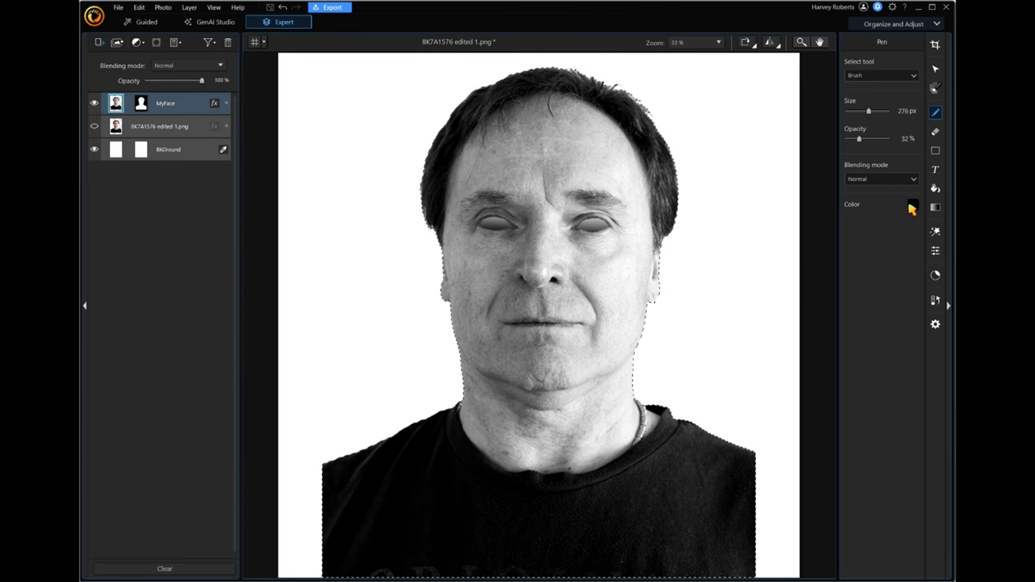
click(914, 208)
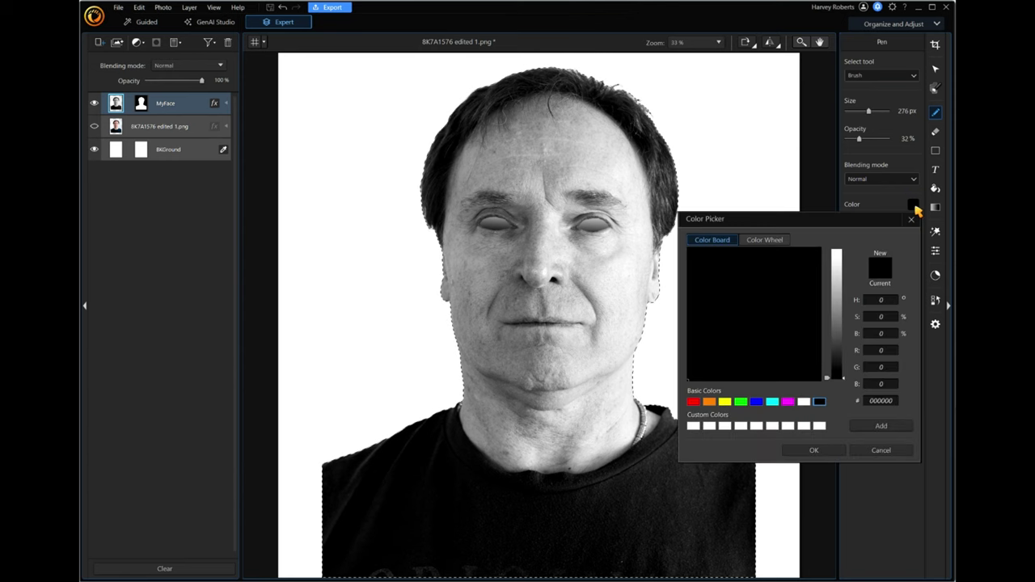
click(804, 402)
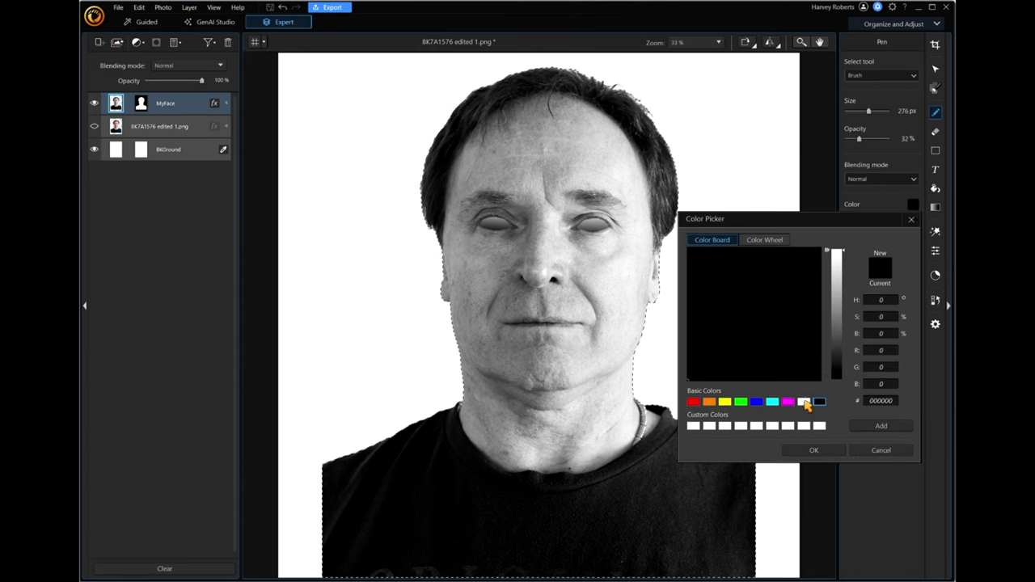
click(814, 450)
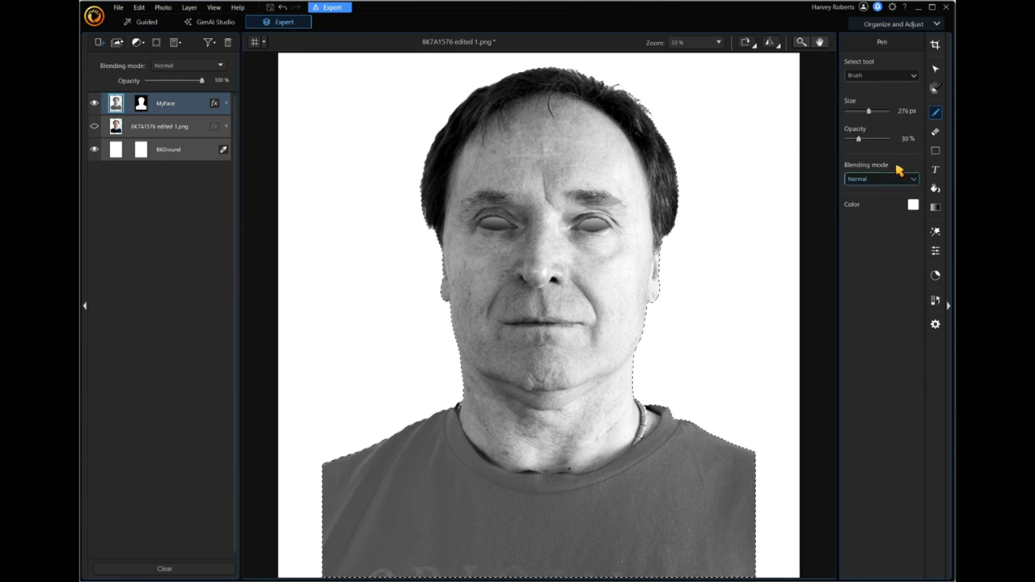
Lighten the eyebrows with an 86 px white brush, undoing the last stroke and reducing the brush opacity to 20%
drag(872, 115, 854, 113)
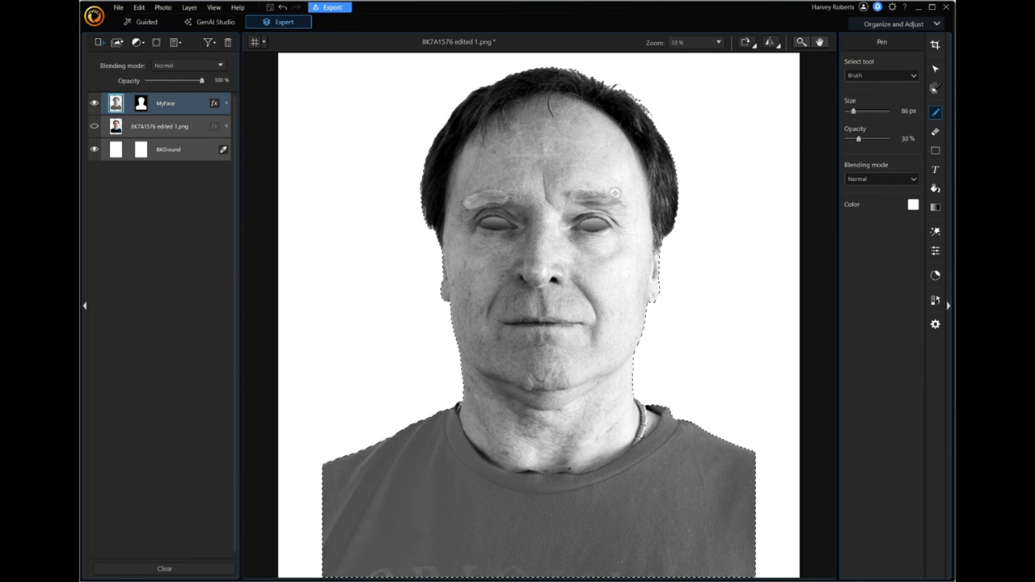
key(ctrl+z)
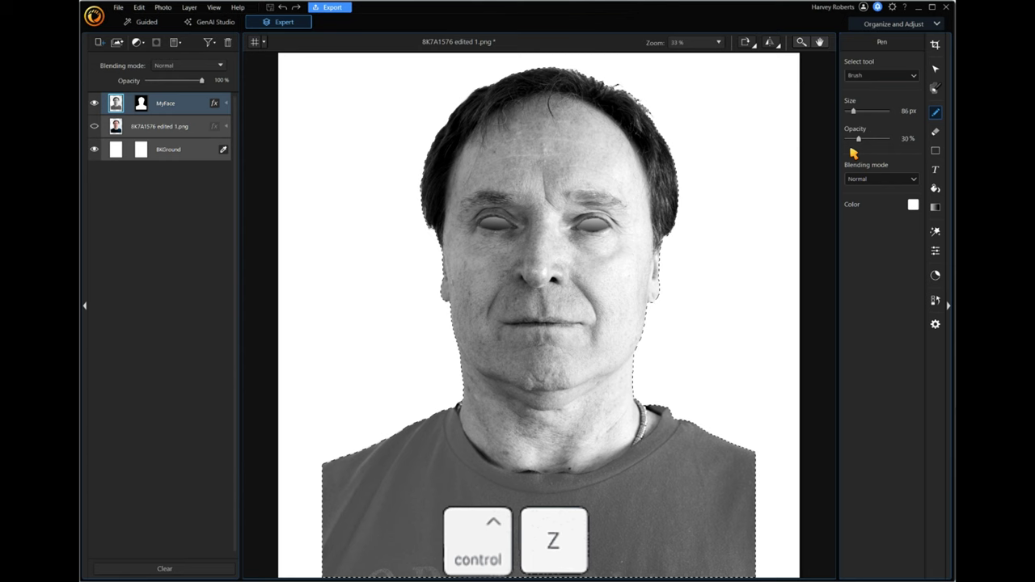
drag(860, 142, 856, 142)
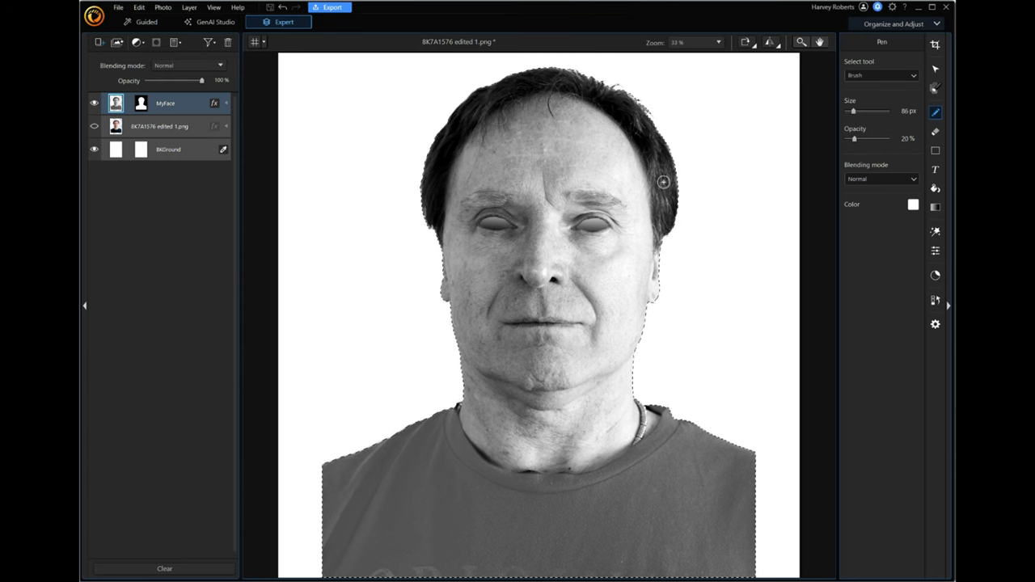
Lighten the hair with a 165 px white brush at 20% opacity, and clear the selection
drag(853, 111, 858, 111)
click(860, 111)
drag(860, 111, 861, 110)
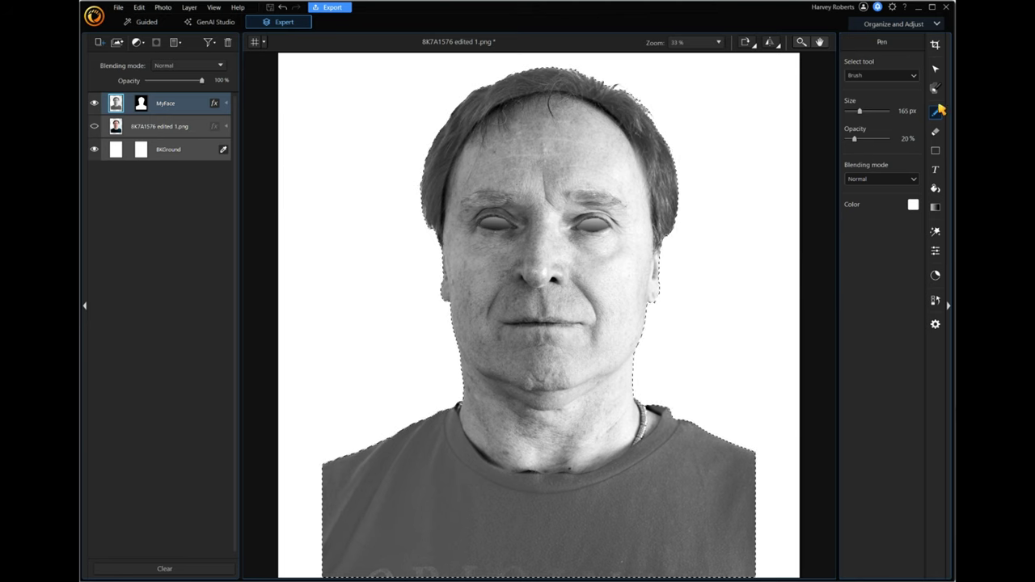
click(937, 132)
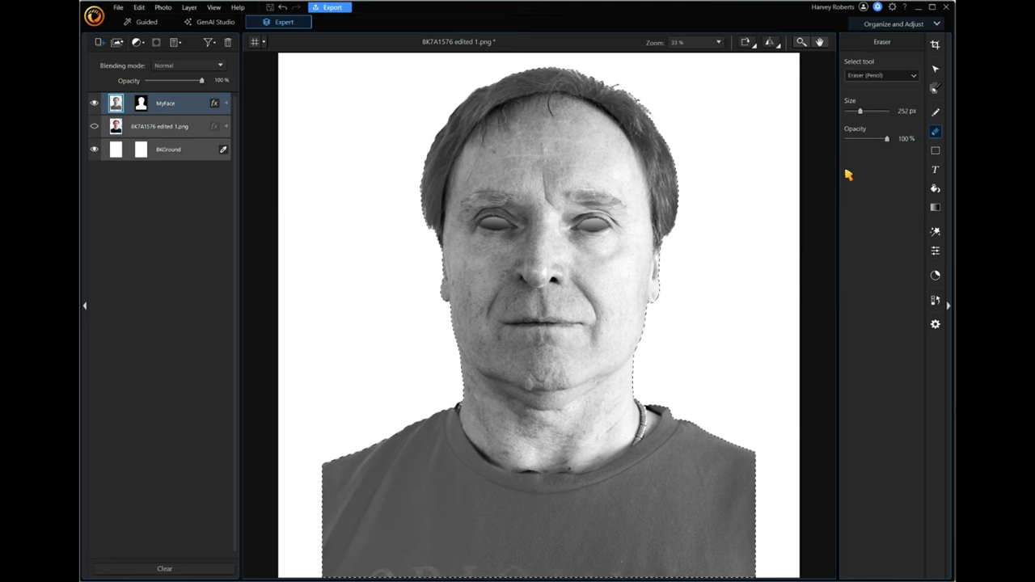
key(ctrl+d)
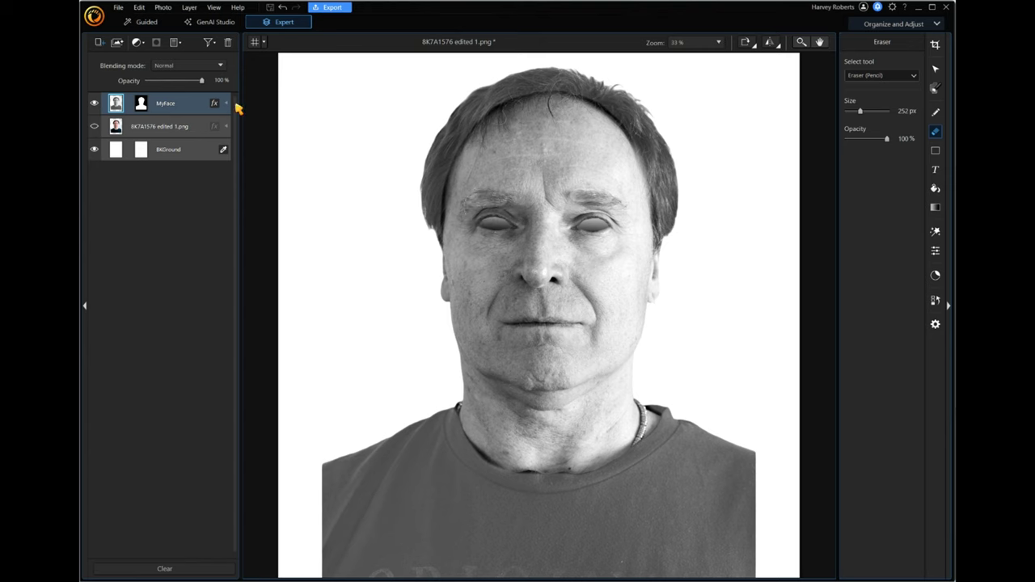
Open the Blur Tools photo effect for the MyFace layer
click(936, 232)
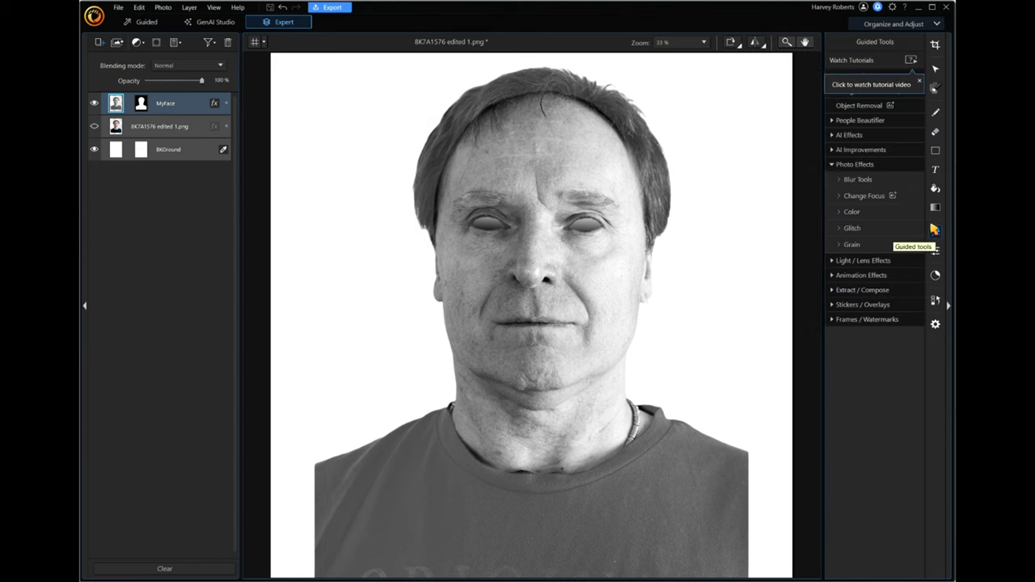
click(832, 166)
click(835, 165)
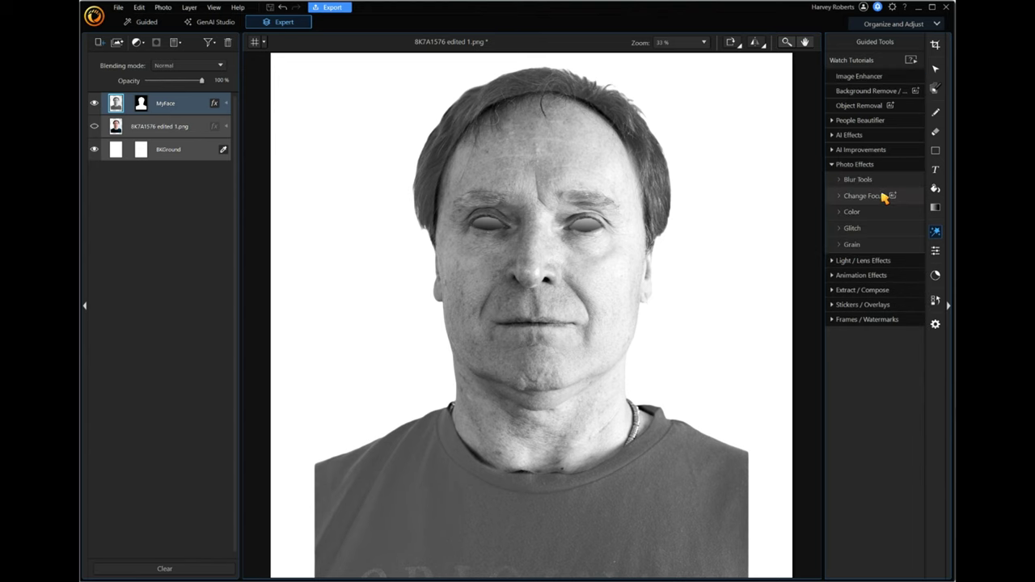
click(856, 180)
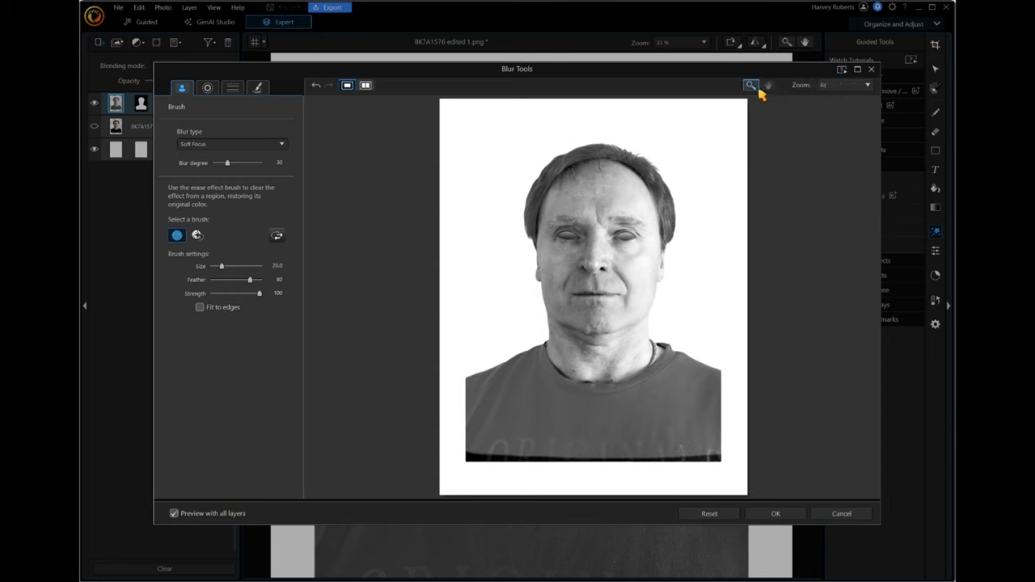
Reset the blur and brush Soft Focus onto the hair and eyebrows with the restore effect brush at size 20 and strength 25
click(750, 86)
click(605, 246)
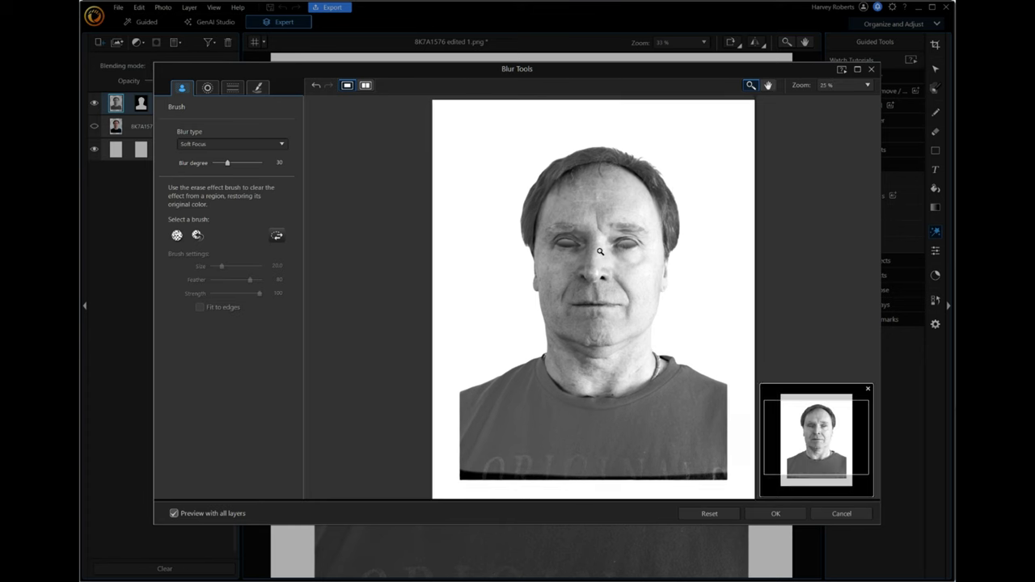
click(602, 250)
click(601, 252)
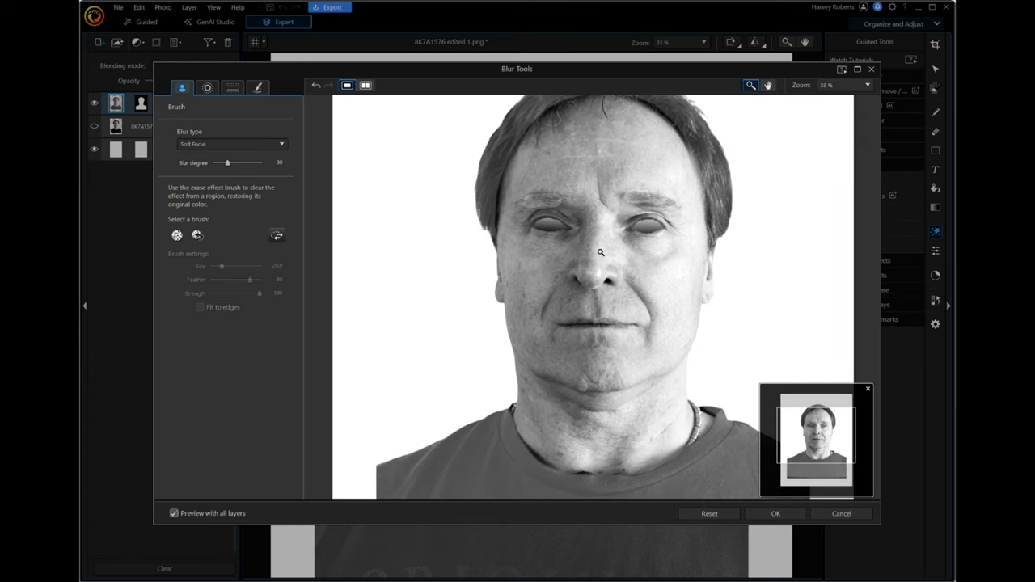
click(601, 253)
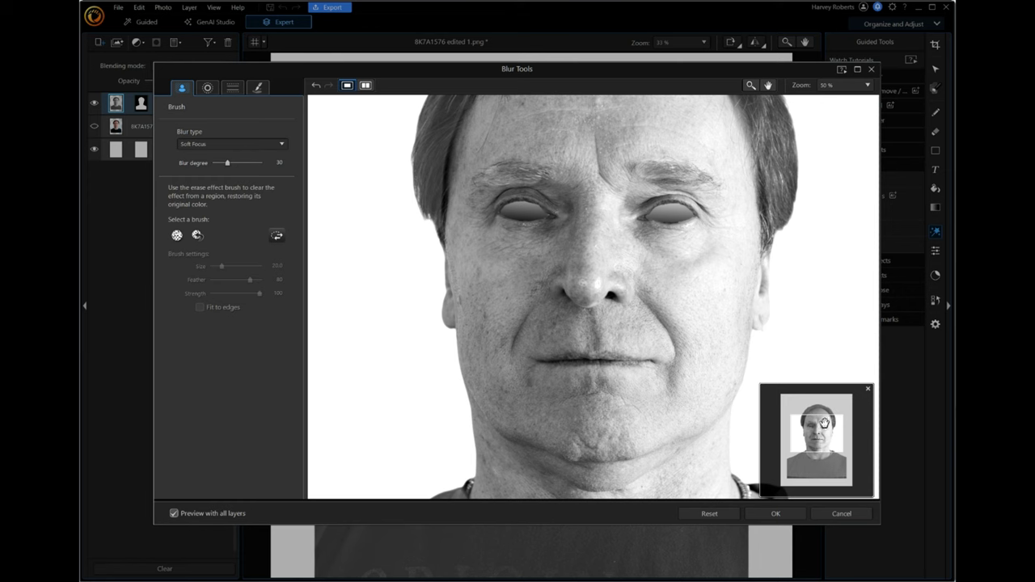
drag(817, 441, 818, 420)
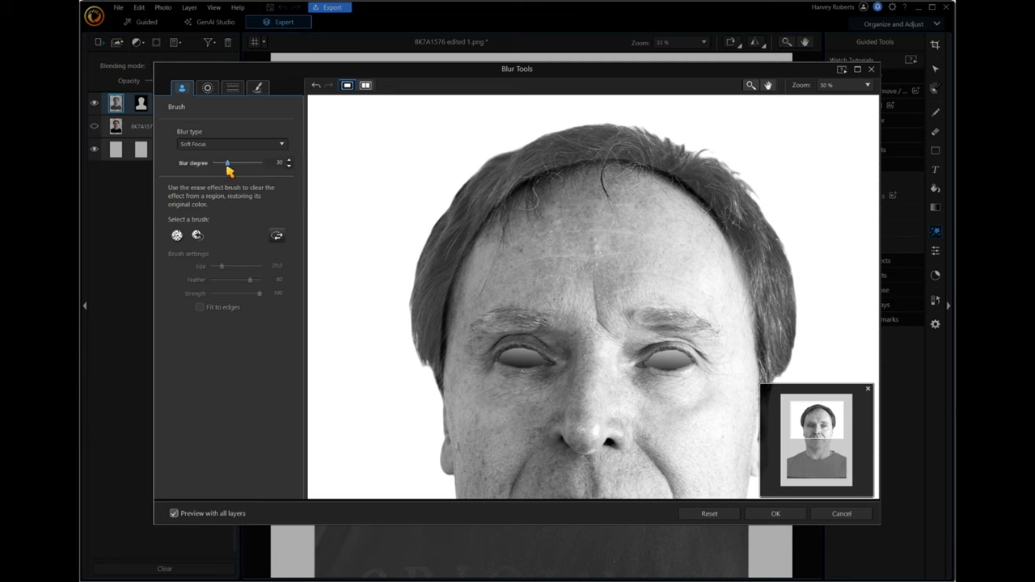
click(177, 236)
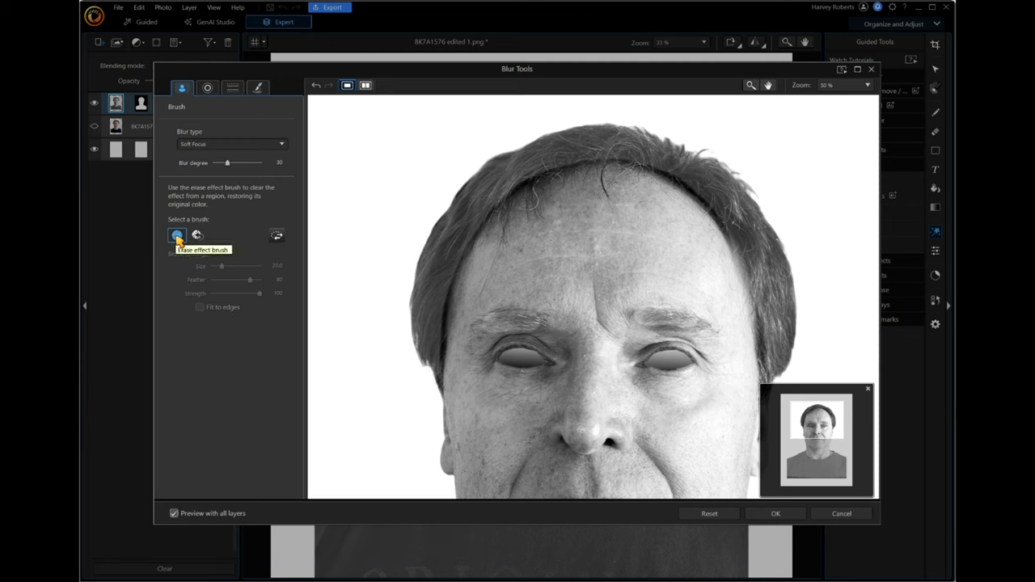
click(197, 237)
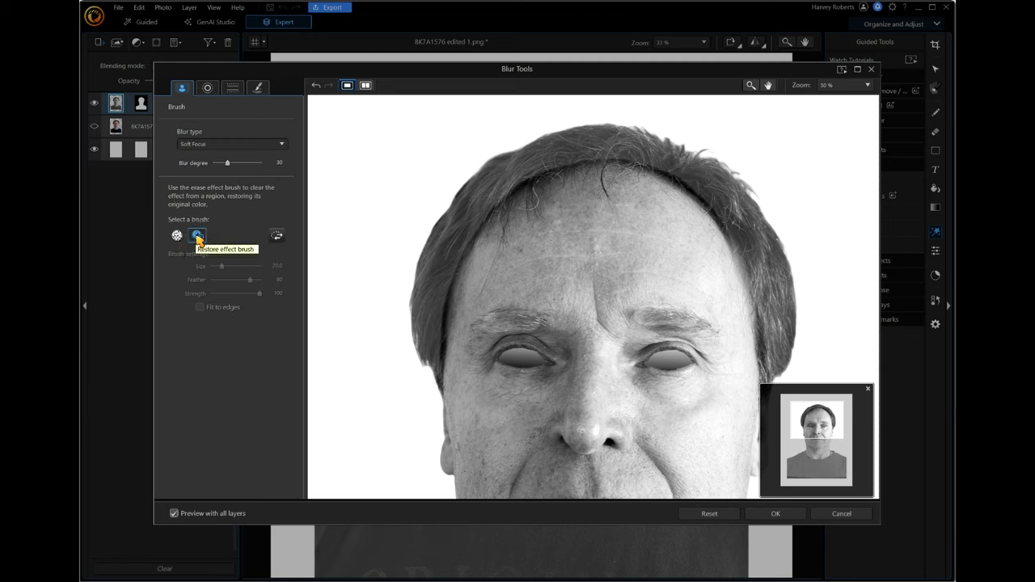
click(197, 236)
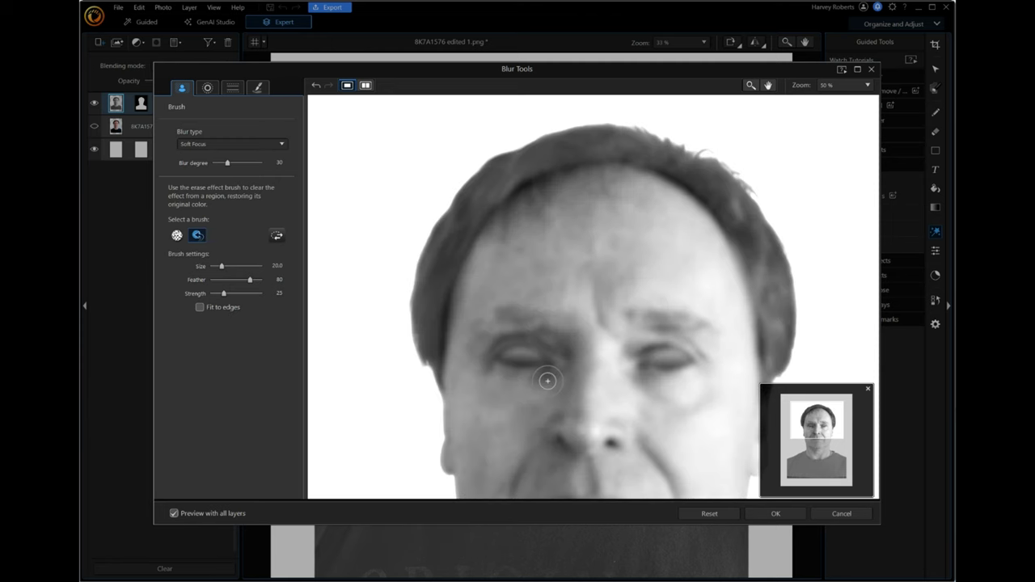
click(709, 515)
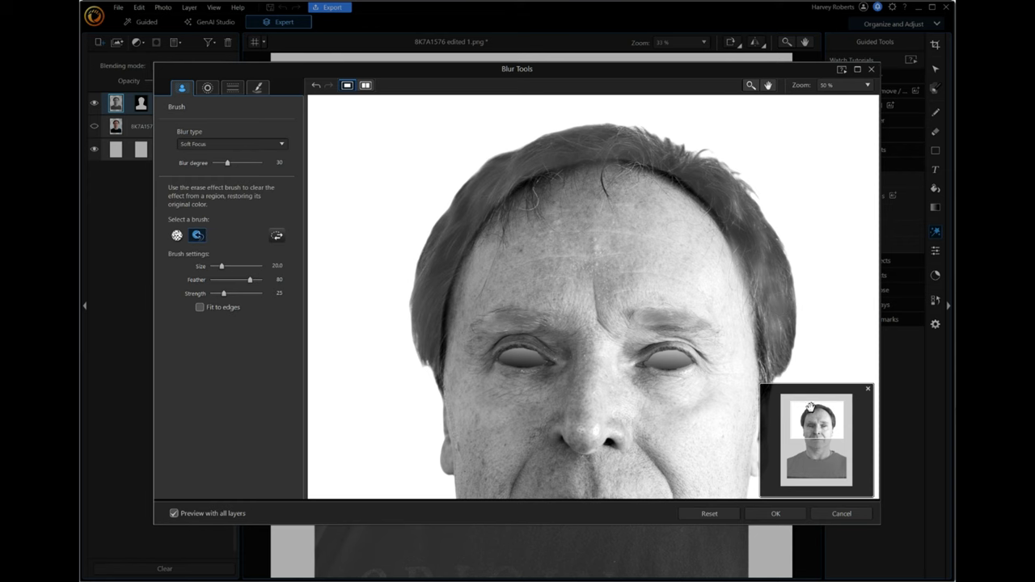
Soften the skin around the eyes and mouth with the restore effect brush at size 31.1, undo unwanted eye strokes, and apply the blur
mouse_move(822, 429)
mouse_down()
mouse_move(821, 447)
mouse_move(819, 431)
mouse_up()
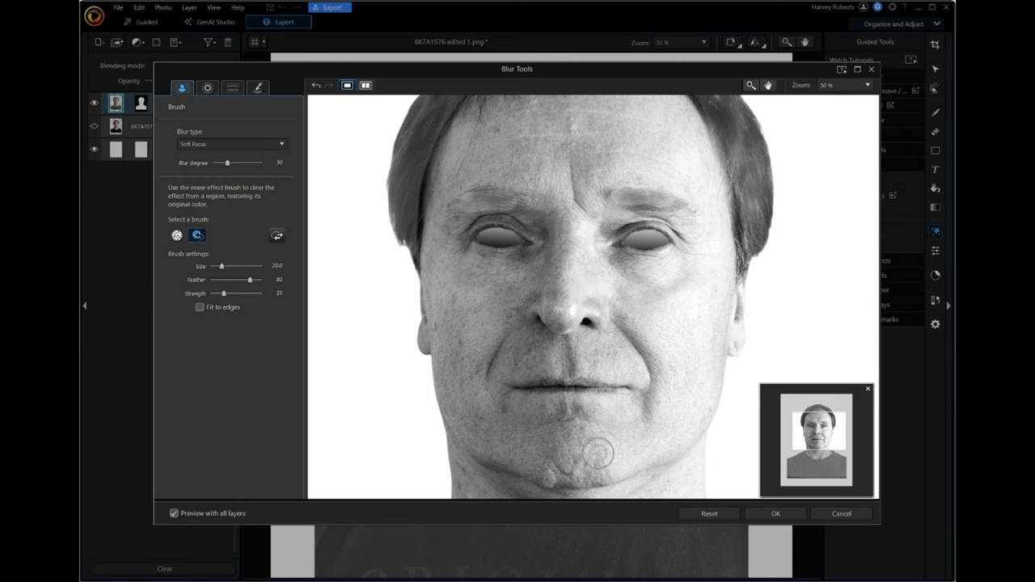
drag(221, 266, 226, 266)
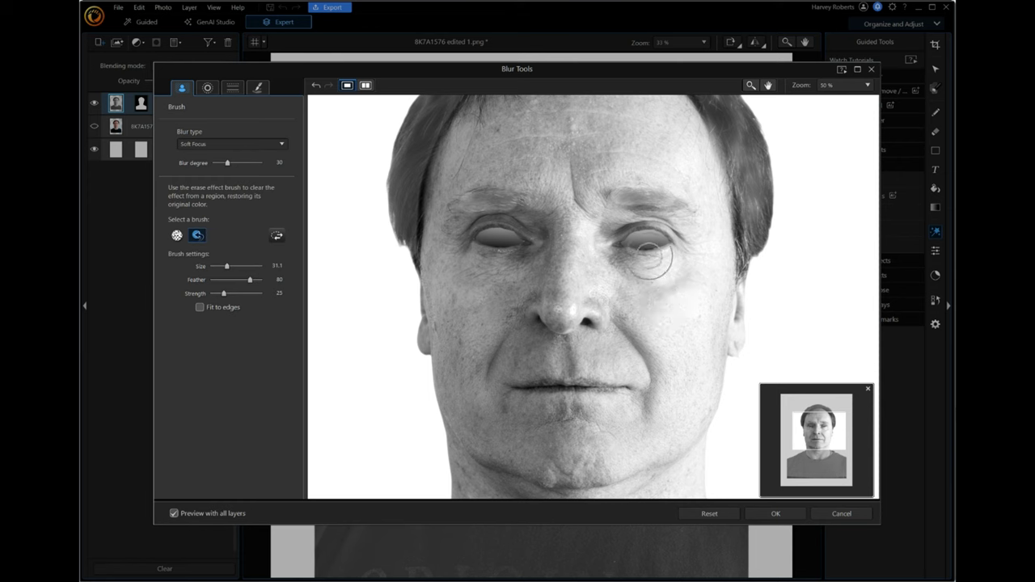
drag(474, 246, 489, 257)
key(ctrl+z)
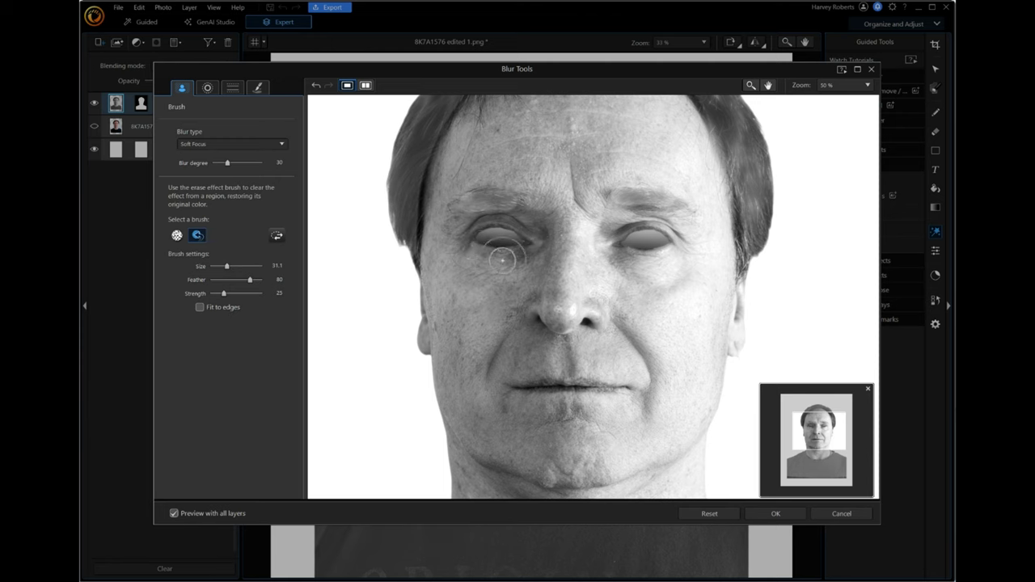
drag(506, 217, 472, 232)
key(ctrl+z)
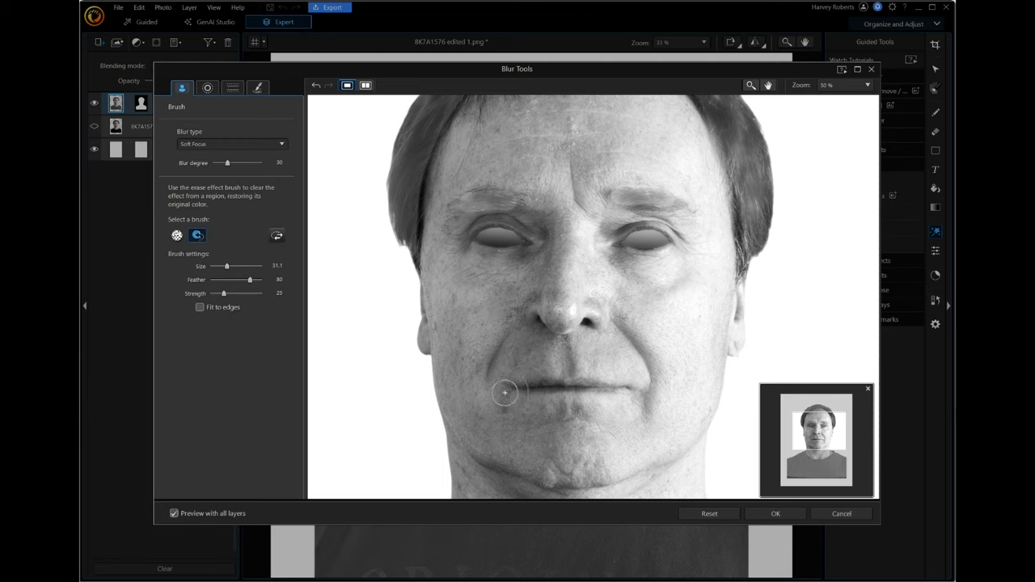
click(775, 515)
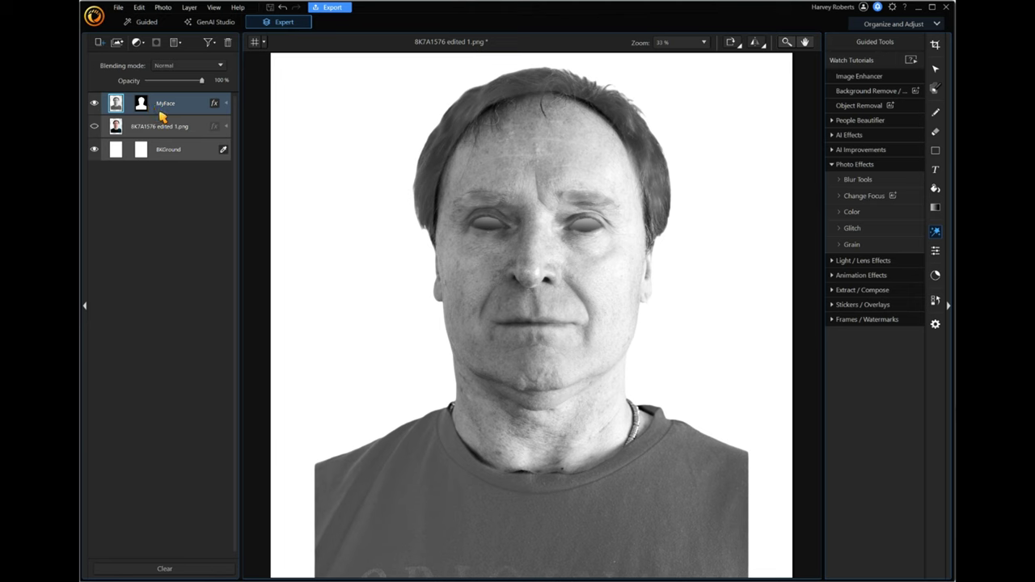
Add RedCrackedStone.jpg from the library as a new photo layer above MyFace
click(100, 44)
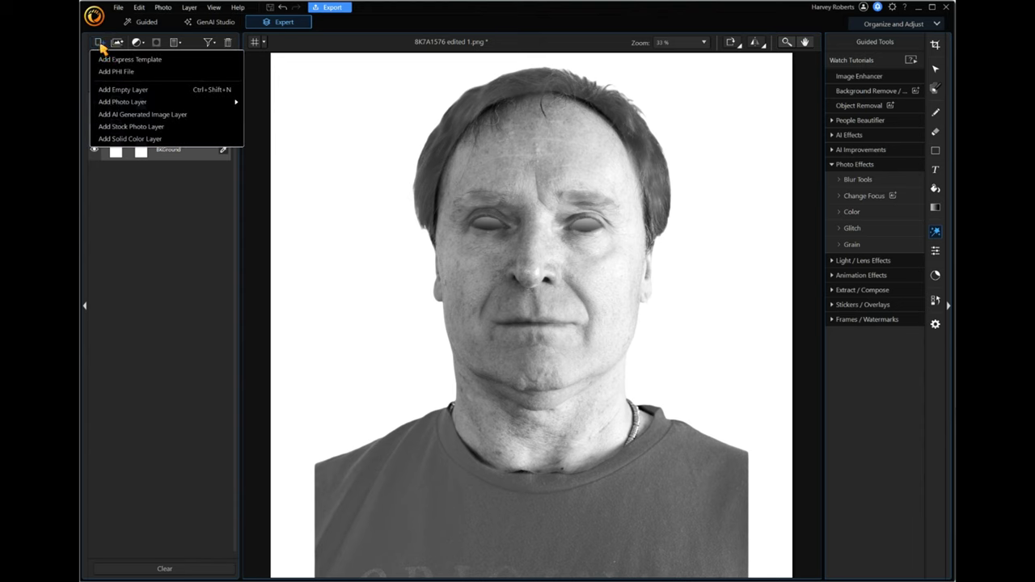
mouse_move(110, 101)
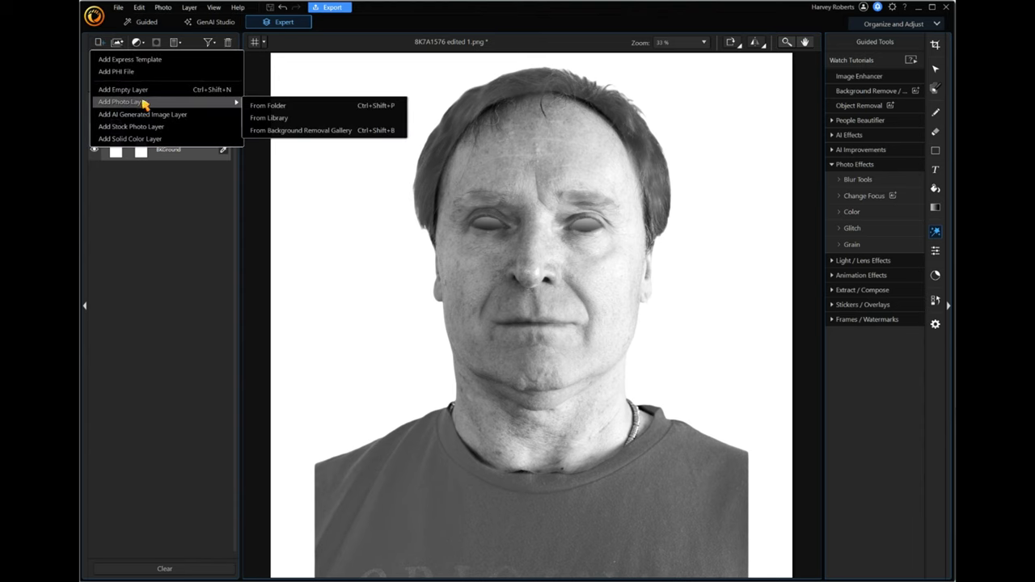
click(283, 119)
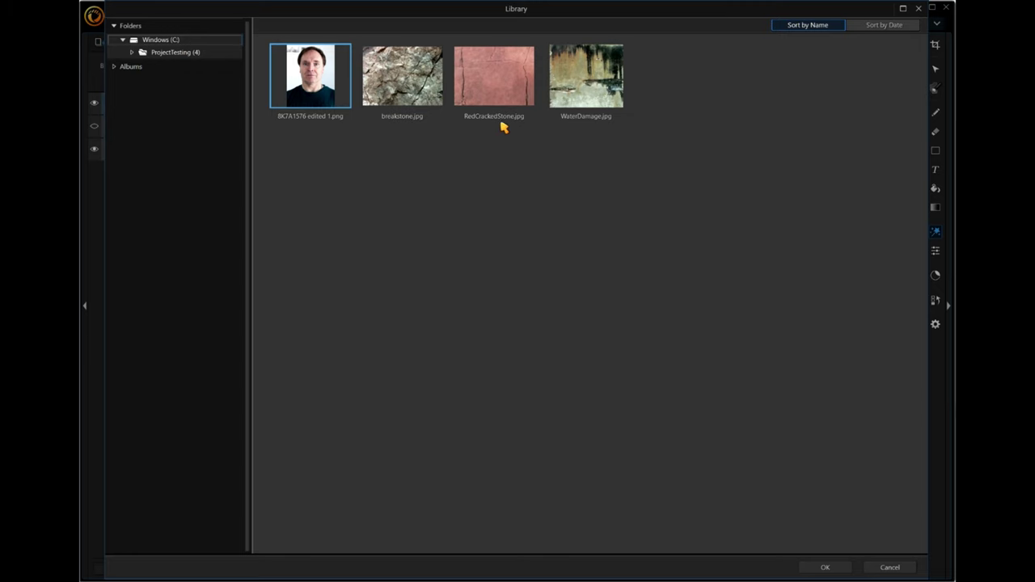
click(491, 87)
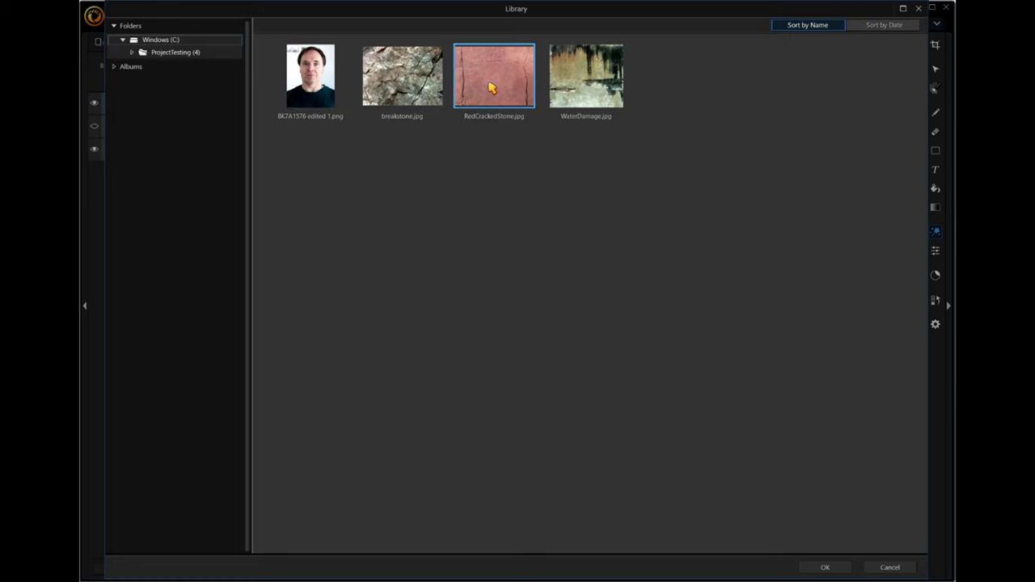
click(825, 568)
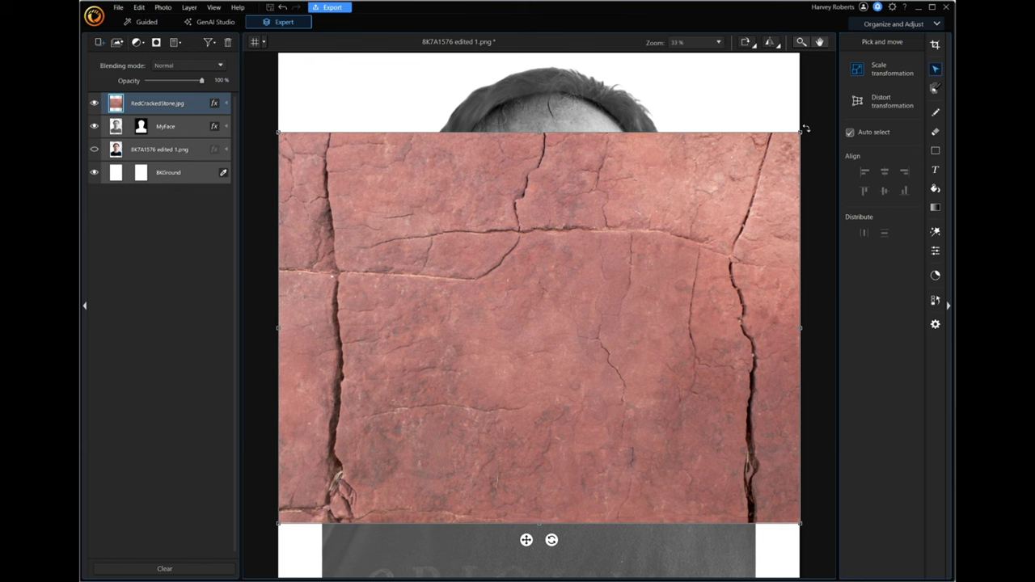
Rotate the red stone layer 90 degrees counterclockwise, resize it to cover the whole portrait, and check the fit at 62% opacity before restoring 100%
drag(790, 110, 386, 99)
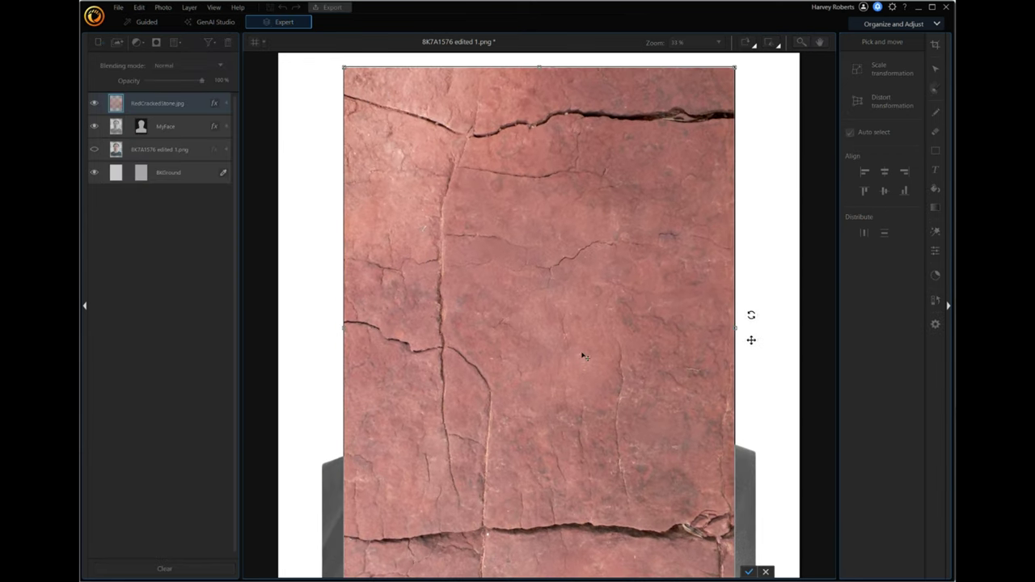
drag(541, 68, 541, 177)
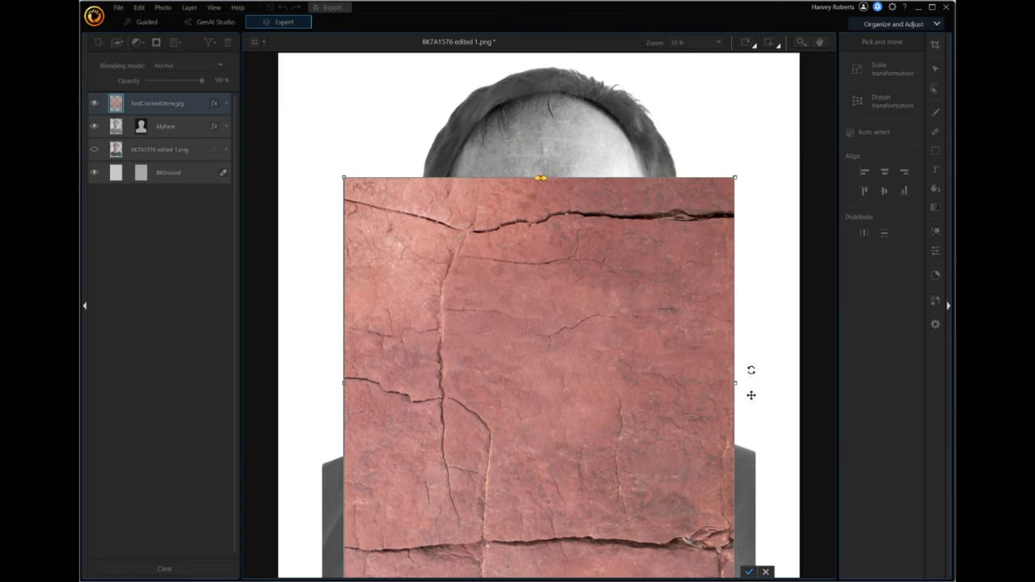
drag(548, 341, 559, 278)
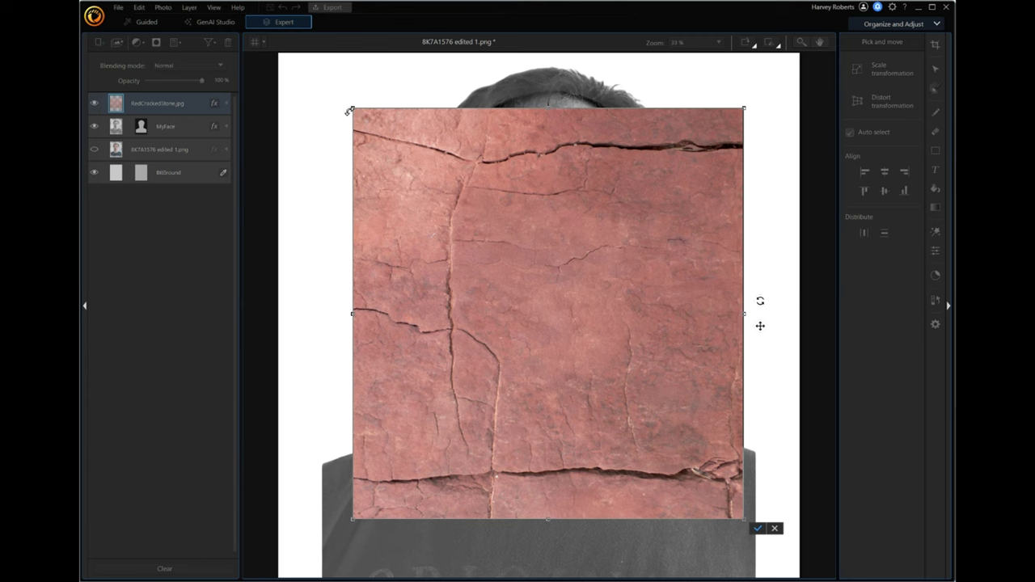
drag(353, 108, 314, 86)
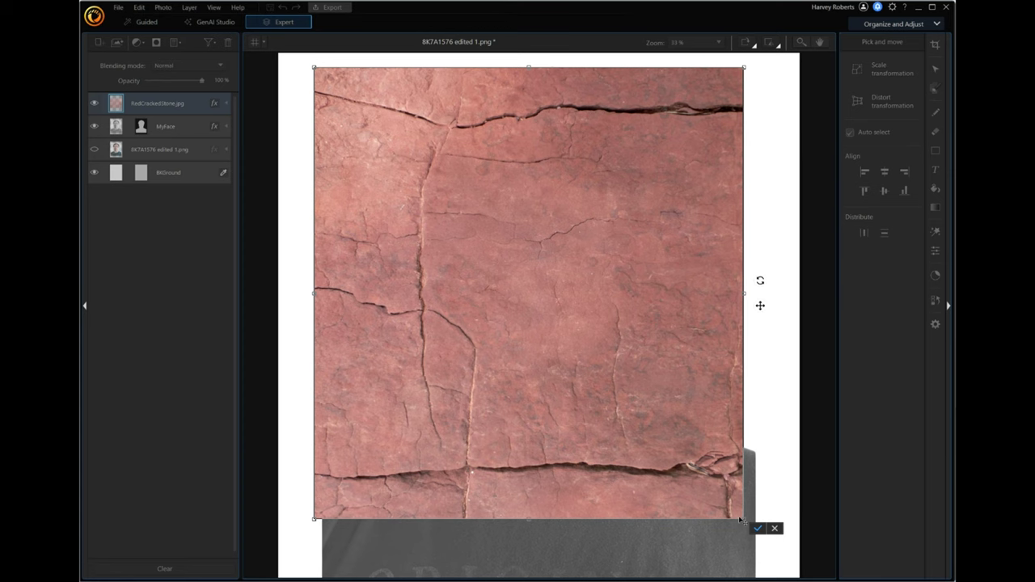
drag(744, 519, 764, 548)
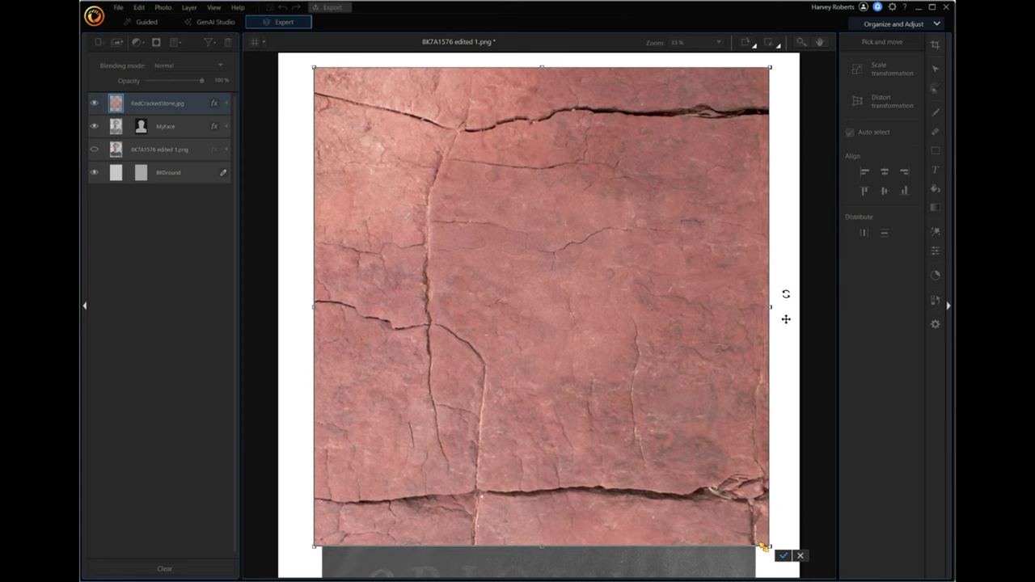
drag(542, 549, 546, 579)
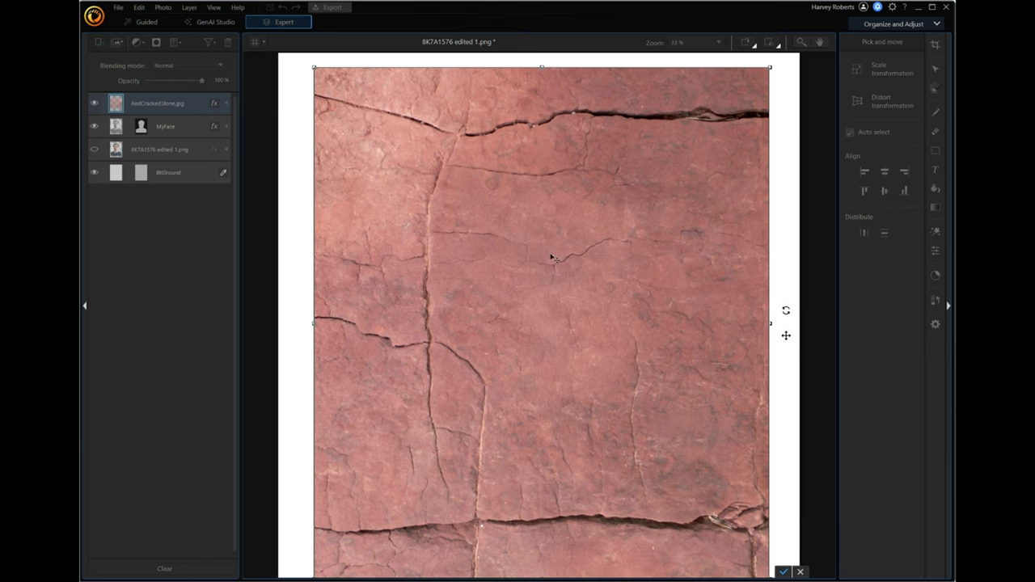
click(784, 572)
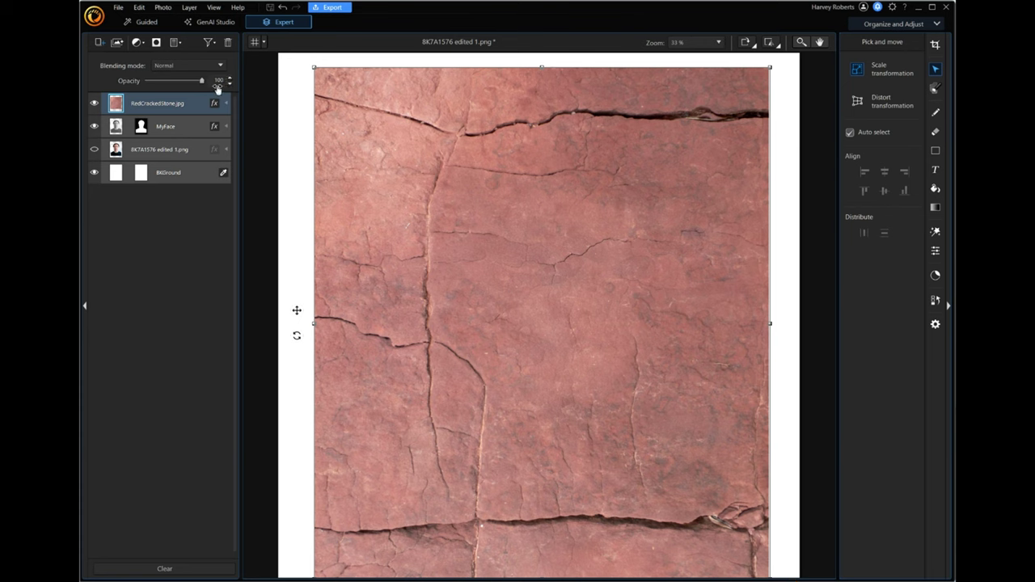
drag(200, 83, 185, 83)
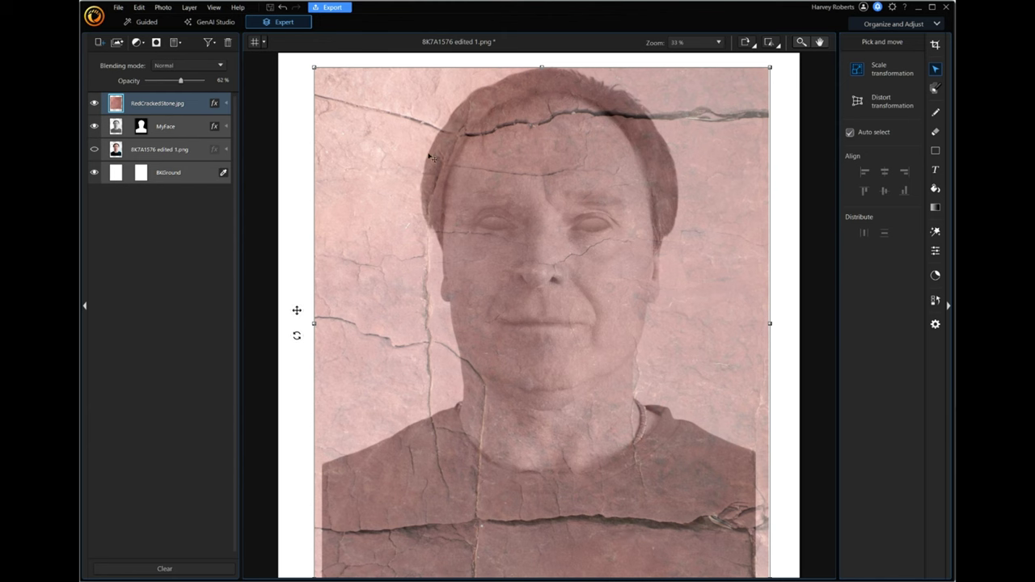
drag(185, 81, 217, 89)
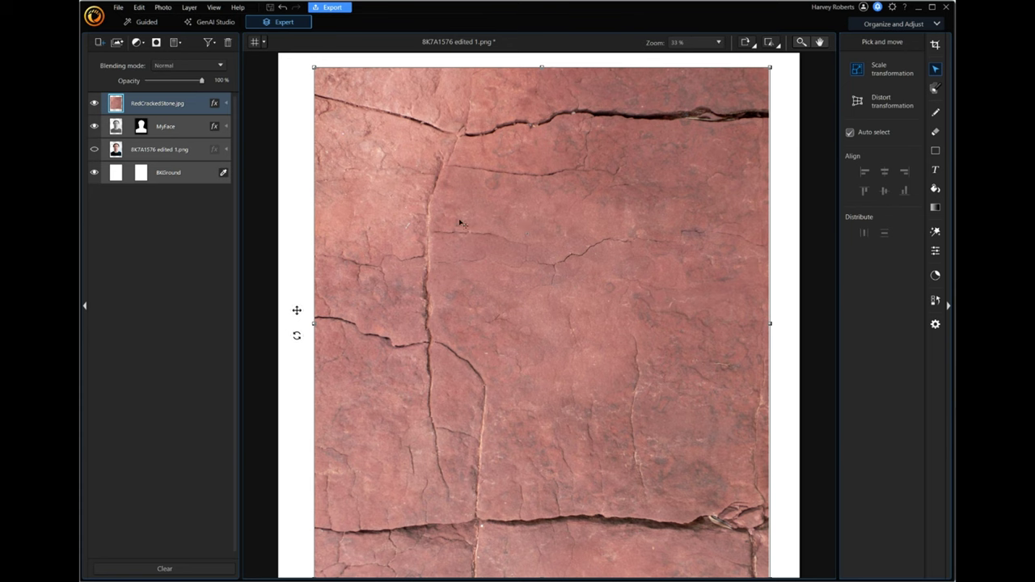
Select the masked area of the MyFace layer, mask the RedCrackedStone layer with that selection, and deselect
right_click(143, 130)
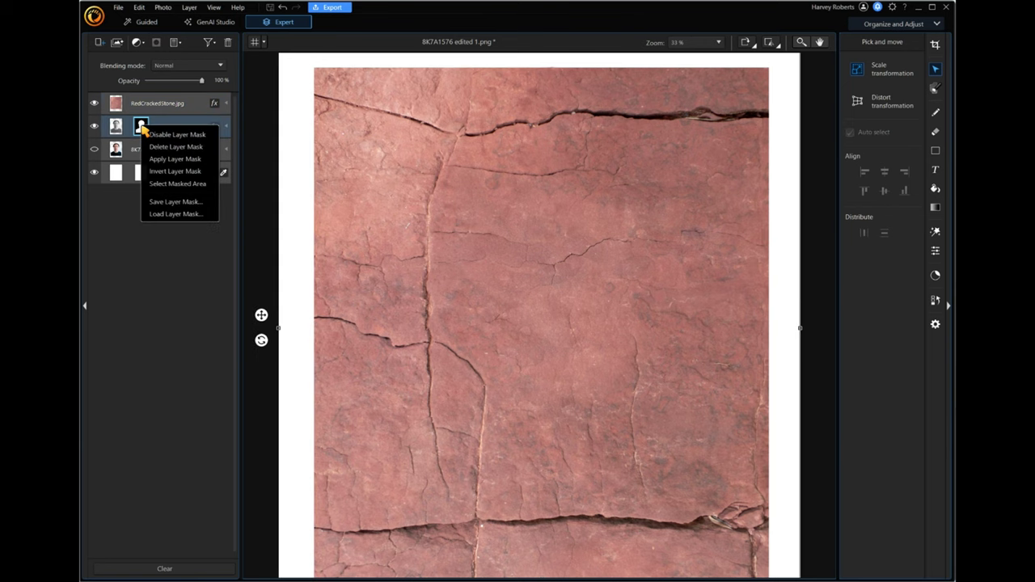
click(178, 184)
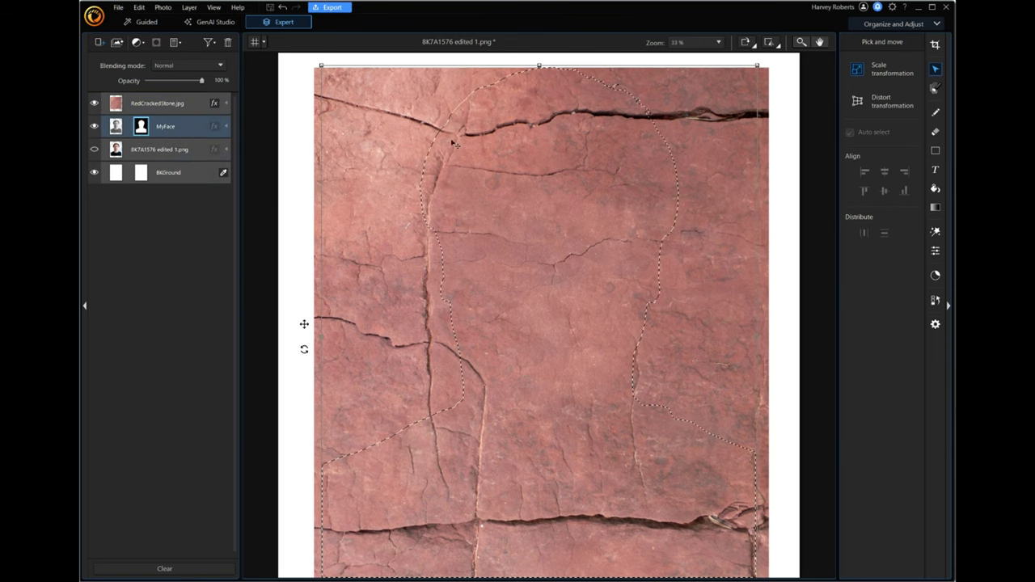
click(119, 108)
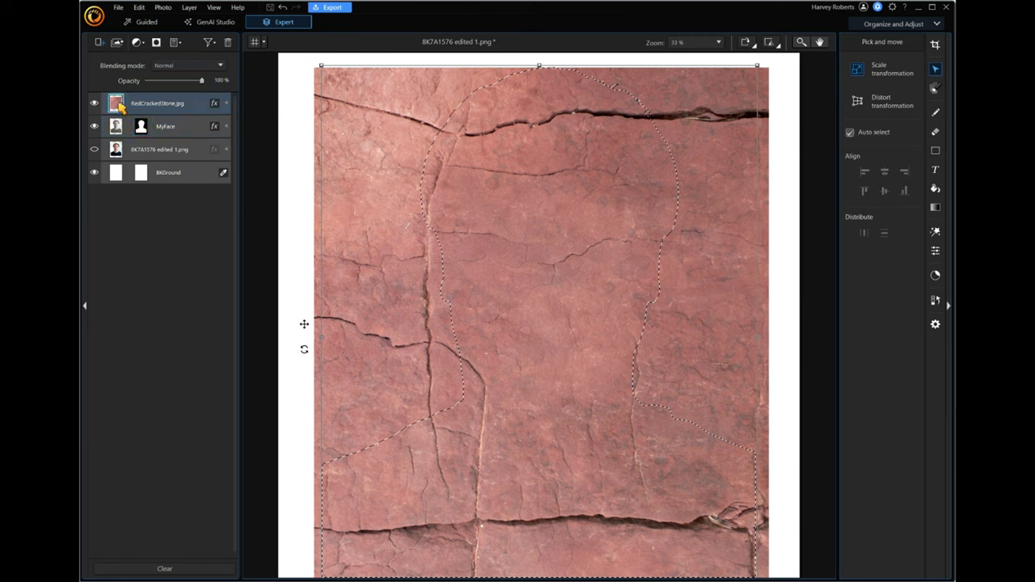
click(157, 46)
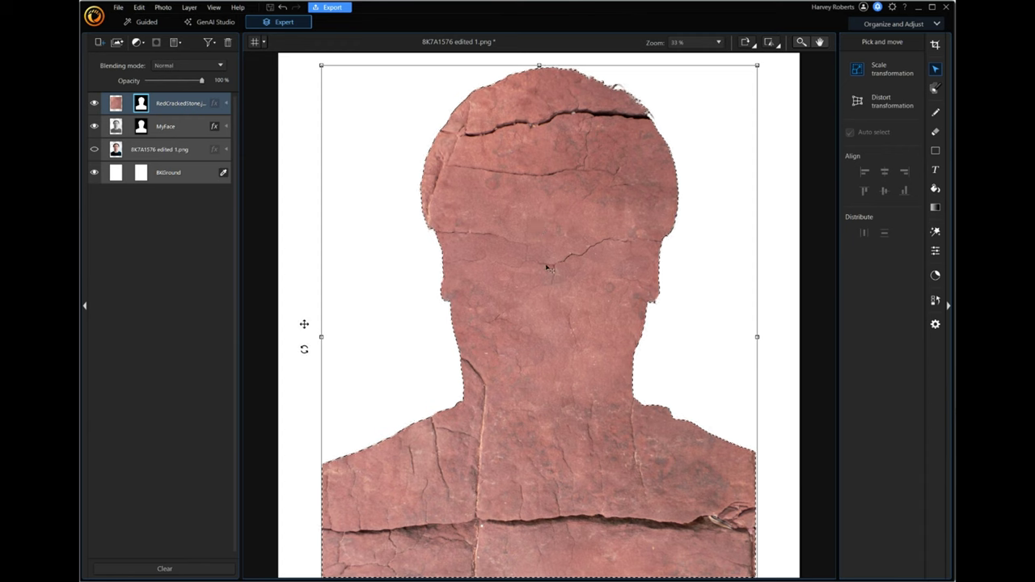
key(ctrl+d)
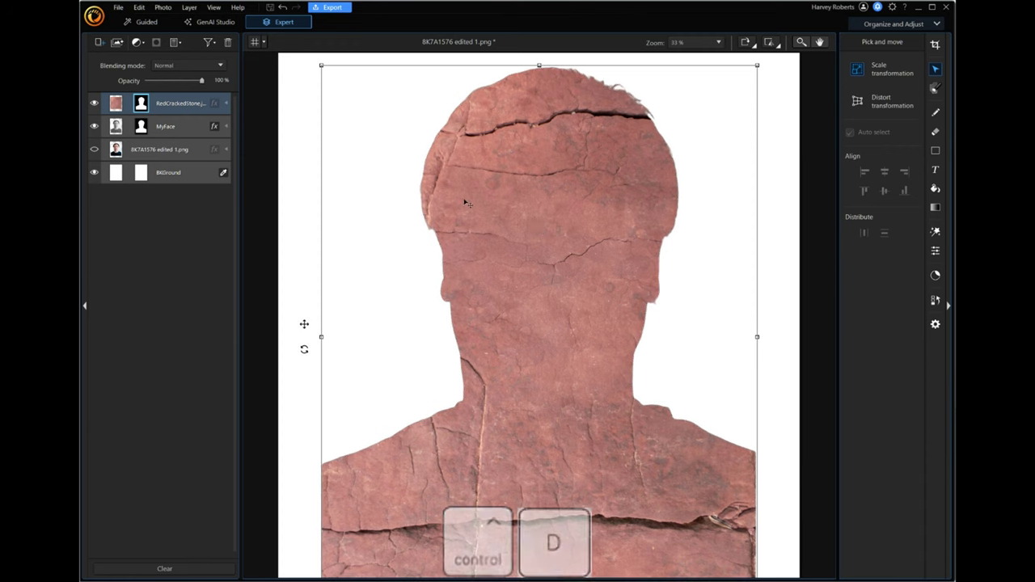
Set the blending mode of the RedCrackedStone image to Multiply
click(117, 106)
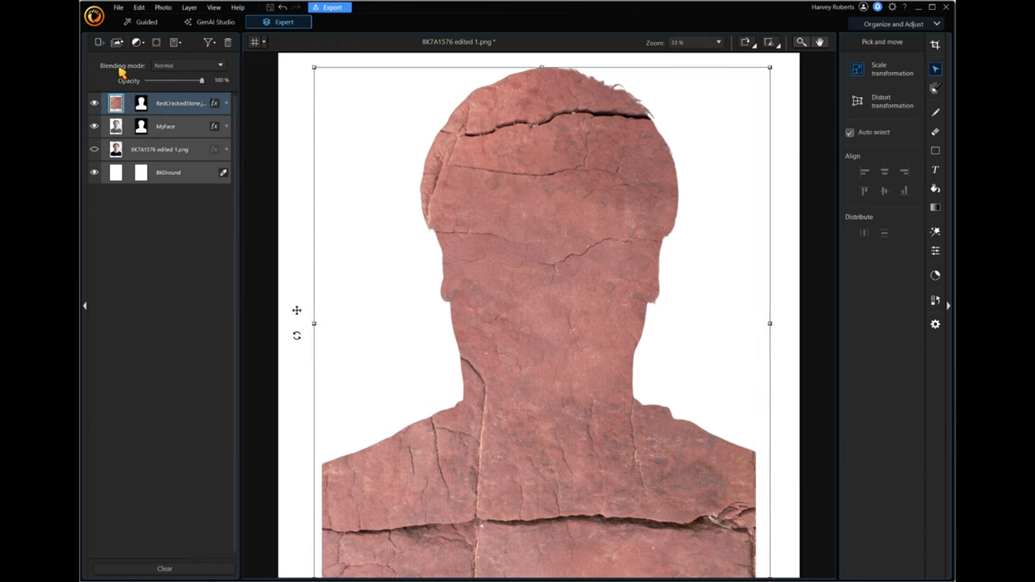
click(222, 66)
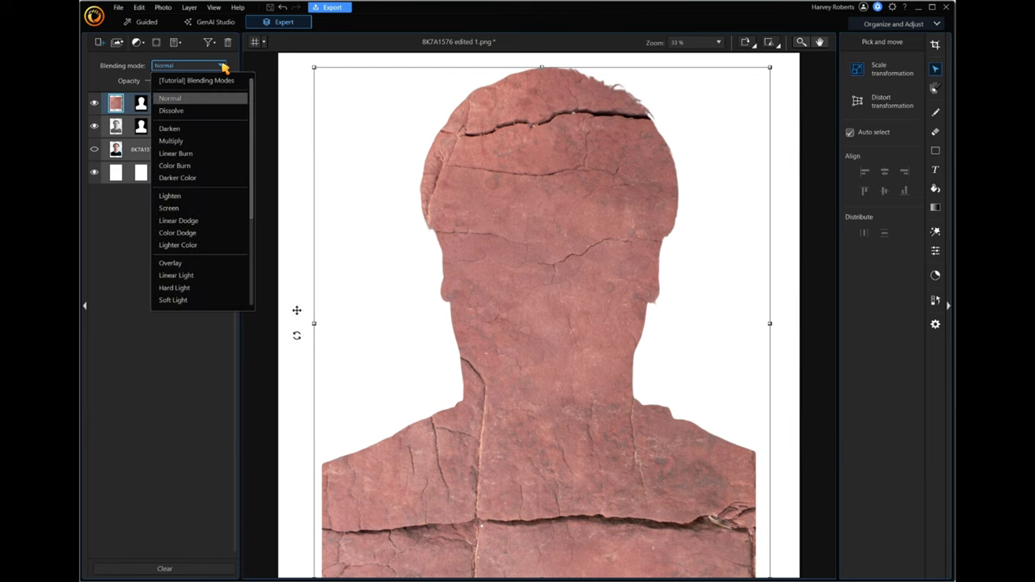
click(174, 142)
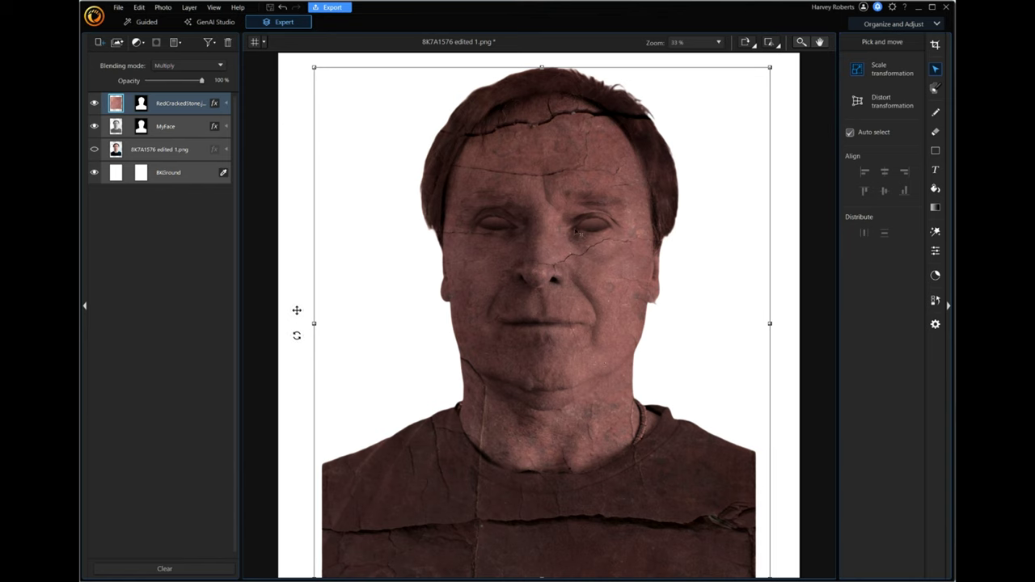
Adjust the RedCrackedStone layer with saturation -90, temperature -63 and tint -31 to turn the stone gray
right_click(117, 102)
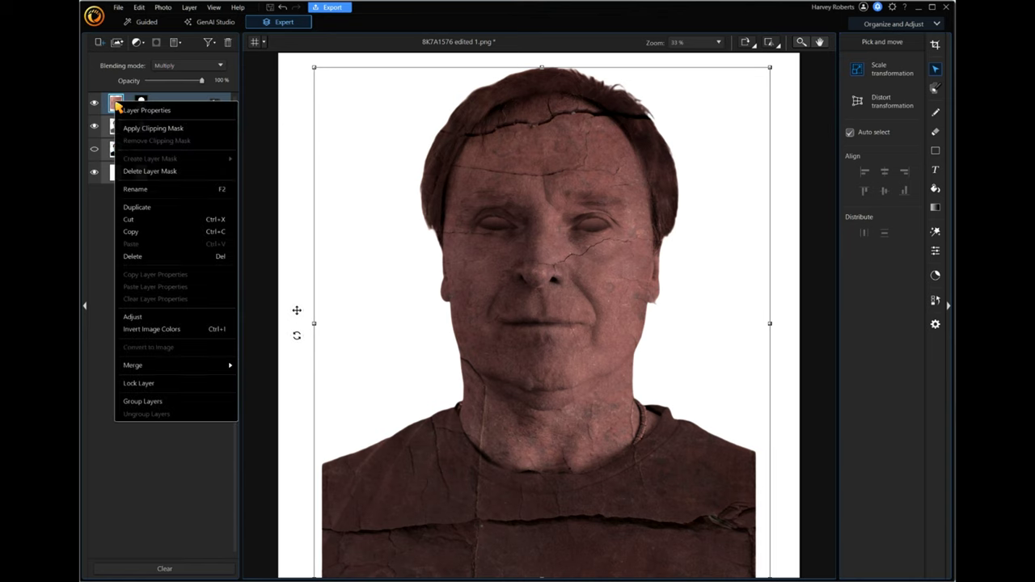
click(134, 318)
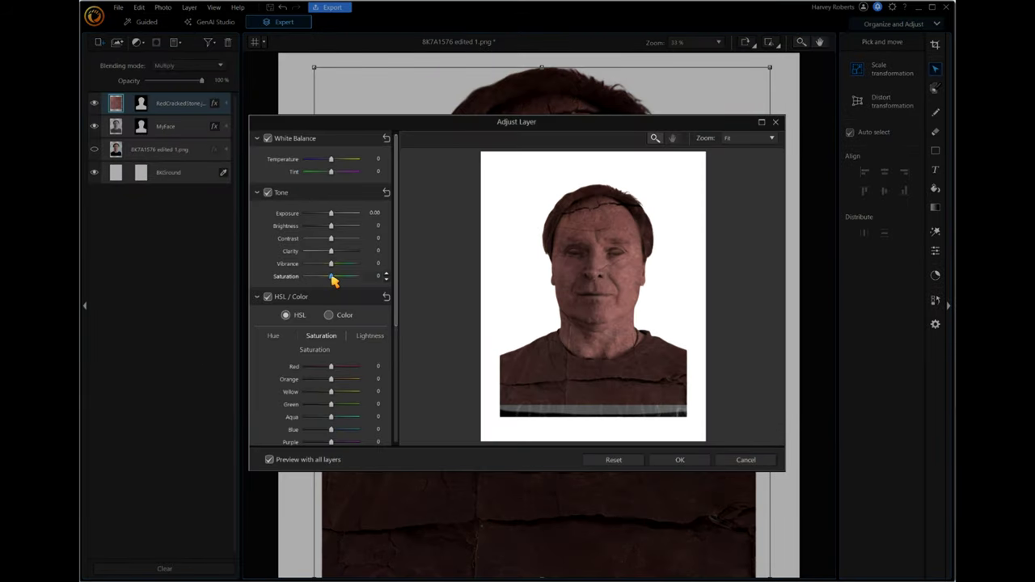
drag(331, 277, 310, 280)
mouse_move(330, 159)
mouse_down()
mouse_move(309, 159)
mouse_move(324, 175)
mouse_up()
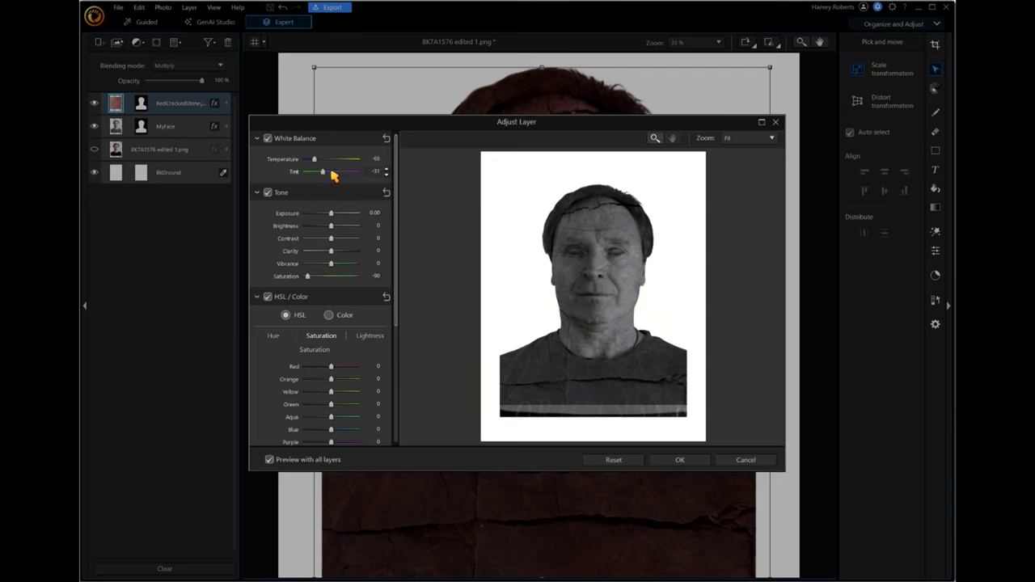
drag(314, 160, 314, 159)
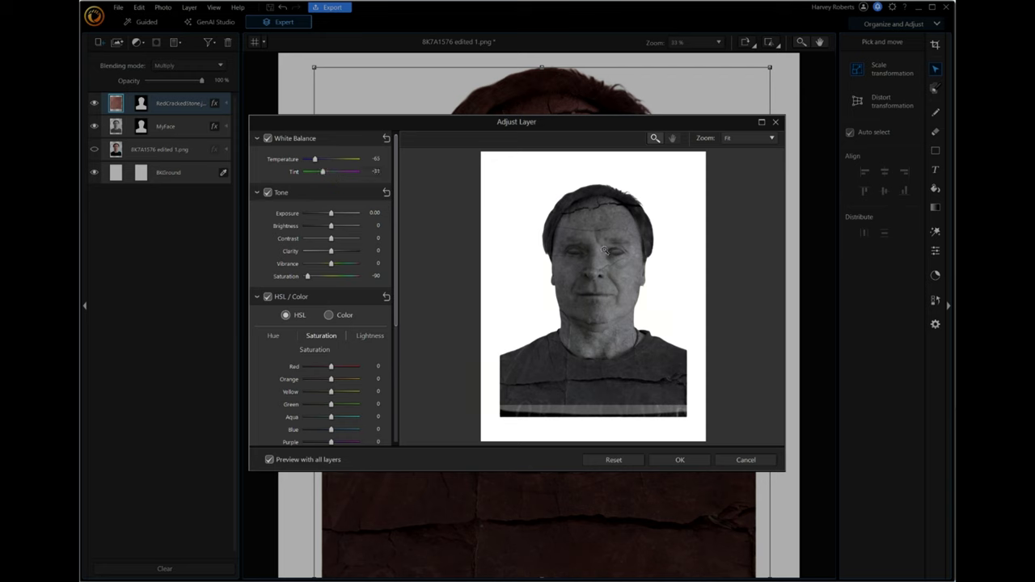
click(679, 461)
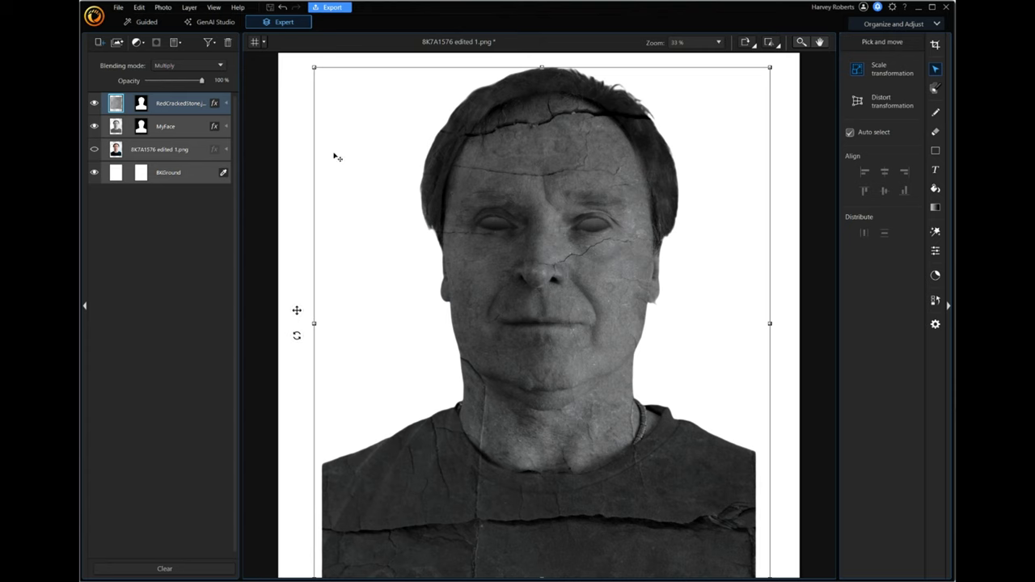
Add a Level adjustment layer above the stone, brighten its midtones and highlights, deepen the shadows slightly, and collapse its settings
click(142, 45)
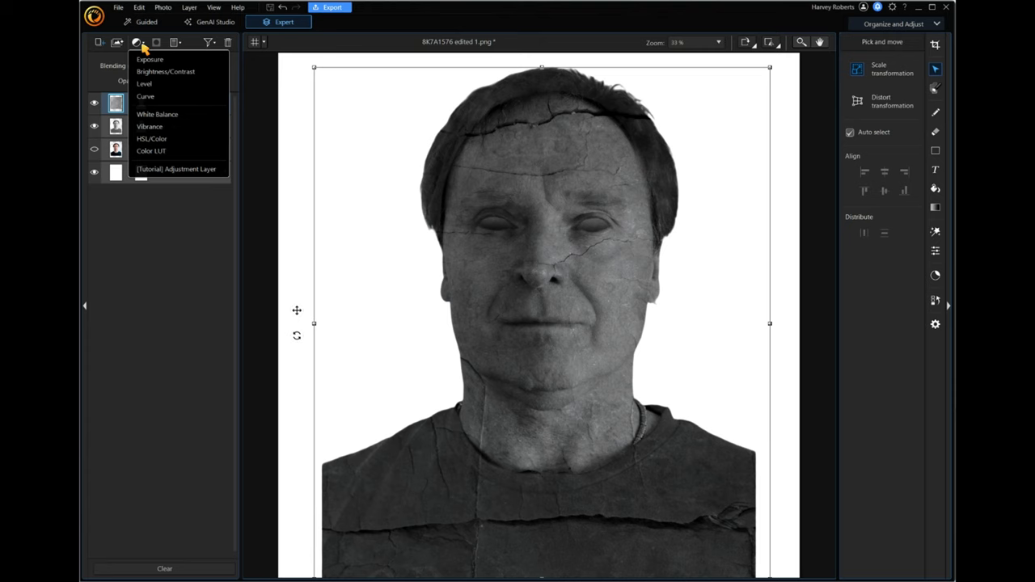
click(147, 85)
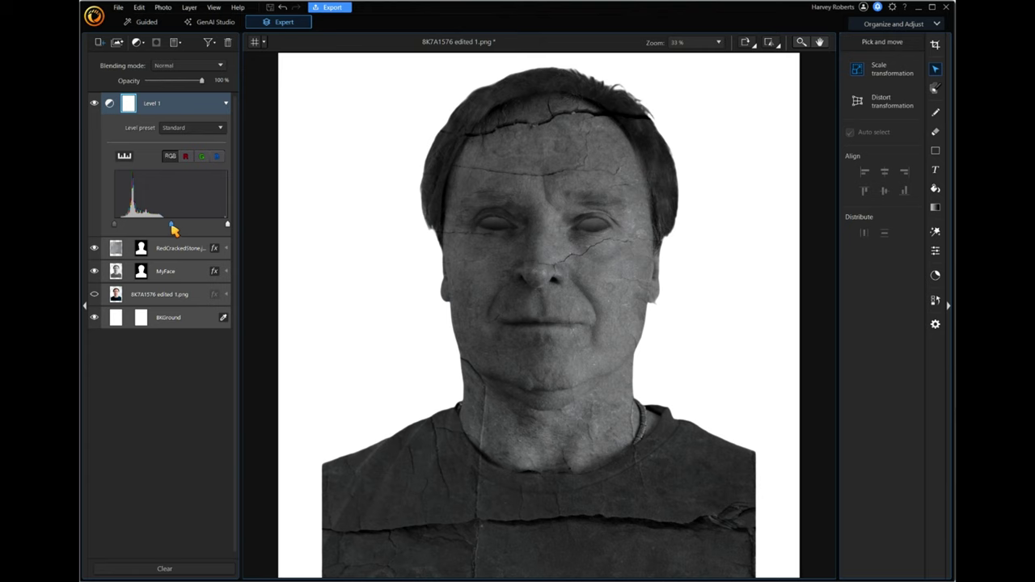
drag(171, 226, 160, 226)
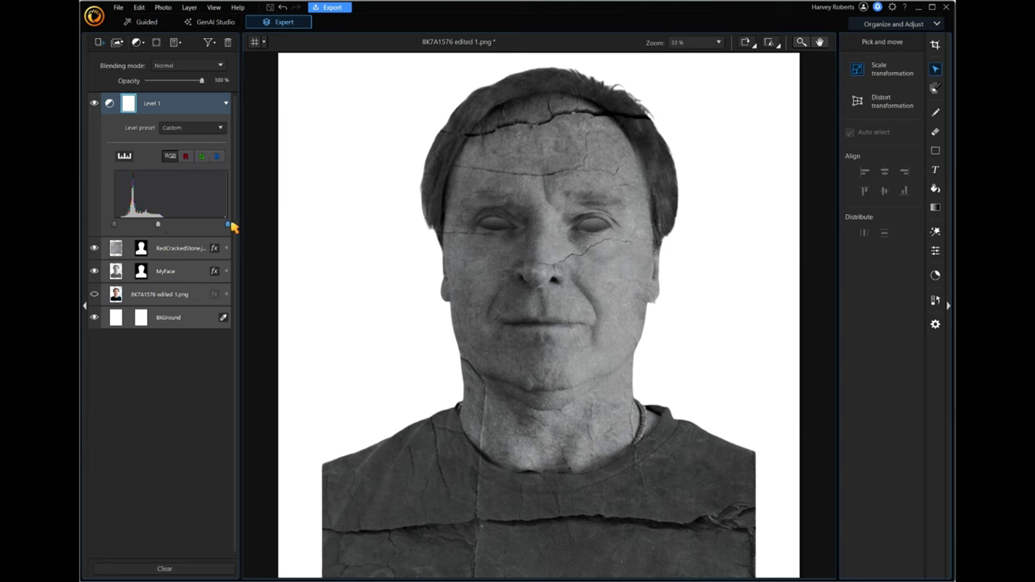
drag(230, 229, 181, 230)
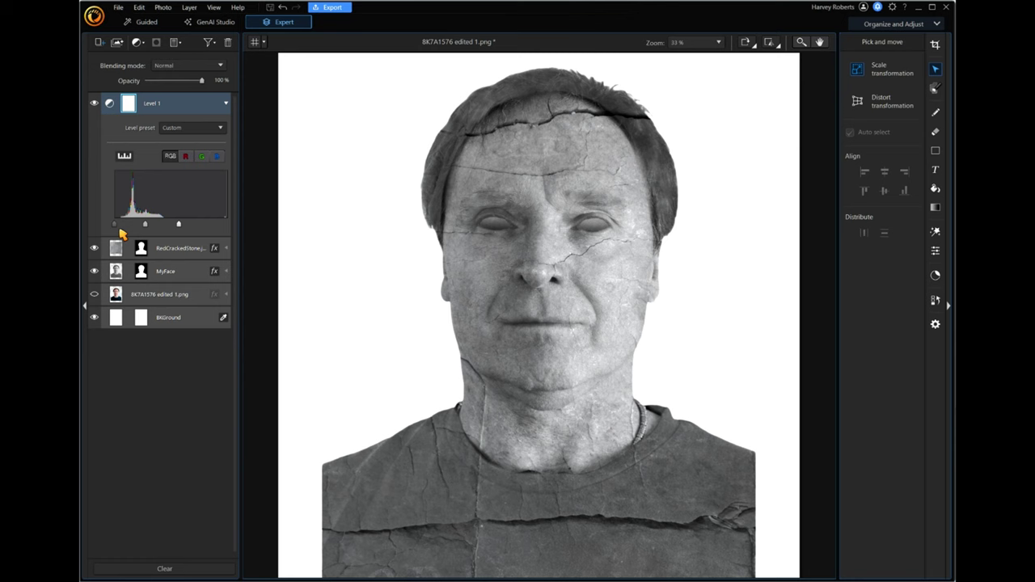
drag(115, 229, 123, 229)
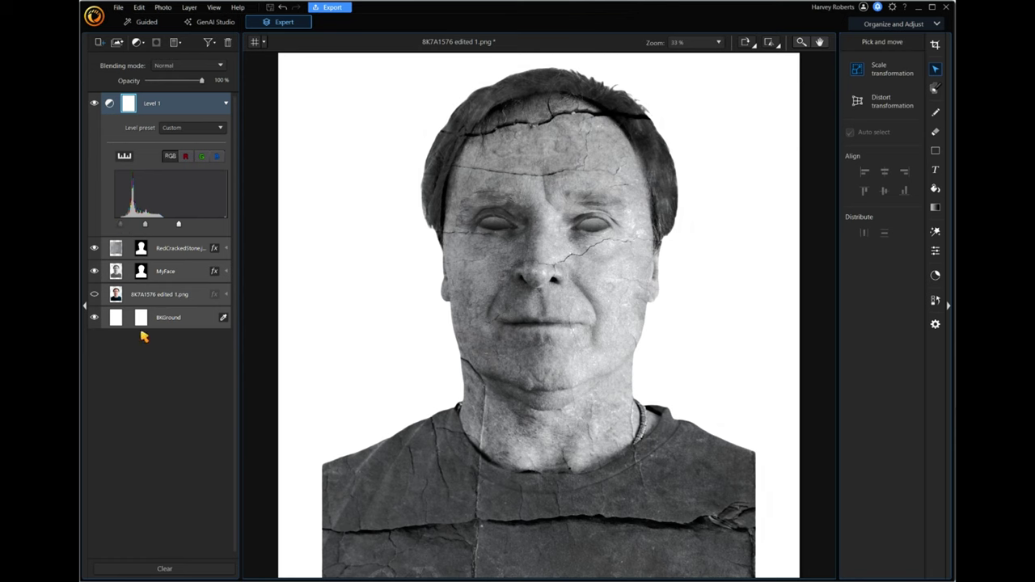
click(228, 106)
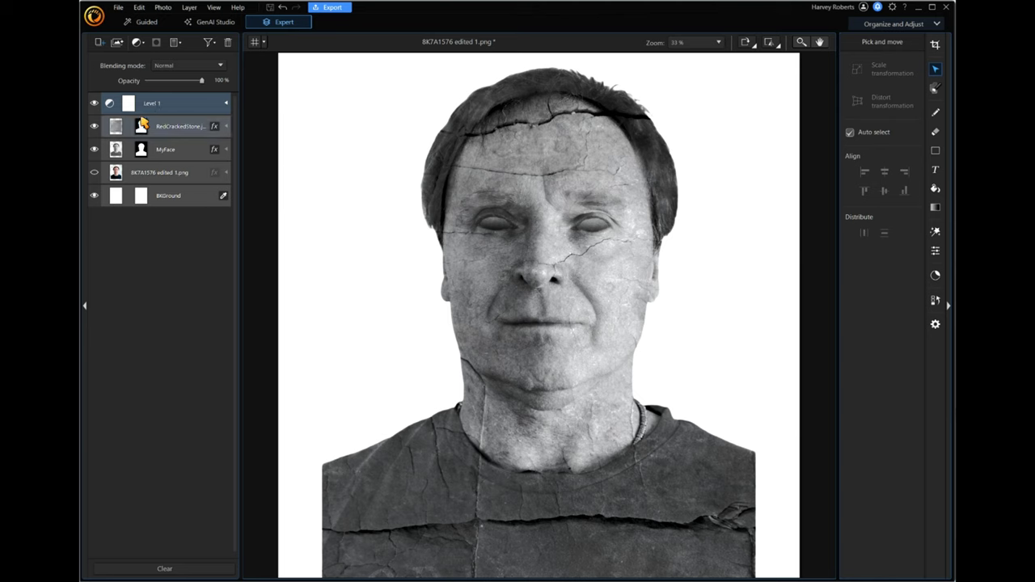
Add WaterDamage.jpg from the library as a new photo layer above the Level adjustment
click(100, 43)
mouse_move(123, 104)
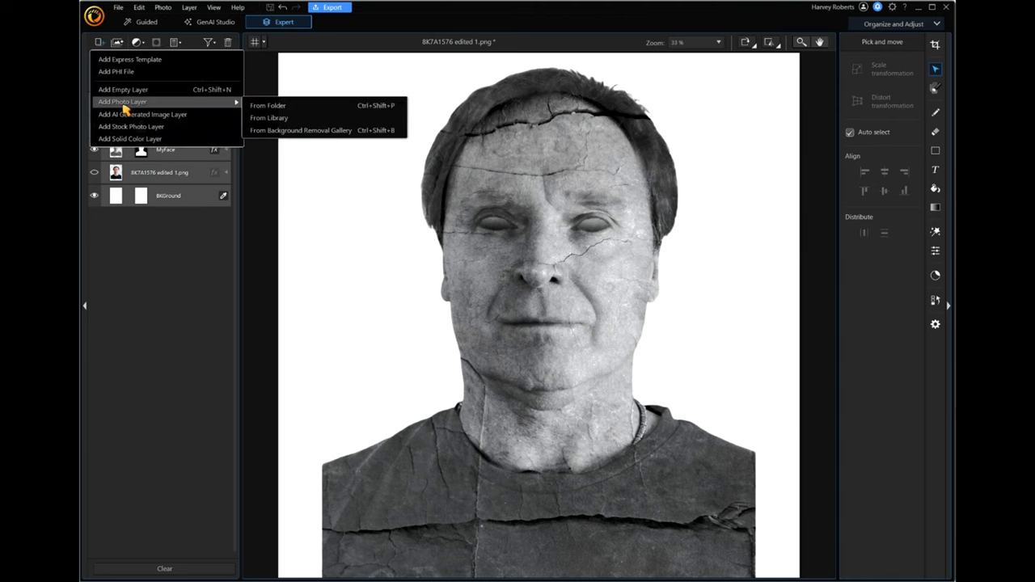
click(270, 119)
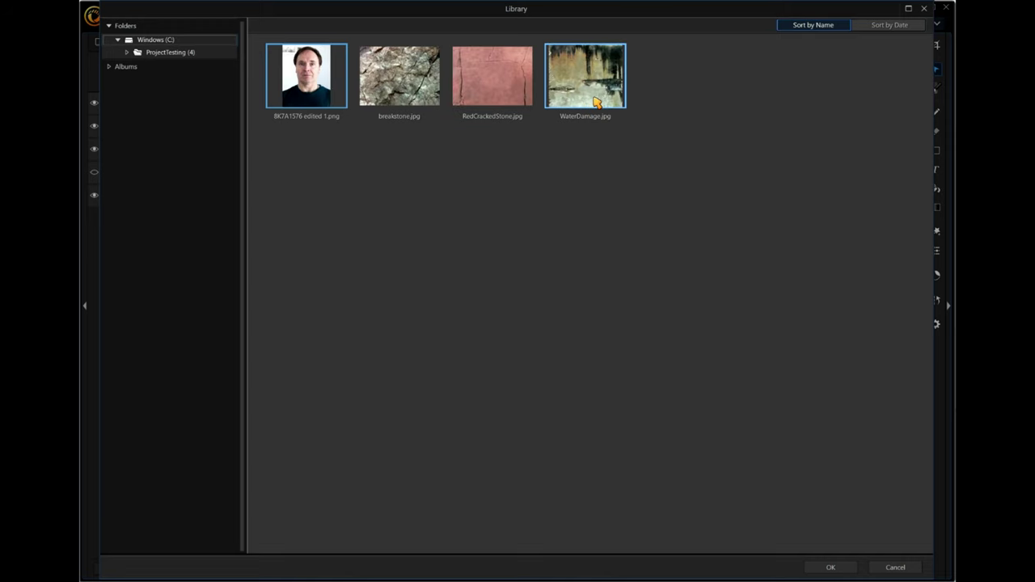
click(587, 79)
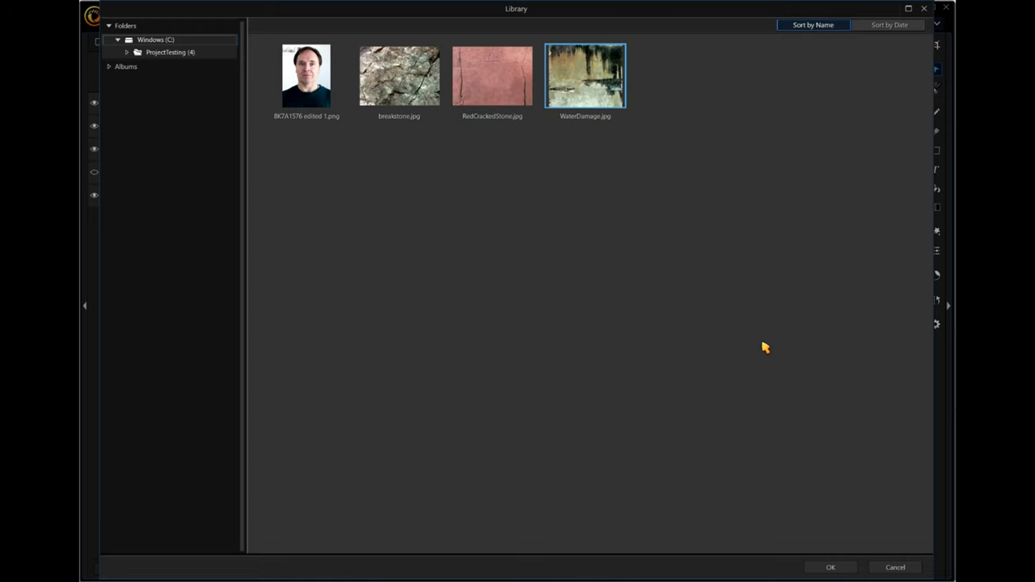
click(831, 569)
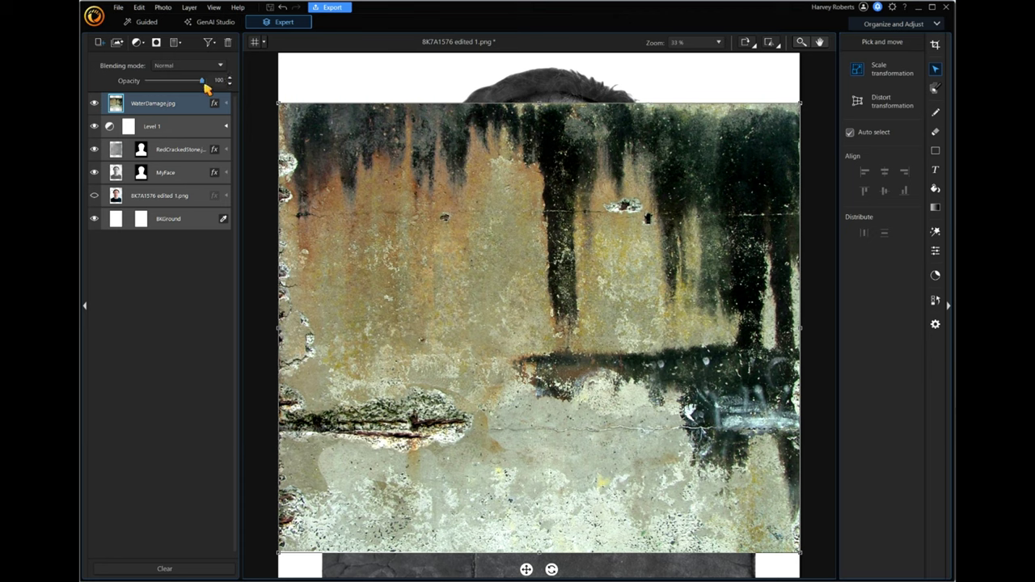
Resize and position the WaterDamage image over the head, using 62% opacity to see the face, and restore its opacity to 100%
drag(201, 81, 184, 82)
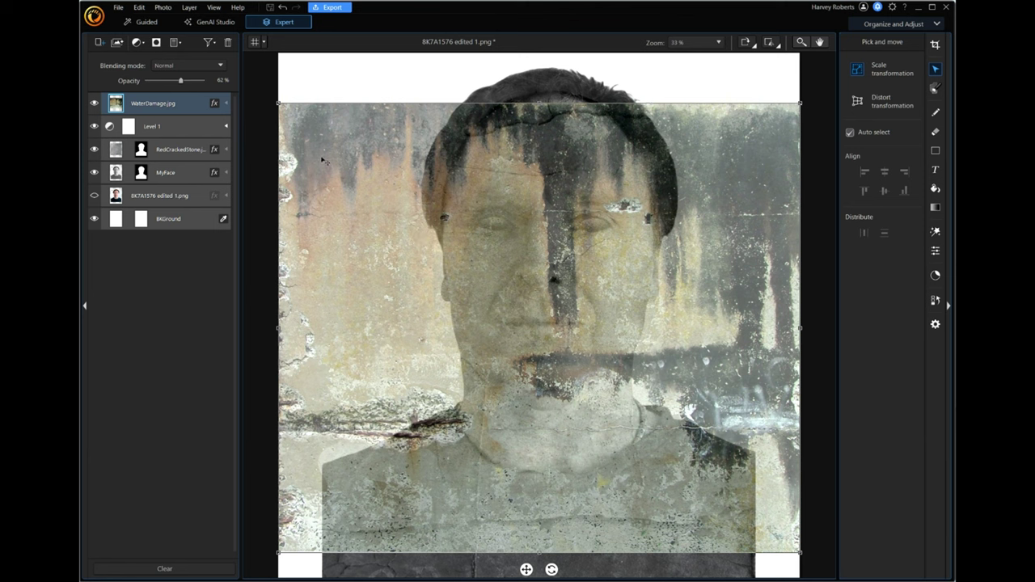
drag(277, 556, 413, 426)
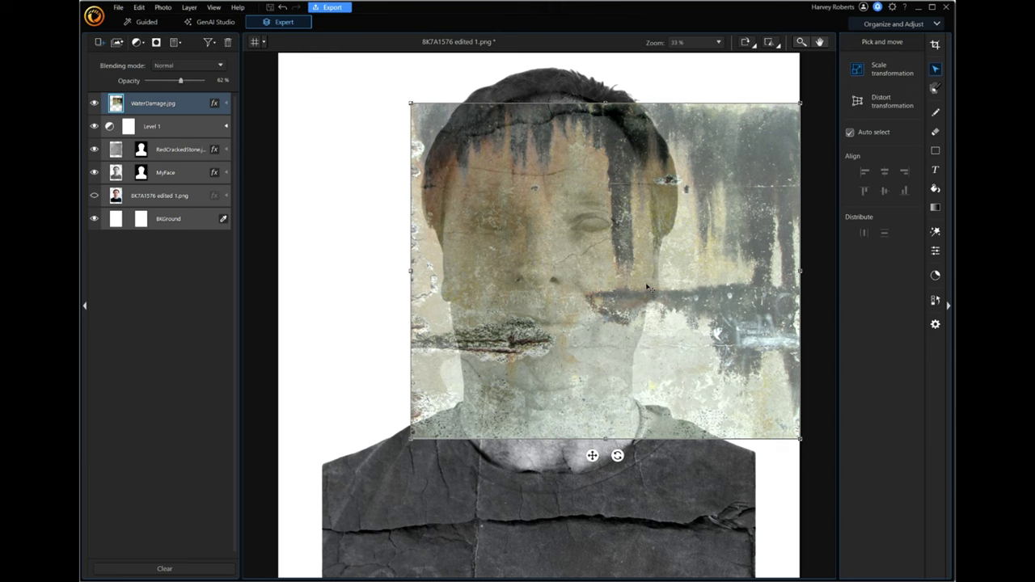
drag(646, 287, 635, 256)
drag(596, 407, 596, 357)
drag(791, 215, 718, 227)
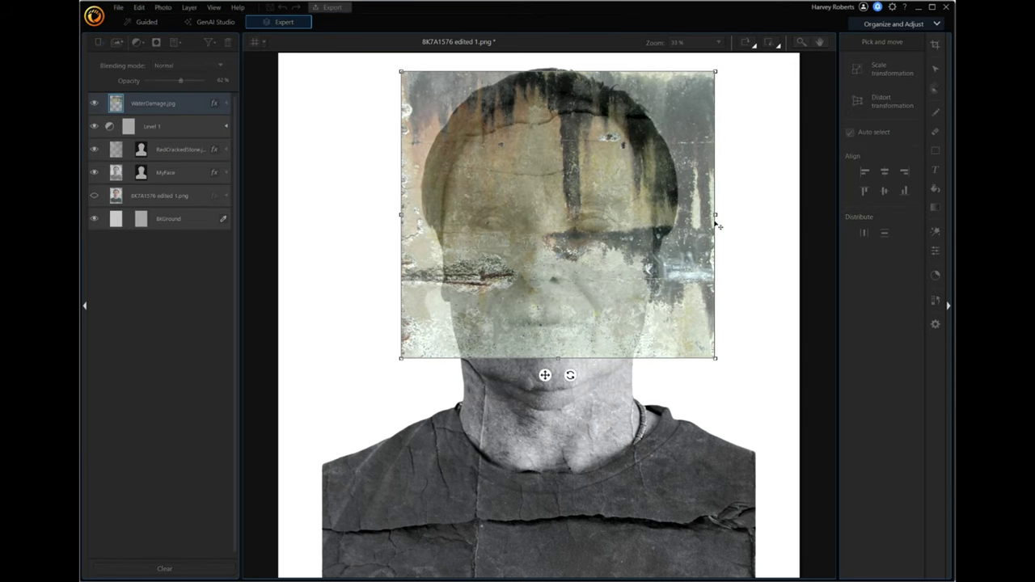
mouse_move(581, 275)
mouse_down()
mouse_move(577, 287)
mouse_move(583, 274)
mouse_up()
drag(560, 71, 560, 70)
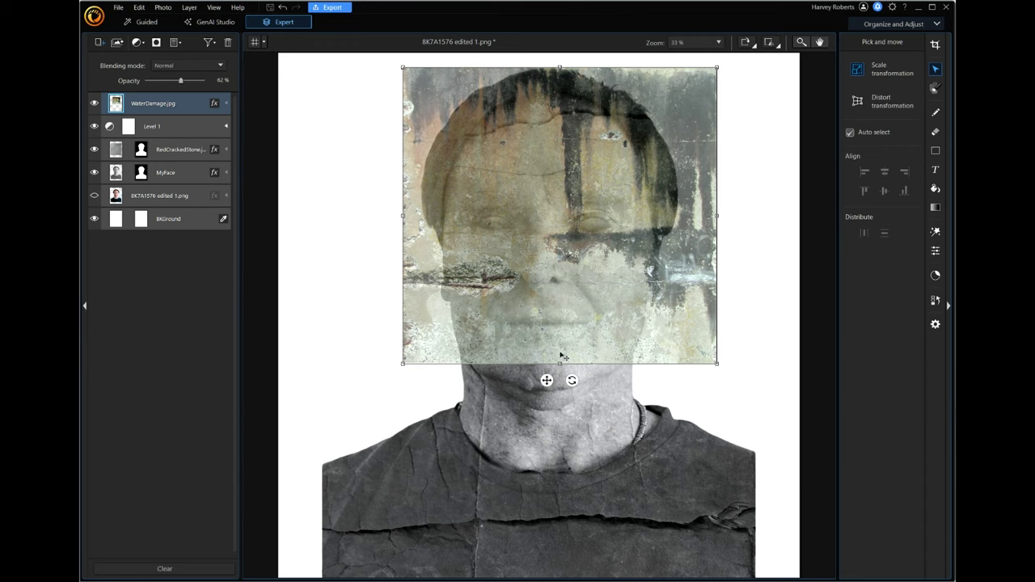
drag(183, 83, 213, 84)
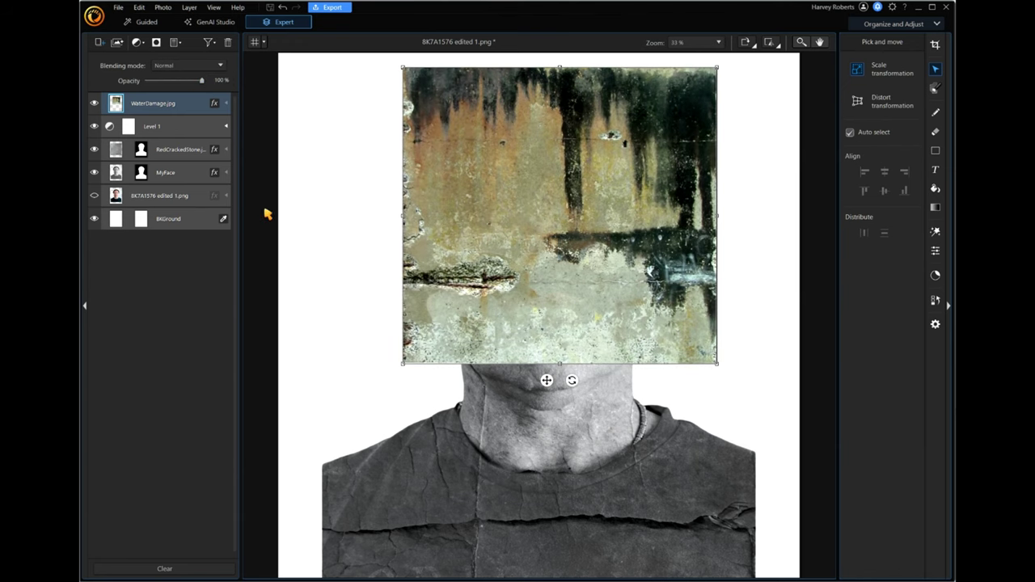
Select the masked area of the MyFace layer and use it to create a layer mask on the WaterDamage layer
right_click(143, 175)
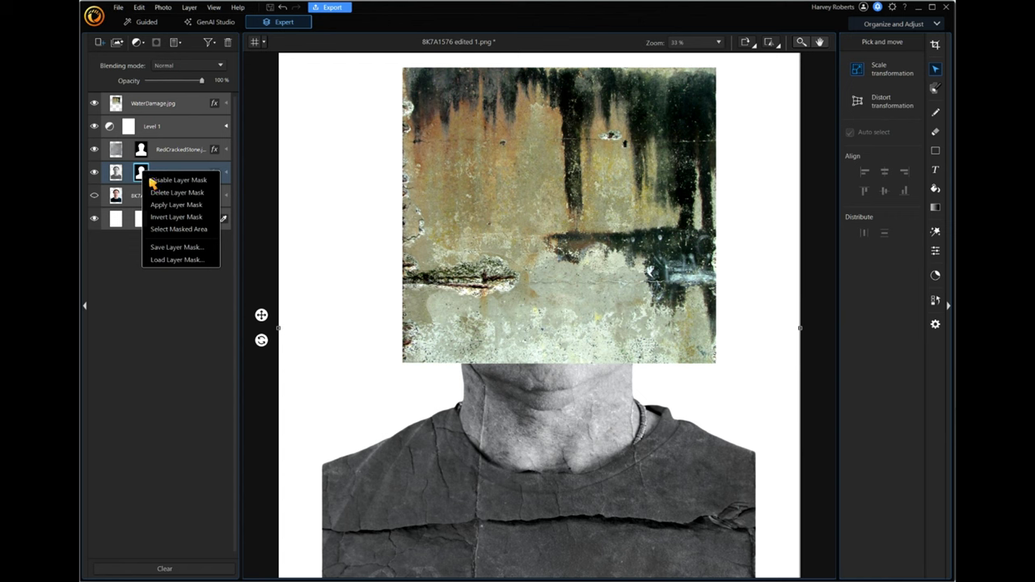
click(180, 231)
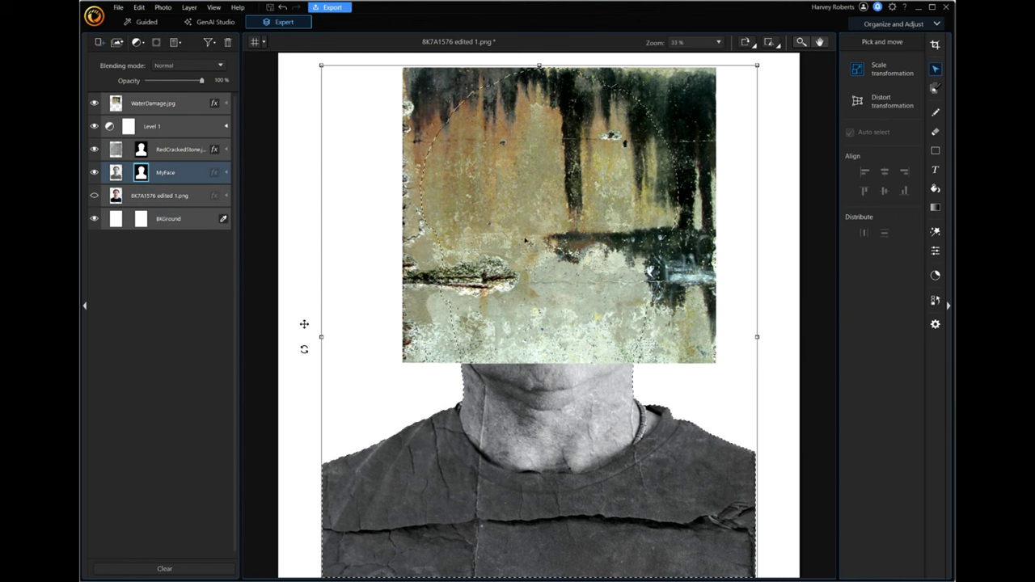
click(118, 104)
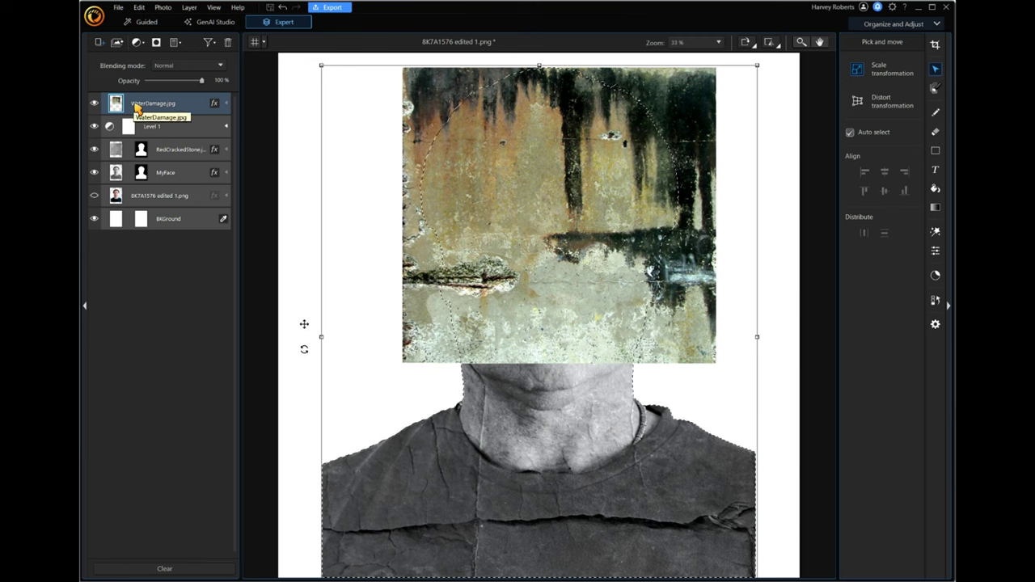
click(156, 43)
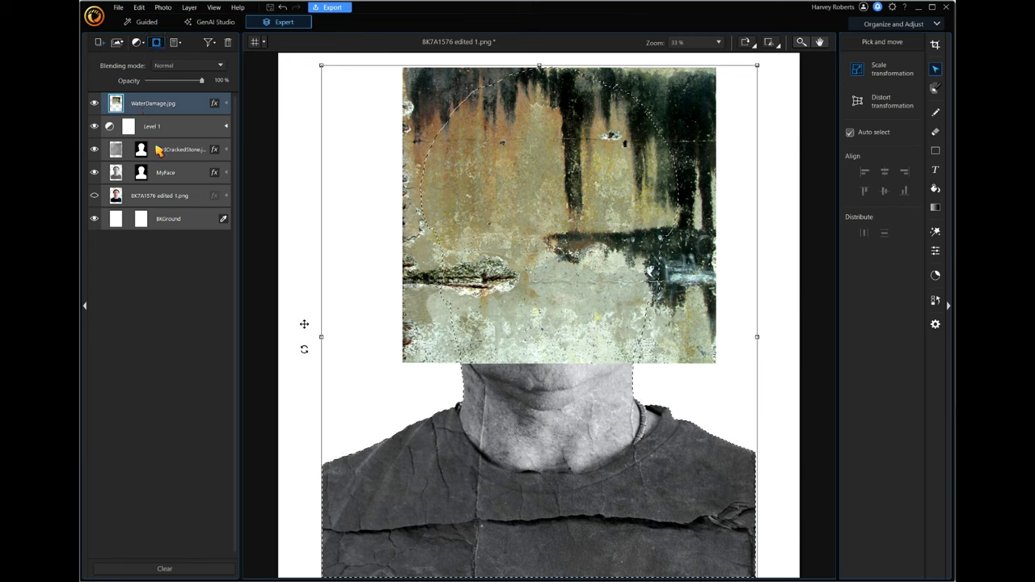
Set the blending mode of the WaterDamage image to Multiply
click(116, 103)
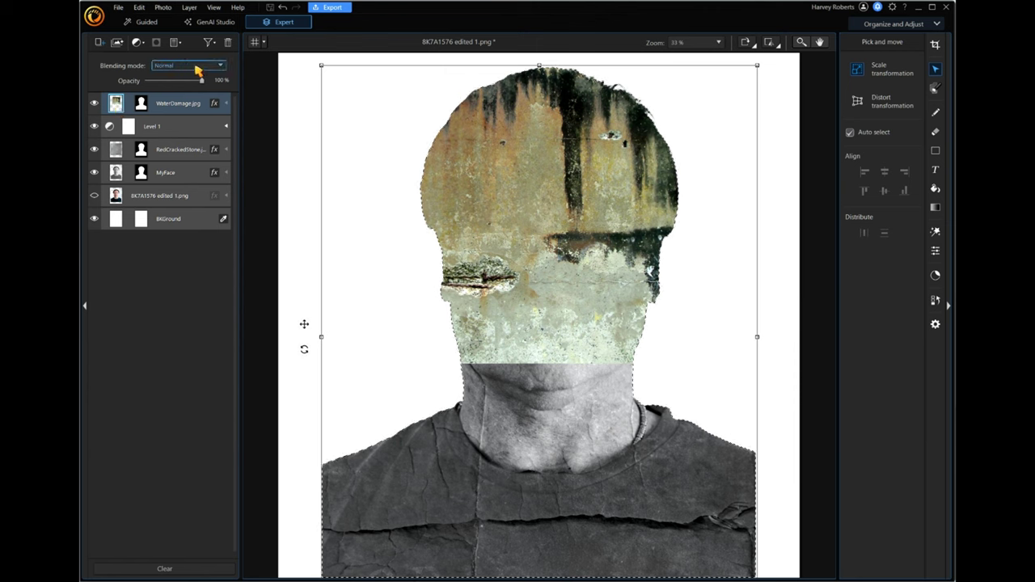
click(223, 71)
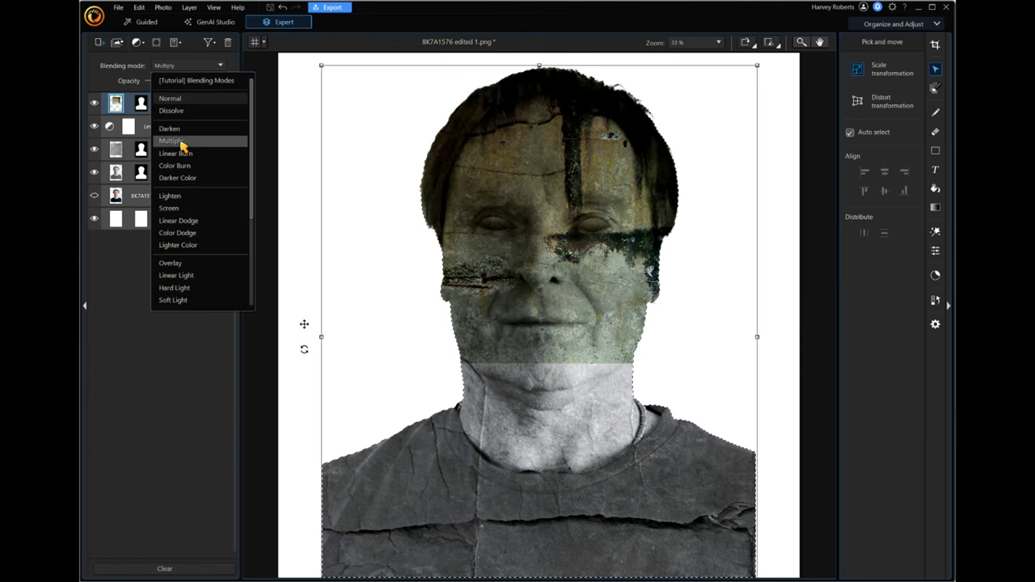
click(183, 143)
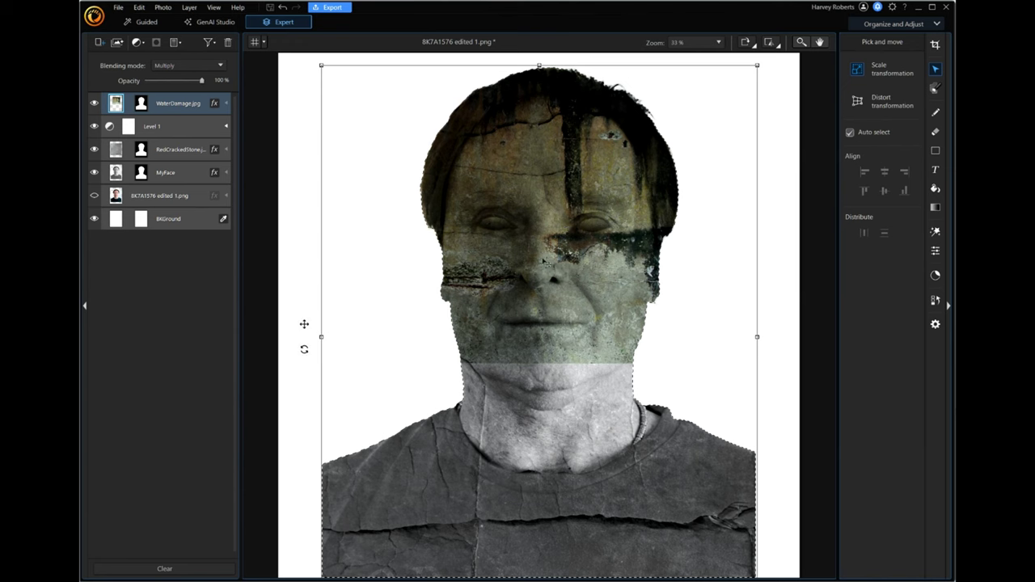
Adjust the WaterDamage layer with exposure 0.41 and brightness 37 to lighten the texture
right_click(117, 105)
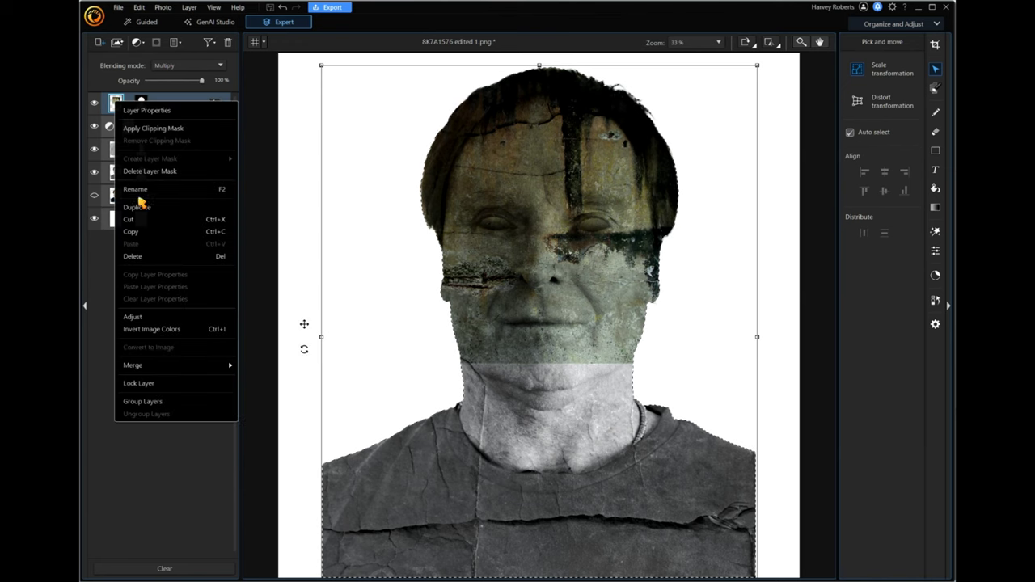
click(133, 319)
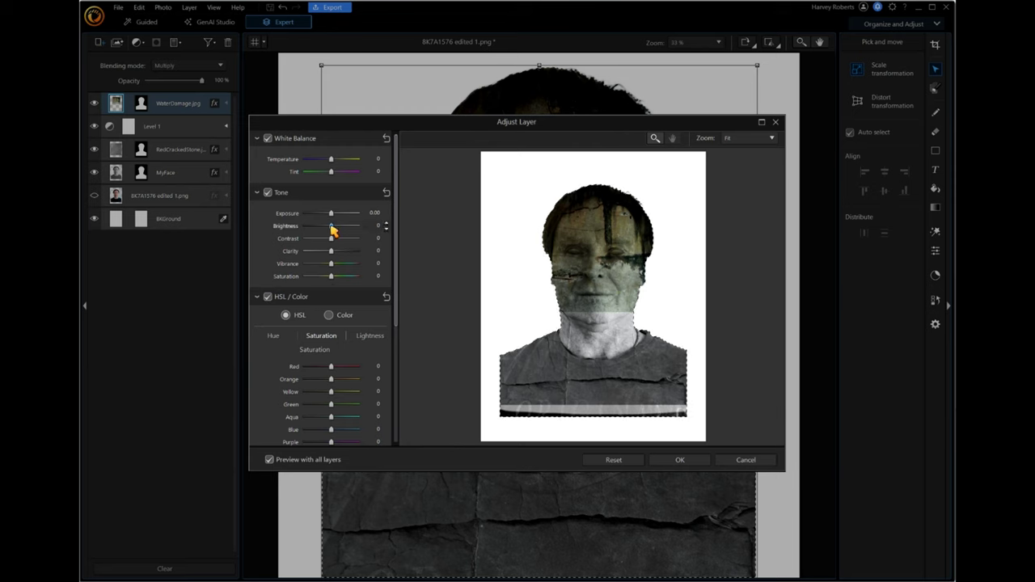
mouse_move(331, 226)
mouse_down()
mouse_move(344, 227)
mouse_move(334, 212)
mouse_up()
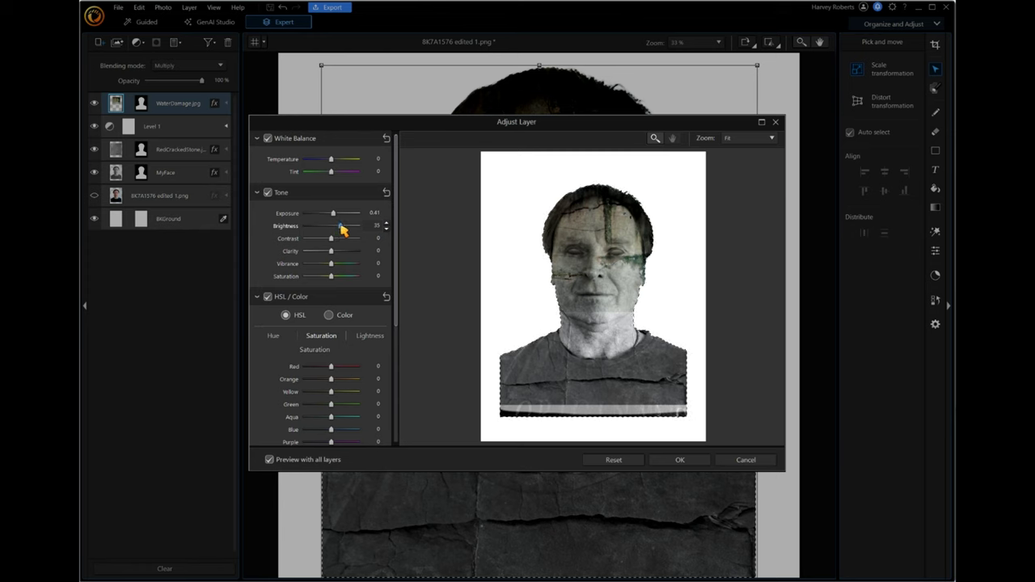
drag(341, 227, 343, 226)
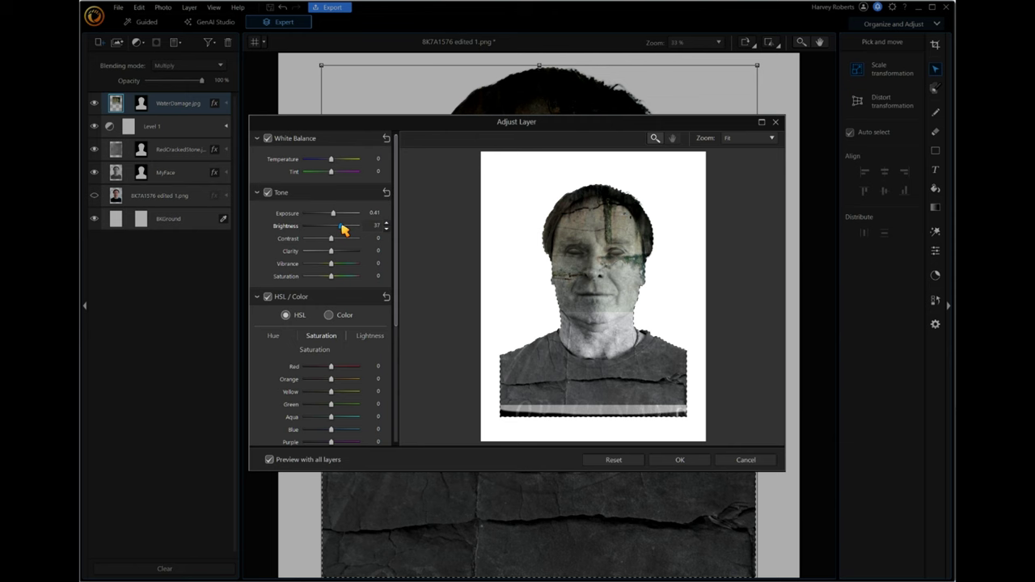
click(680, 460)
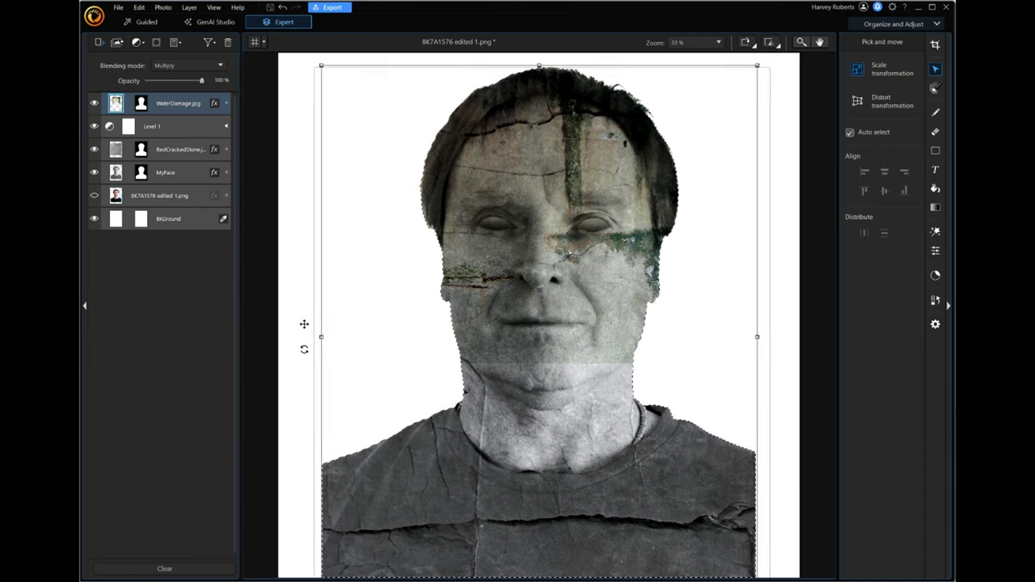
Activate the brush on the WaterDamage layer mask, set its opacity to 13%, and clear the selection
click(142, 104)
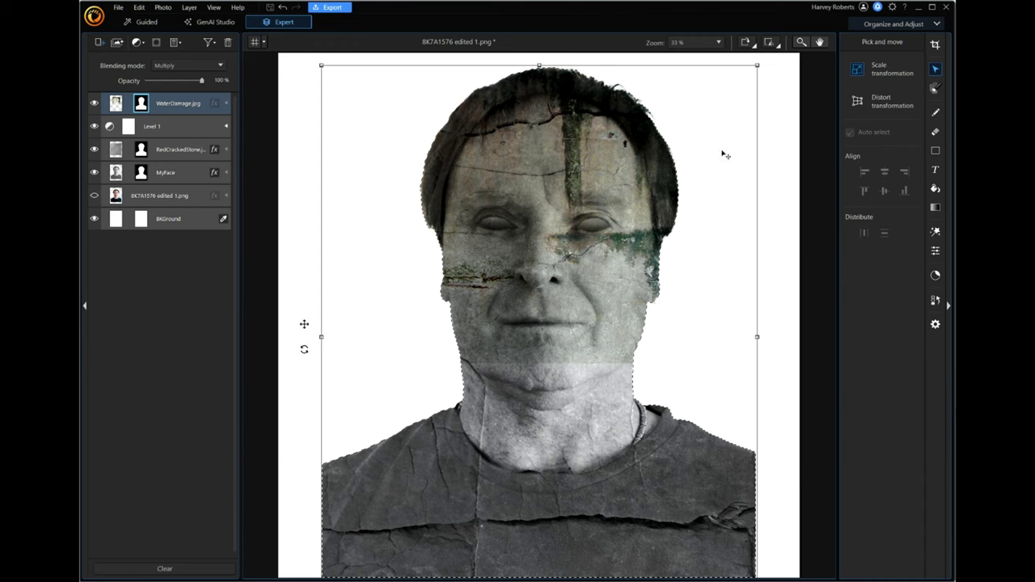
click(937, 114)
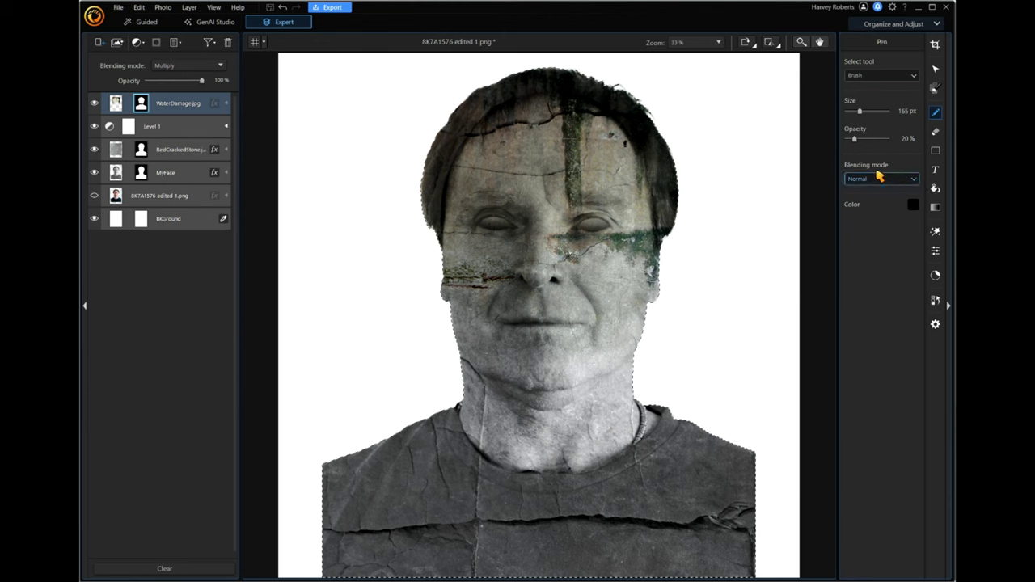
drag(856, 143, 852, 143)
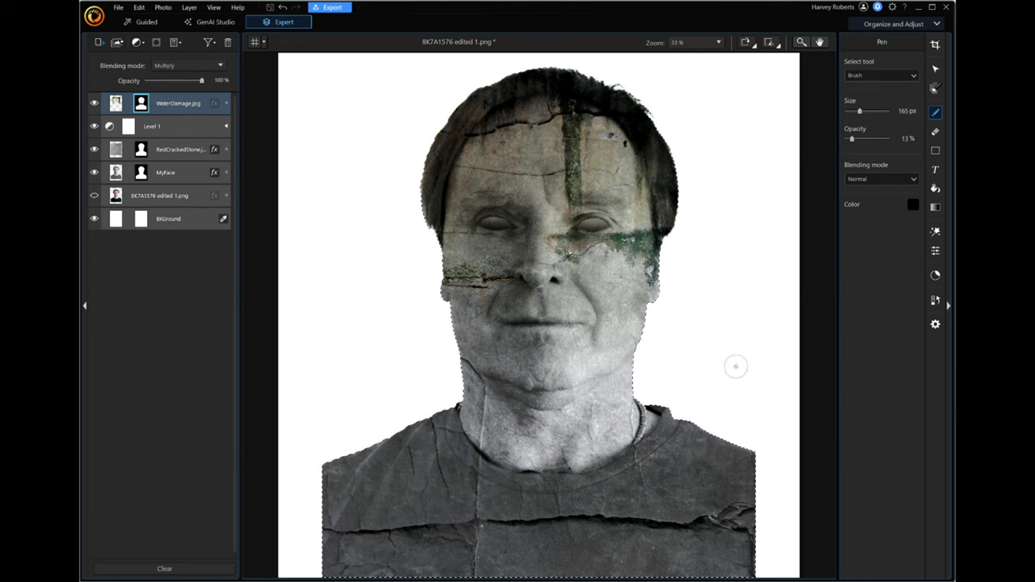
key(ctrl+d)
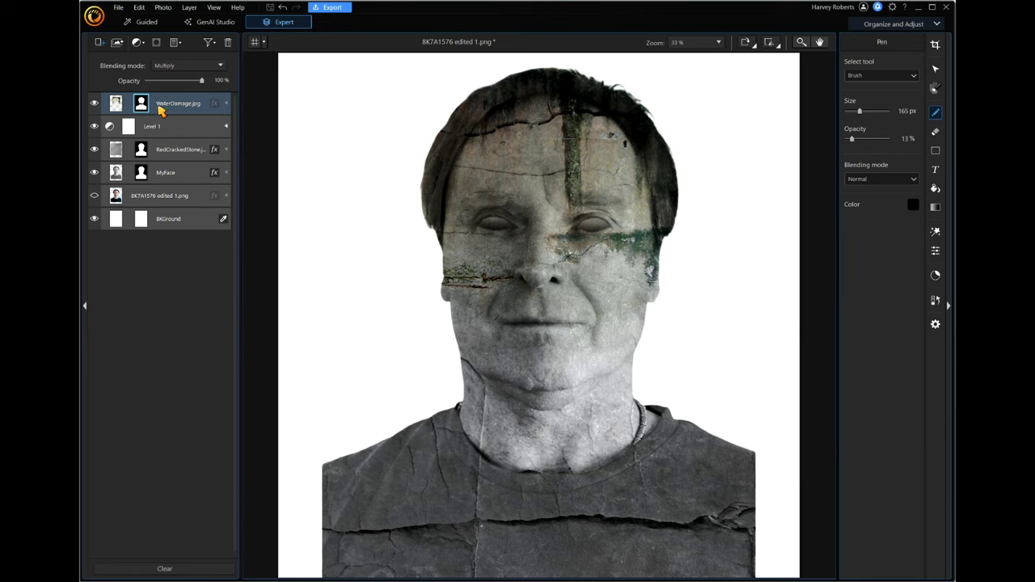
Add an empty layer above WaterDamage and rename it Shadow
click(100, 44)
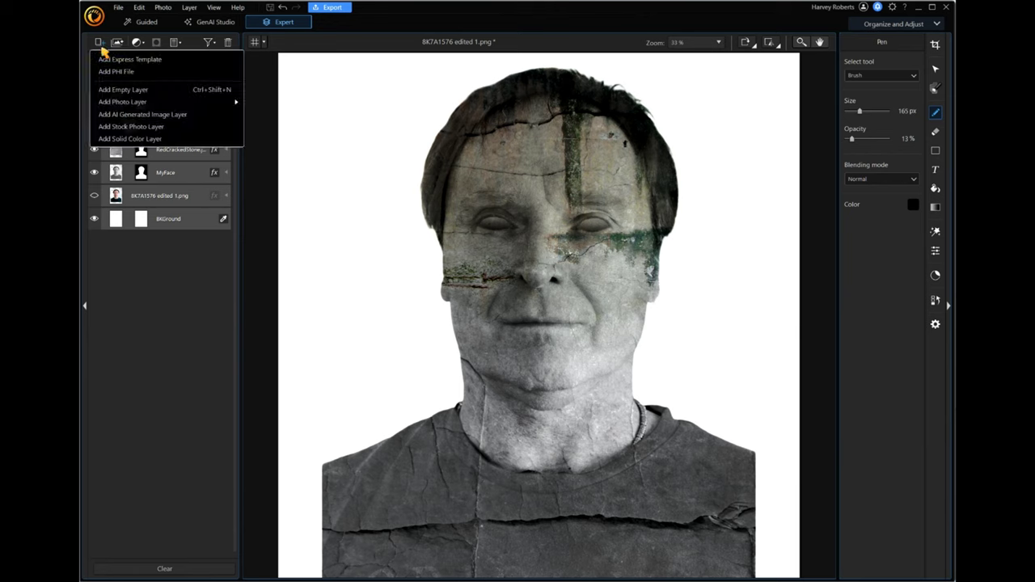
click(112, 95)
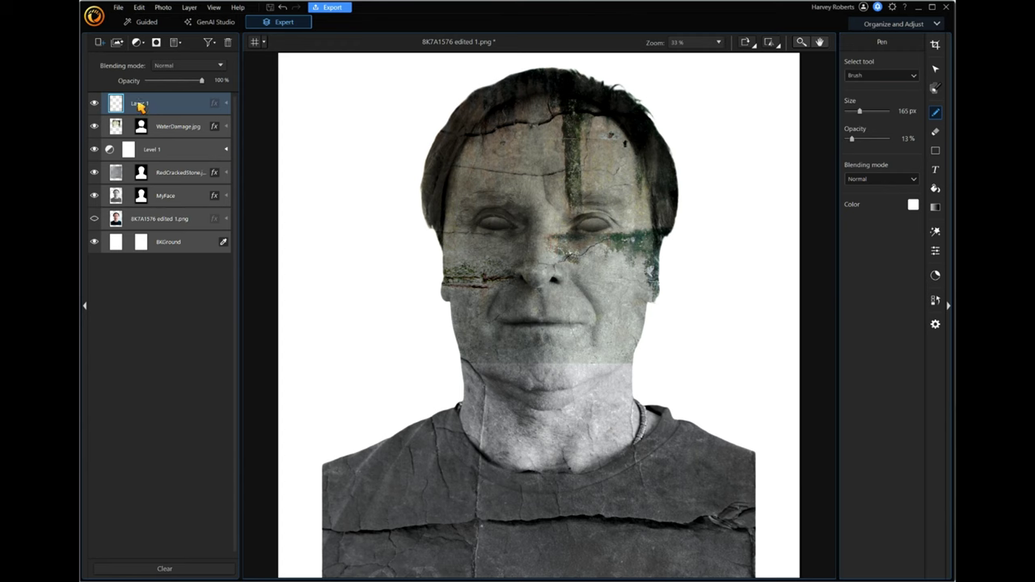
double_click(140, 103)
text(S)
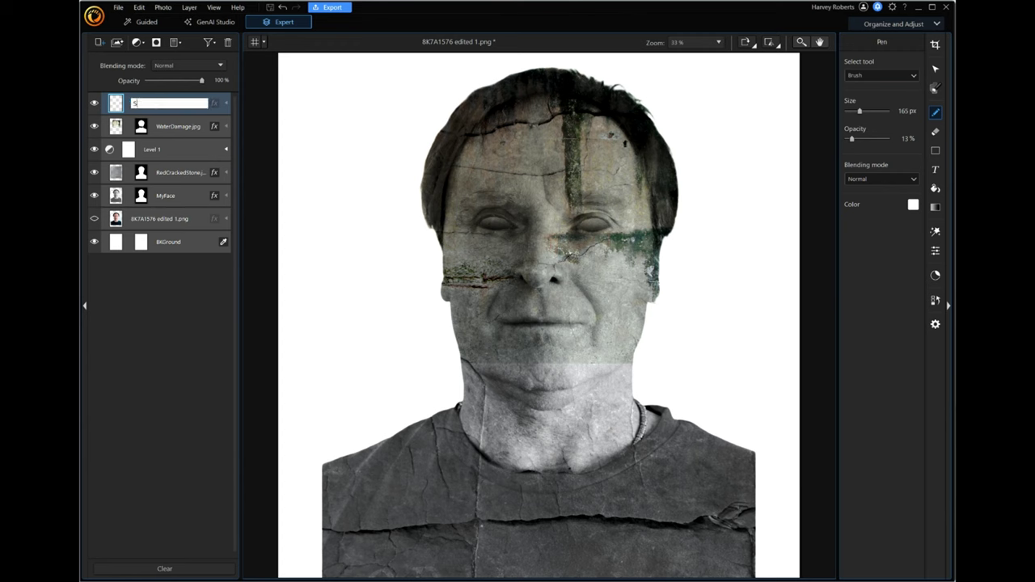
text(hadow)
key(Return)
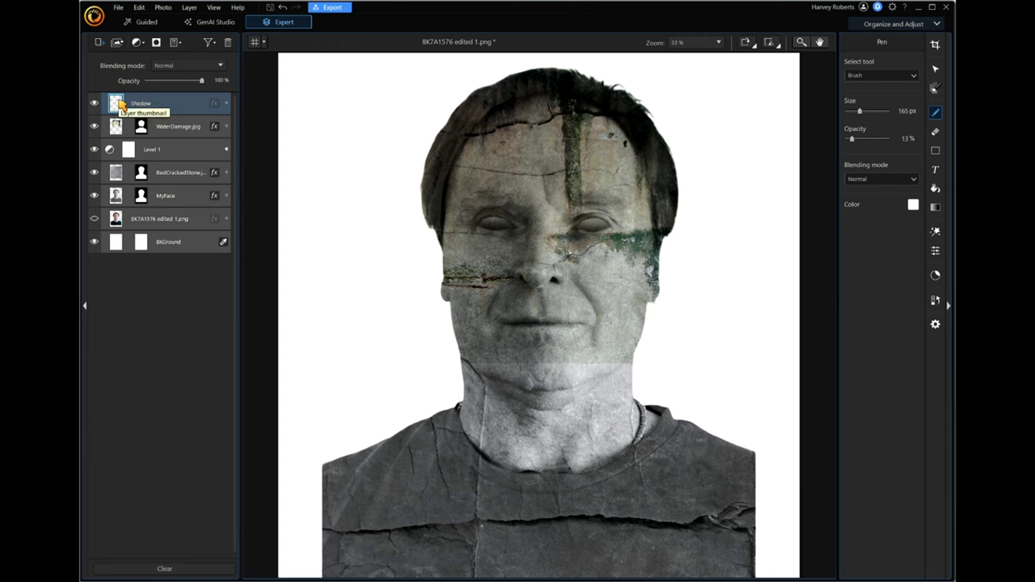
Select the masked area of the MyFace layer and make the Shadow layer active
right_click(143, 198)
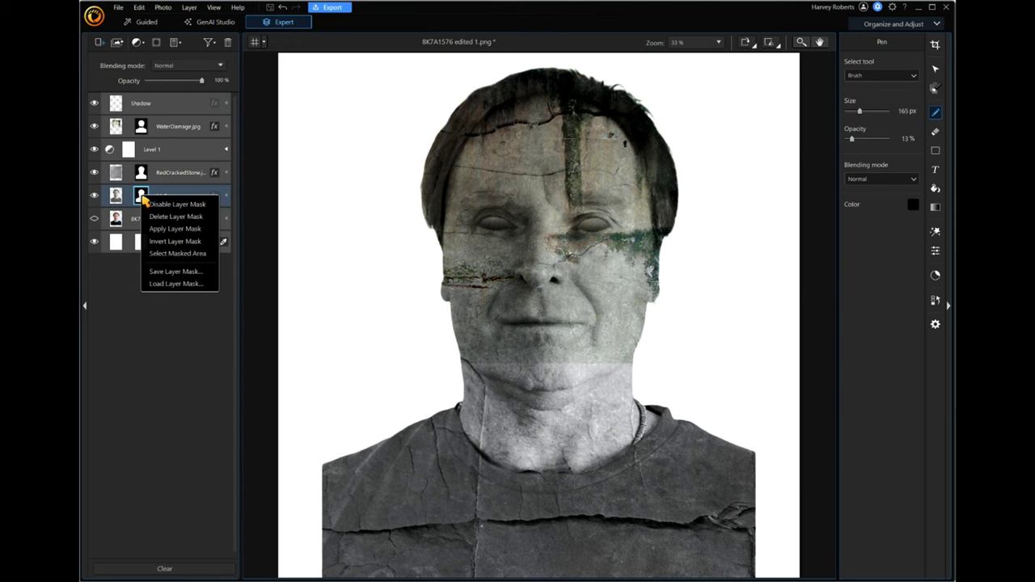
click(185, 253)
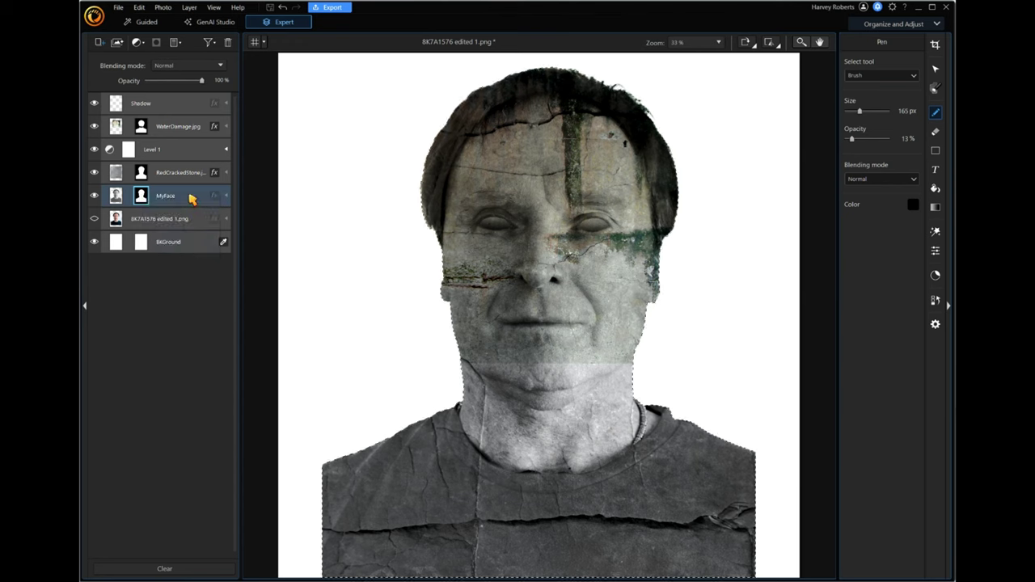
click(136, 106)
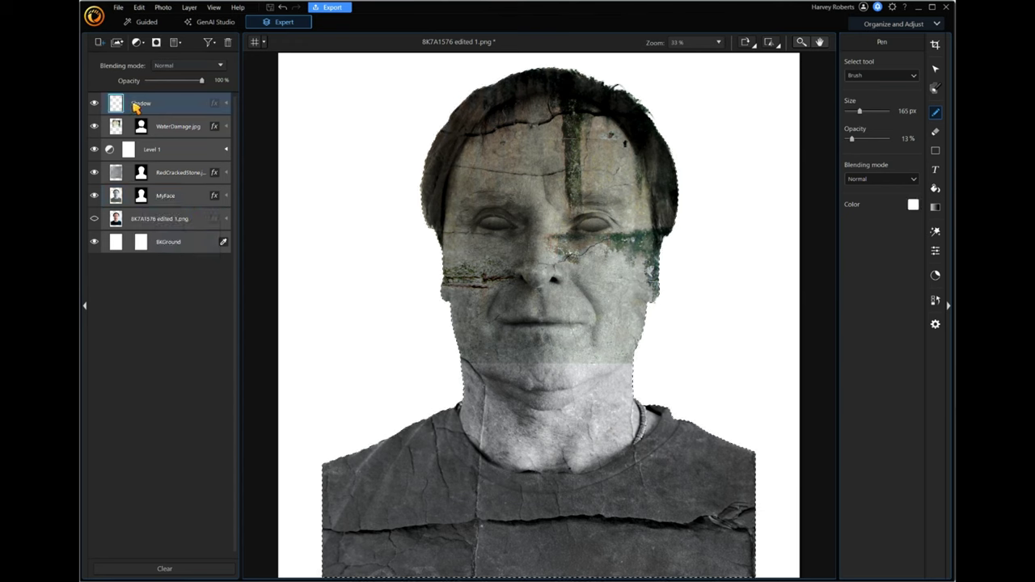
Set the brush for the Shadow layer to black, 263 px and 25% opacity, and undo the last stroke
click(937, 114)
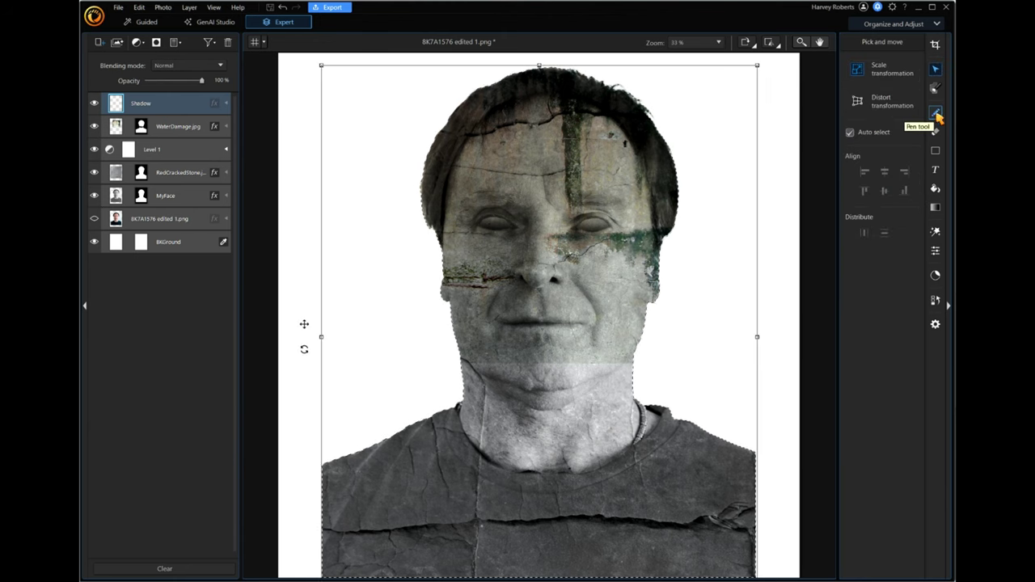
click(937, 114)
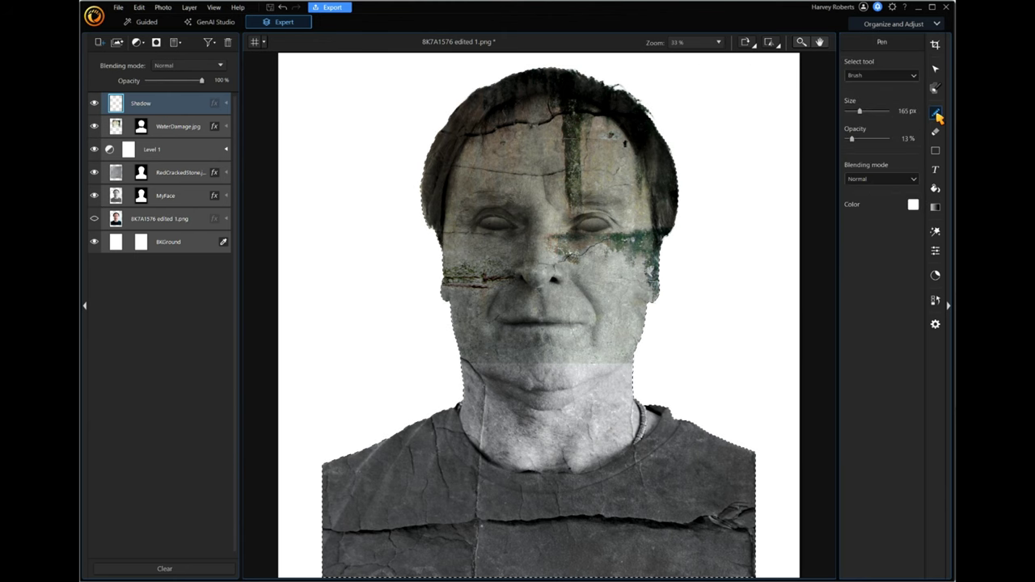
click(913, 206)
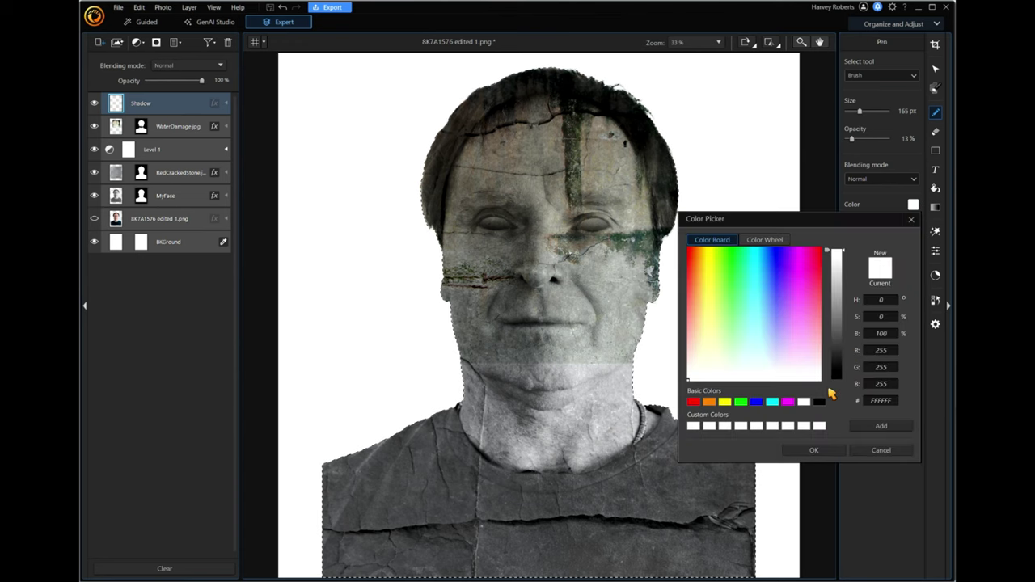
click(820, 402)
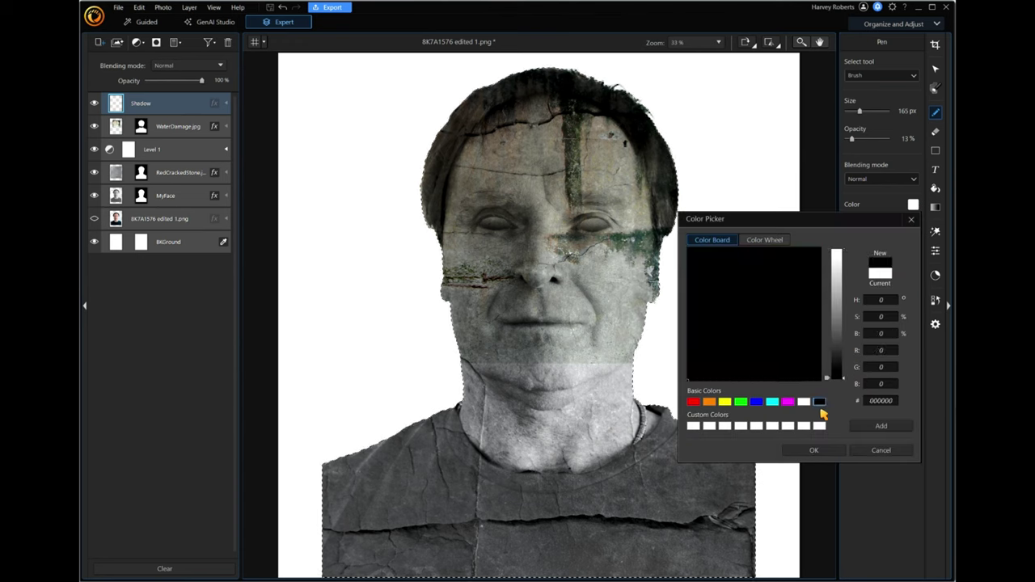
click(814, 451)
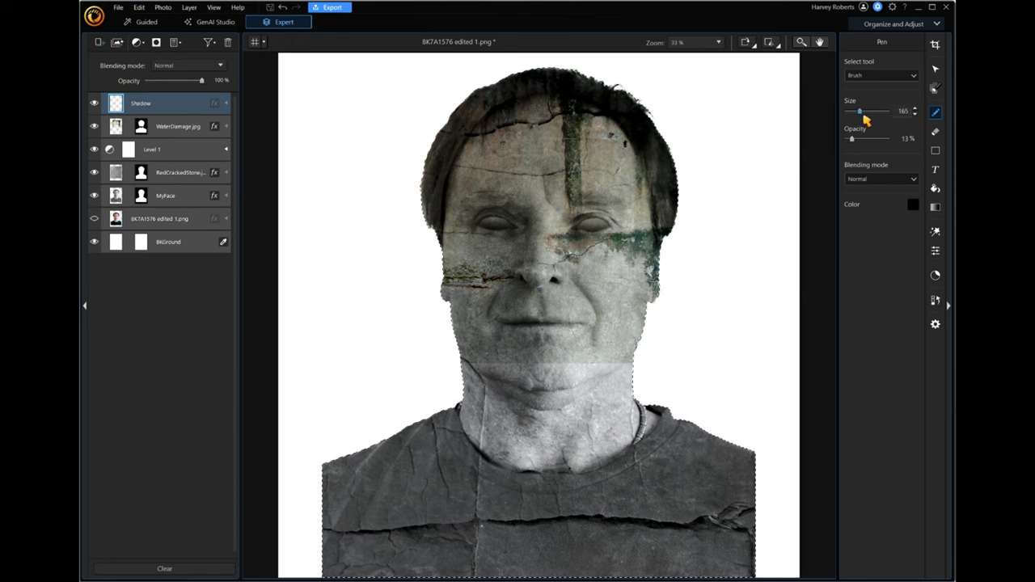
mouse_move(858, 110)
mouse_down()
mouse_move(866, 110)
mouse_move(859, 144)
mouse_up()
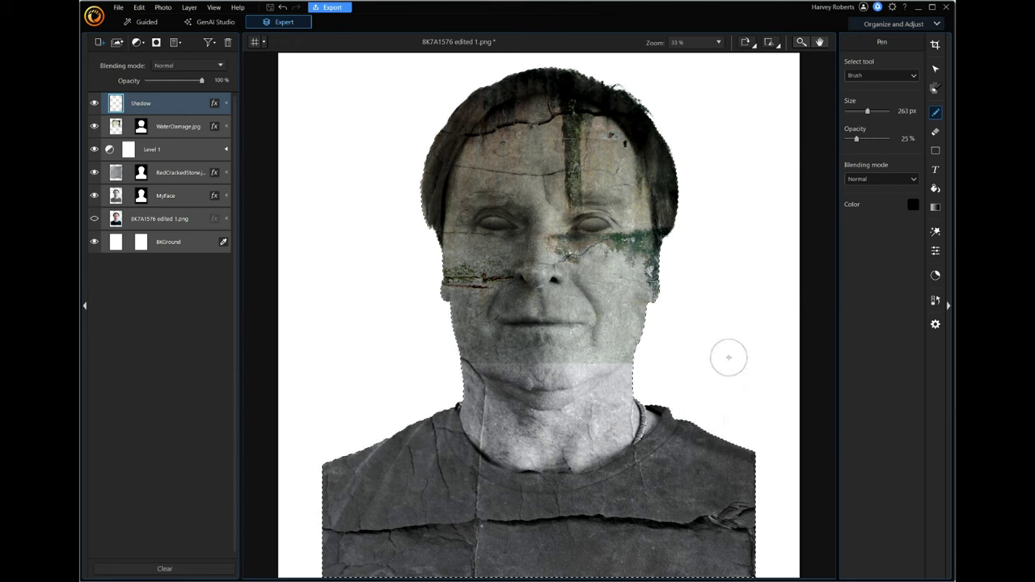
key(ctrl+z)
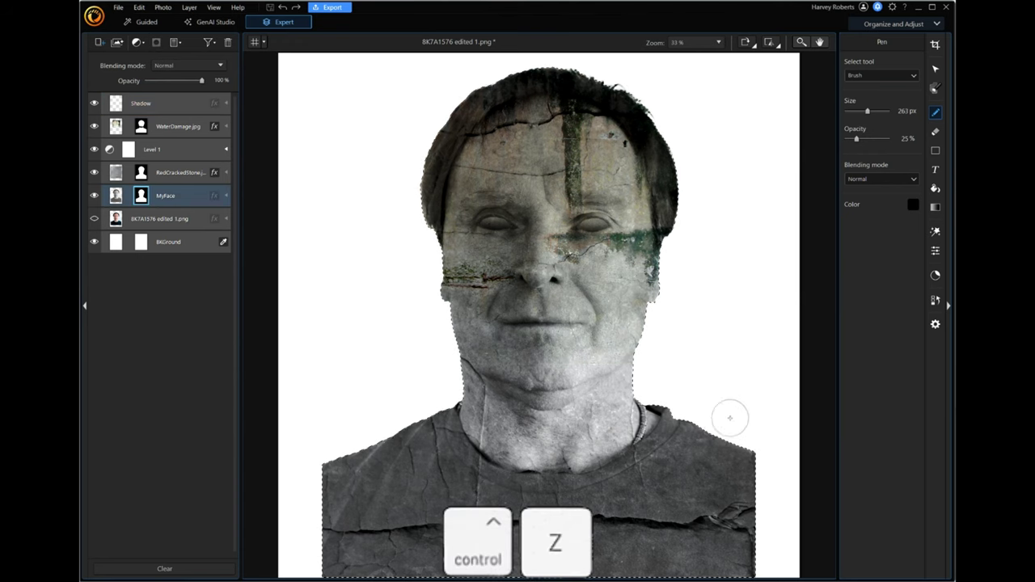
On the Shadow layer, paint black shadows along the edges of the selected figure with brush opacity 30%, and clear the selection
click(131, 106)
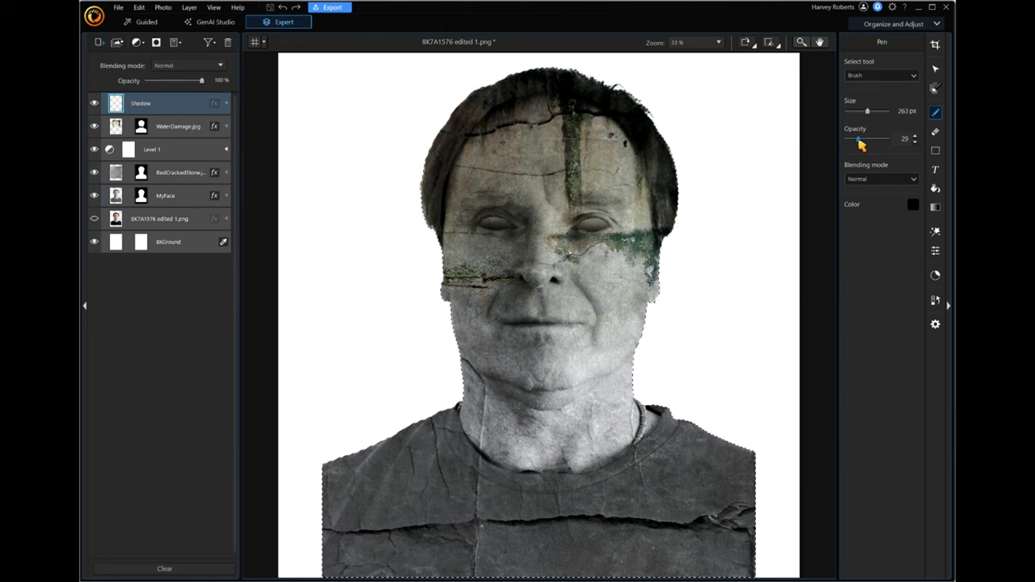
click(859, 139)
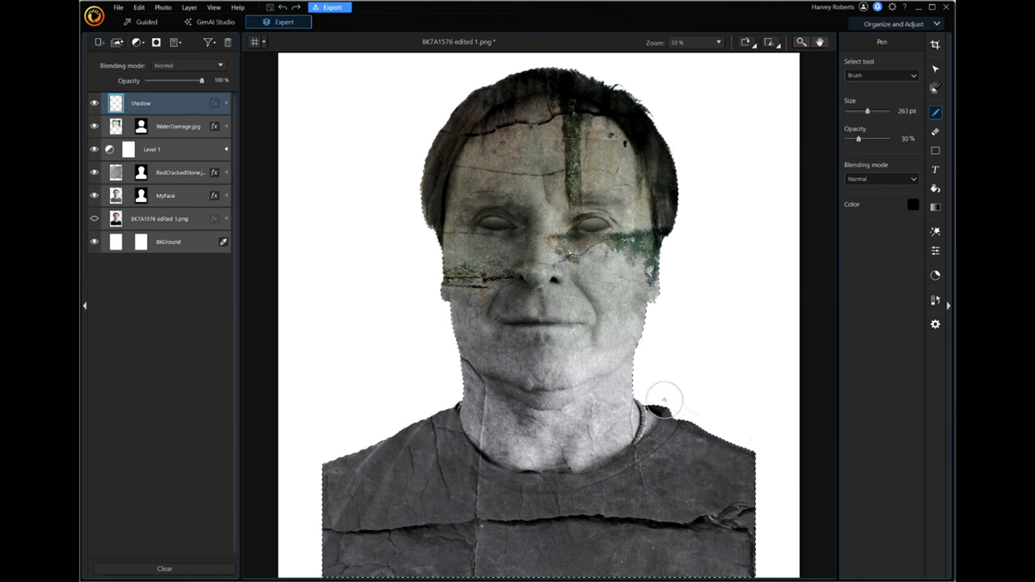
drag(780, 445, 770, 446)
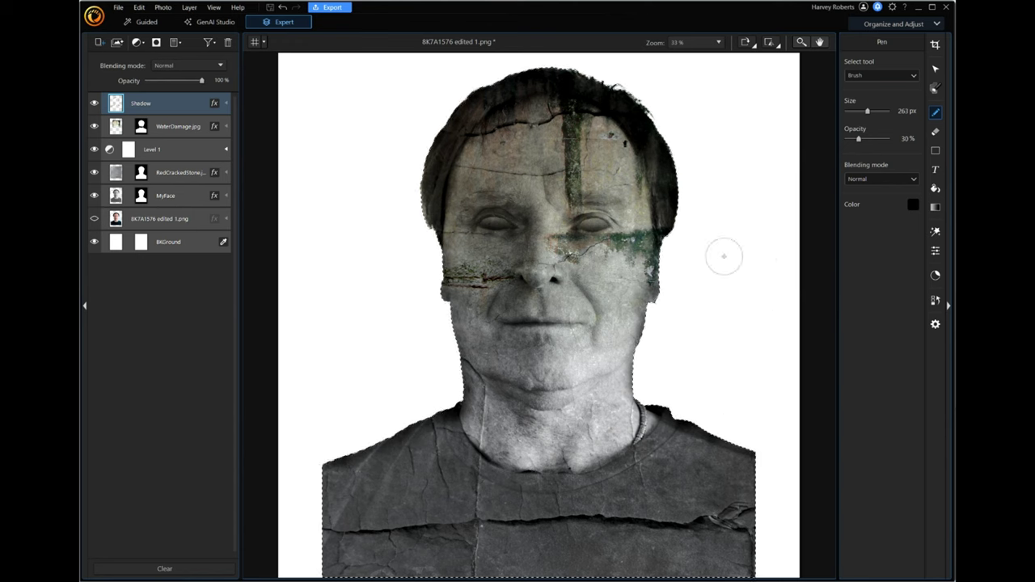
key(ctrl+d)
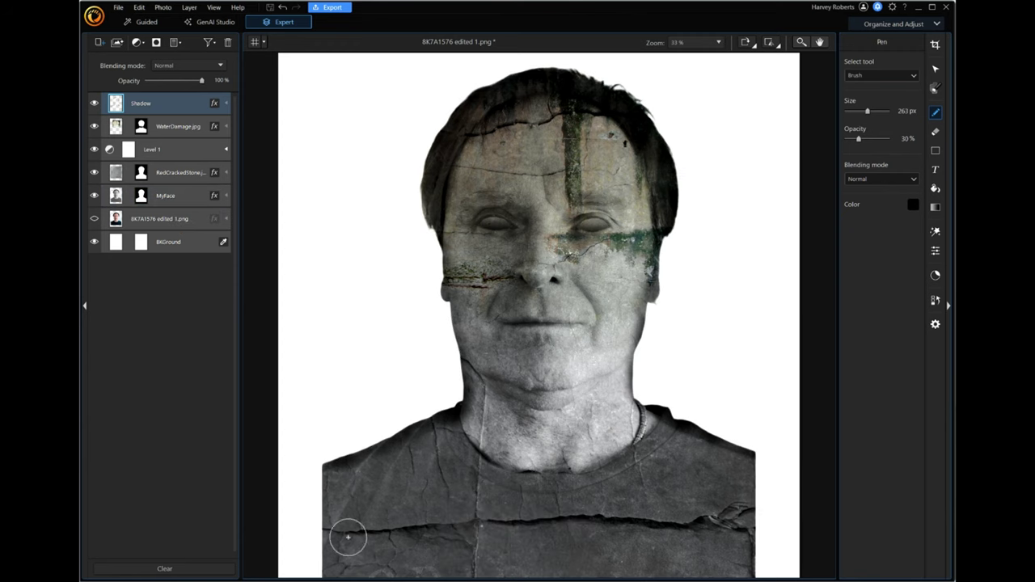
Lasso the lower chest along the horizontal crack, enclosing everything beneath it including the pale strip at the cutout's bottom edge
click(803, 46)
right_click(550, 319)
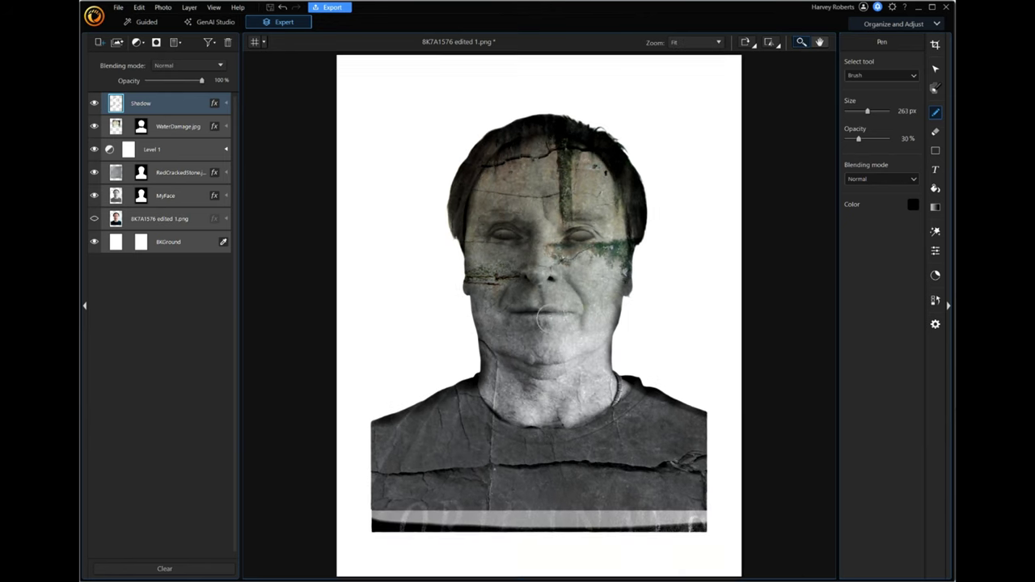
click(802, 43)
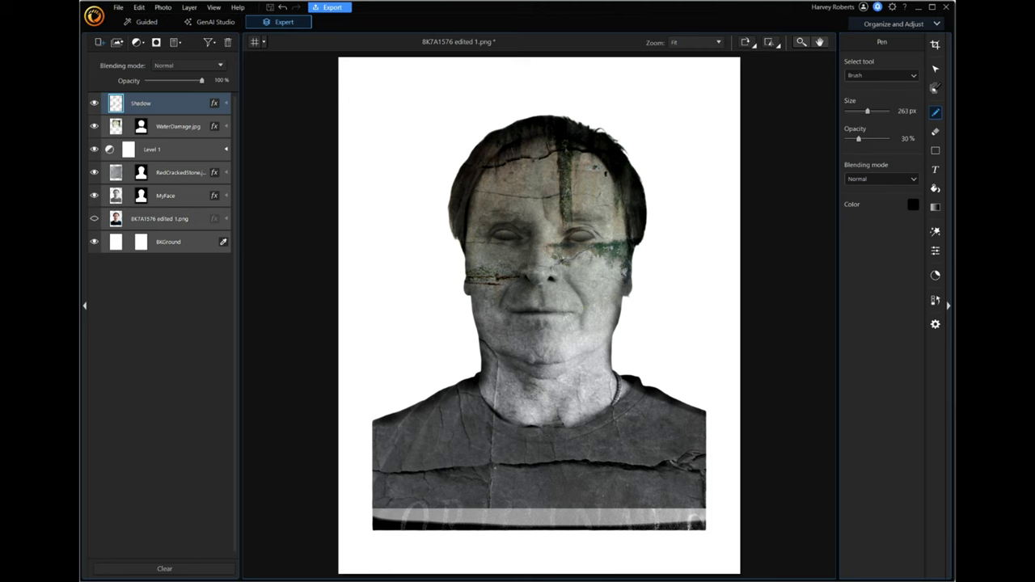
click(936, 89)
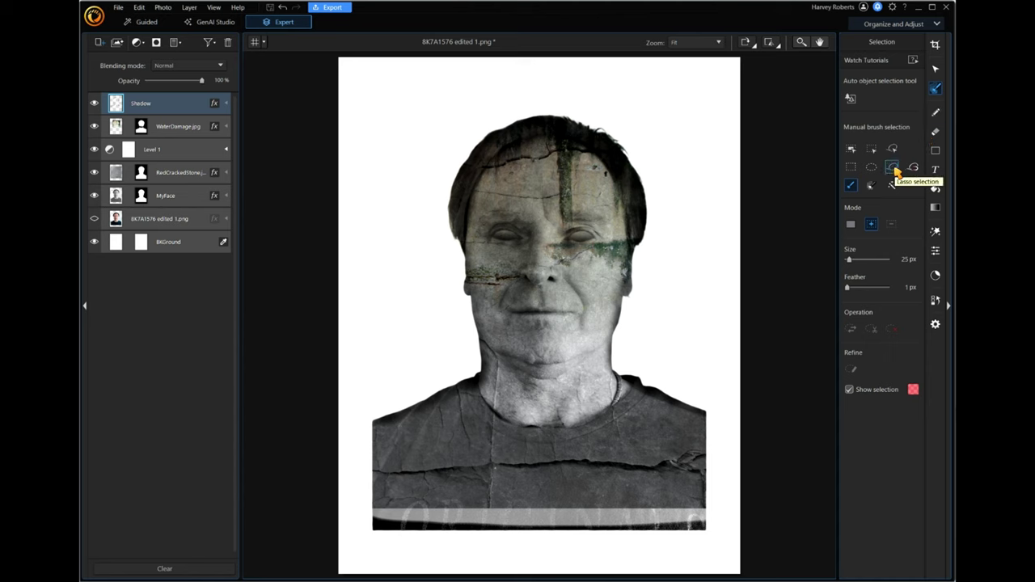
click(896, 170)
click(893, 167)
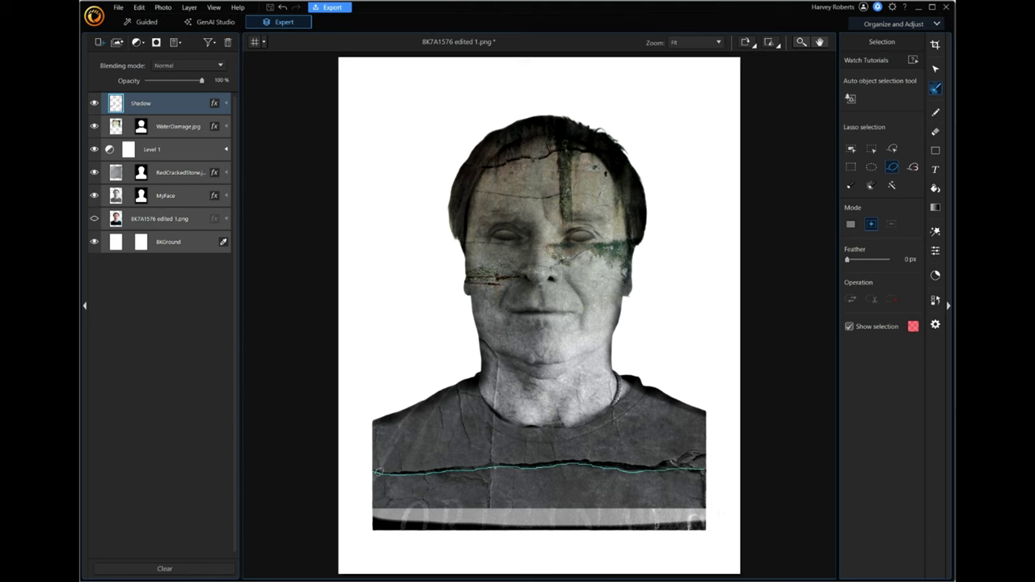
click(382, 469)
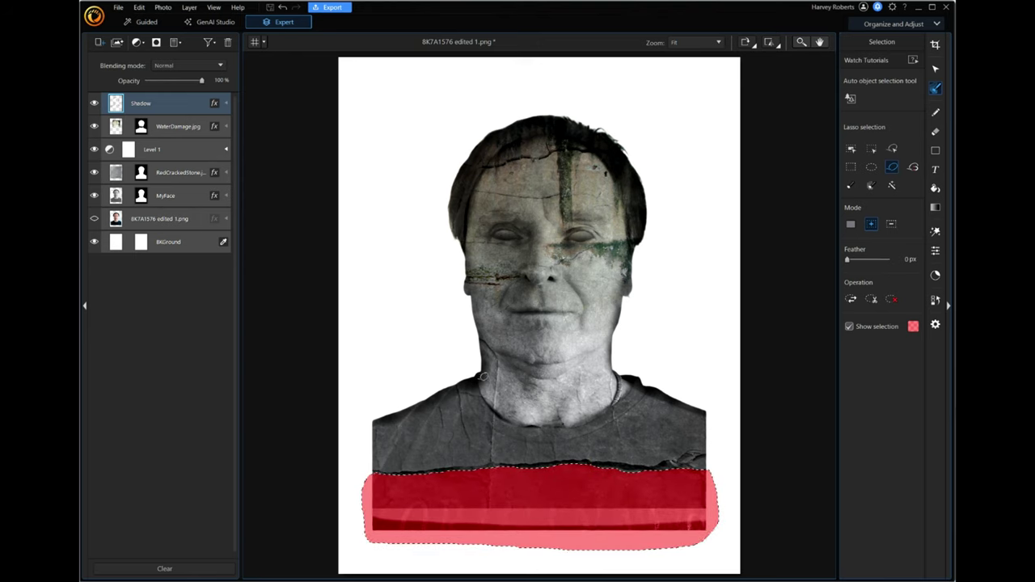
Add breakstone.jpg from the library as a photo layer above Shadow
click(101, 43)
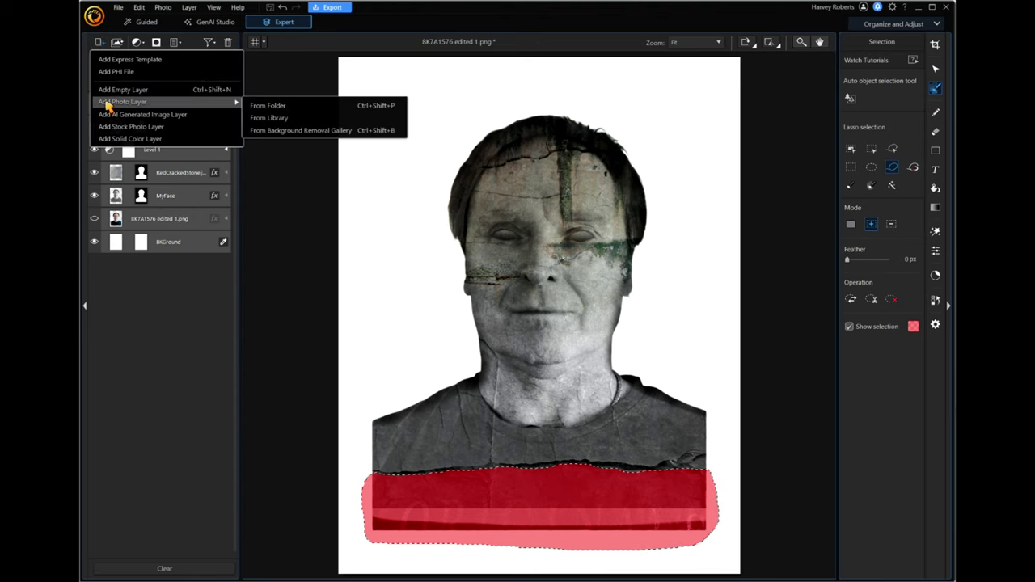
mouse_move(234, 109)
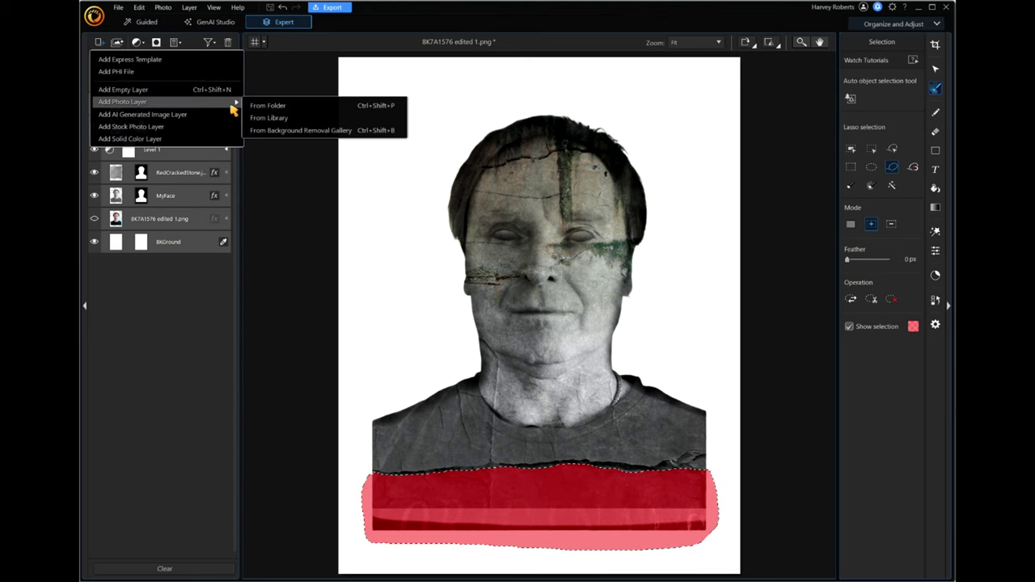
click(275, 119)
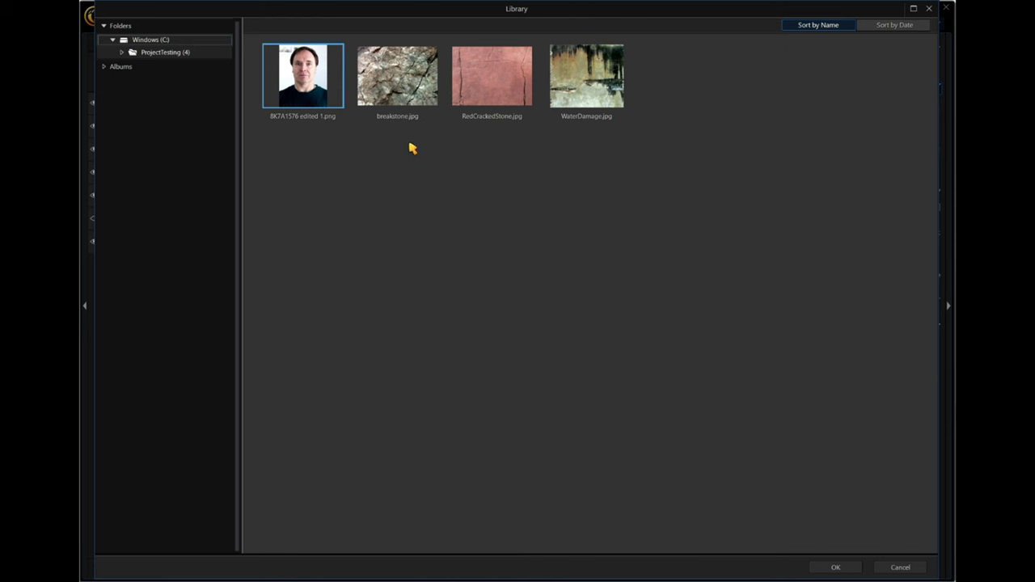
click(394, 83)
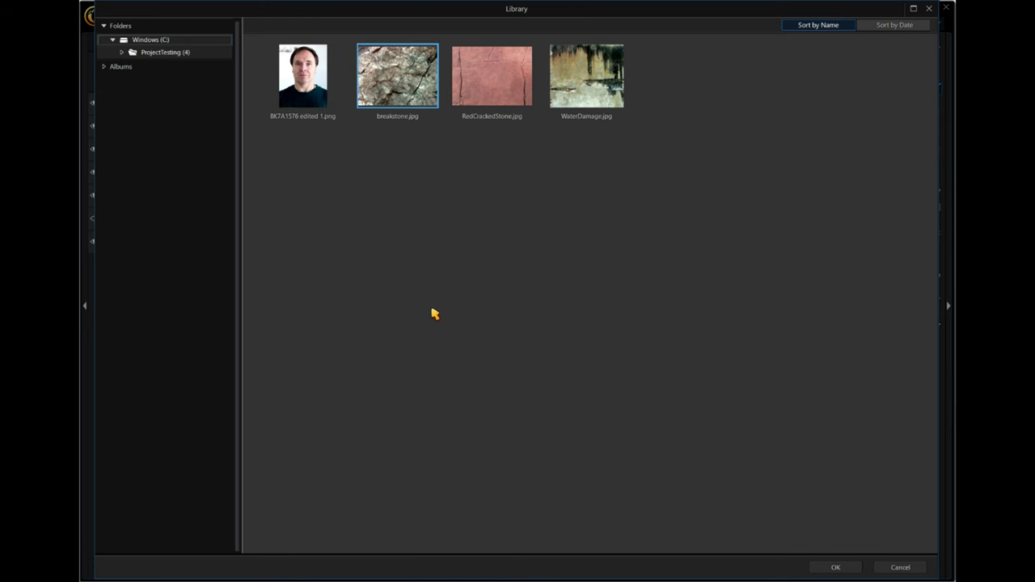
click(834, 568)
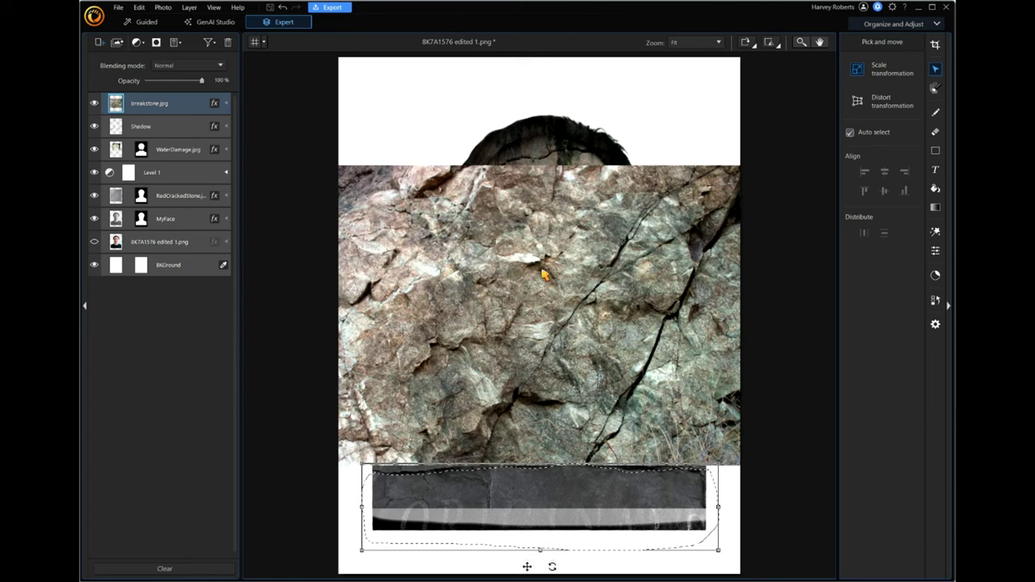
Move the breakstone texture down over the lassoed chest area, mask it to that selection, and clear the selection
drag(533, 253, 528, 516)
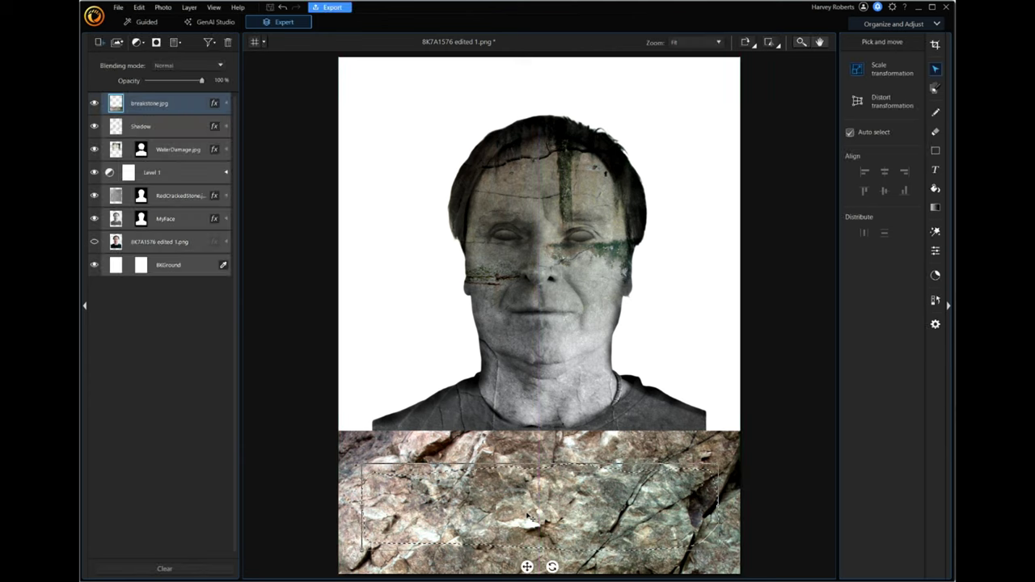
mouse_move(203, 84)
mouse_down()
mouse_move(186, 88)
mouse_move(220, 88)
mouse_up()
click(158, 43)
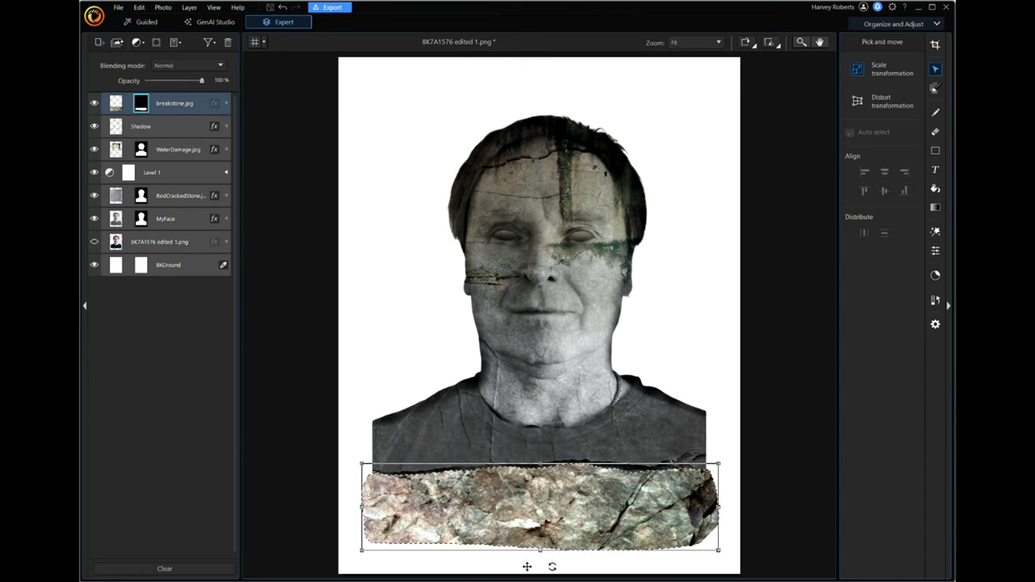
key(ctrl+d)
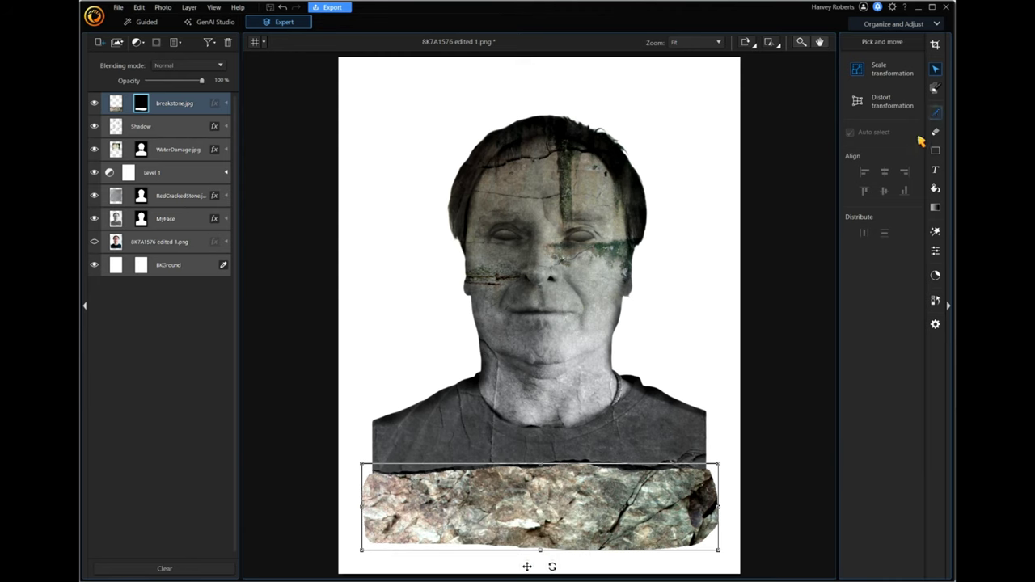
Adjust the breakstone layer's image to saturation -100, brightness -47 and exposure -0.92
click(936, 113)
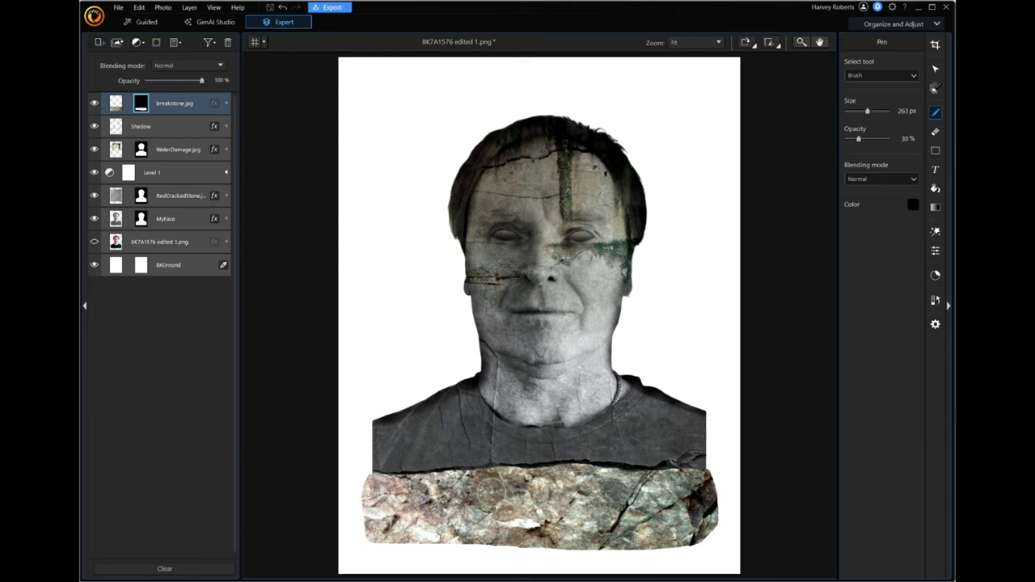
click(117, 105)
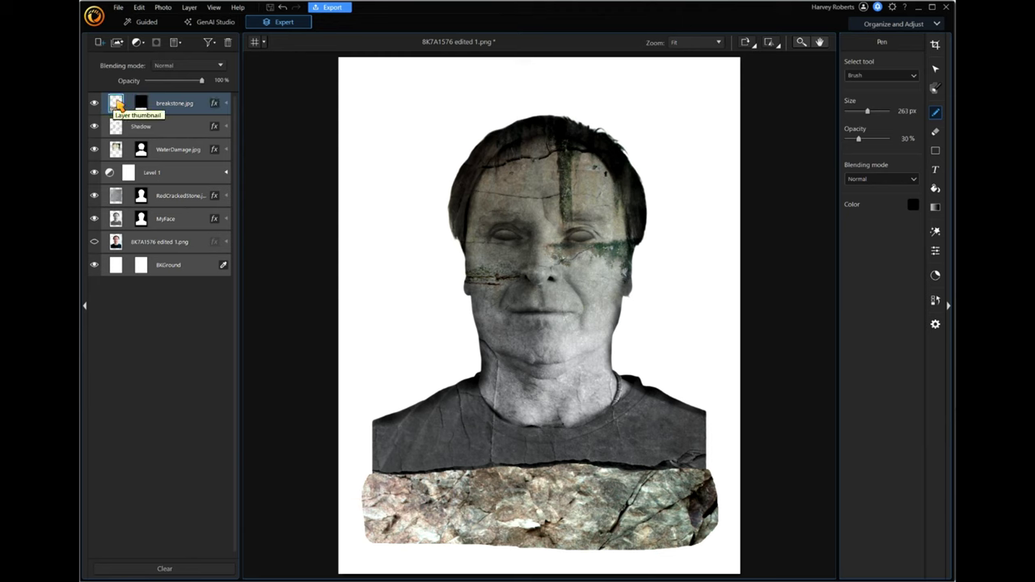
right_click(117, 103)
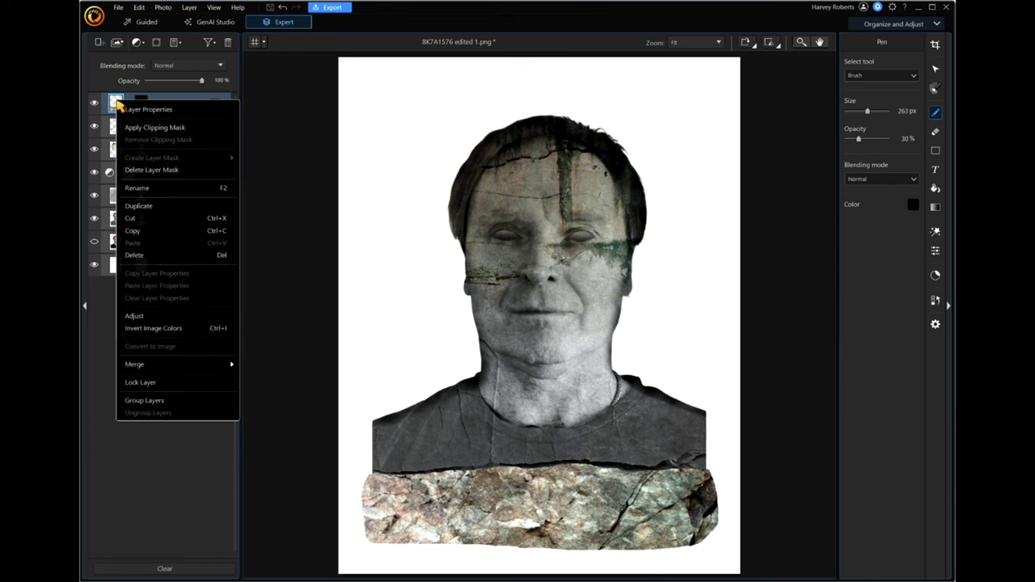
click(152, 315)
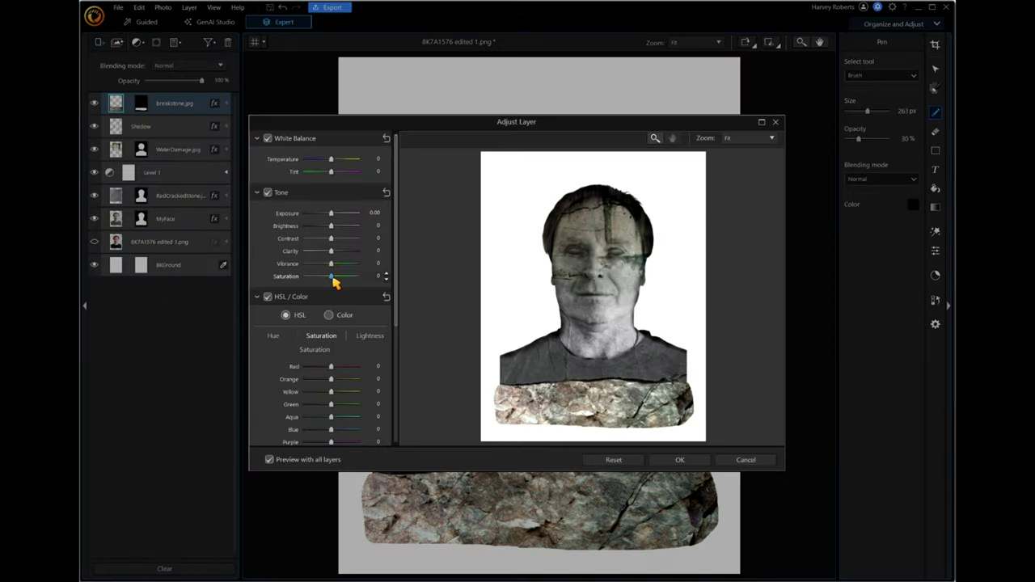
drag(331, 277, 306, 277)
drag(331, 230, 320, 231)
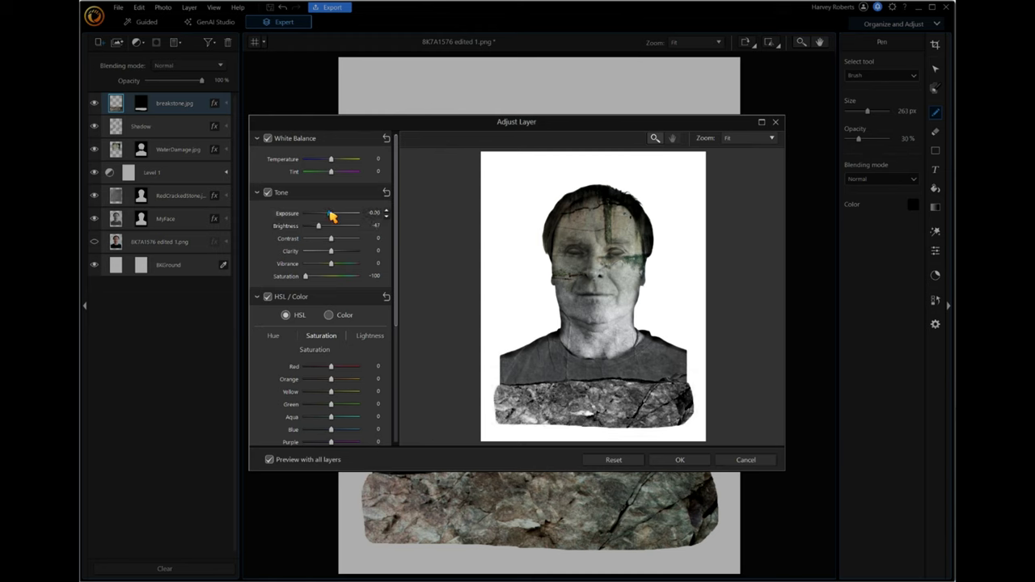
drag(330, 216, 329, 215)
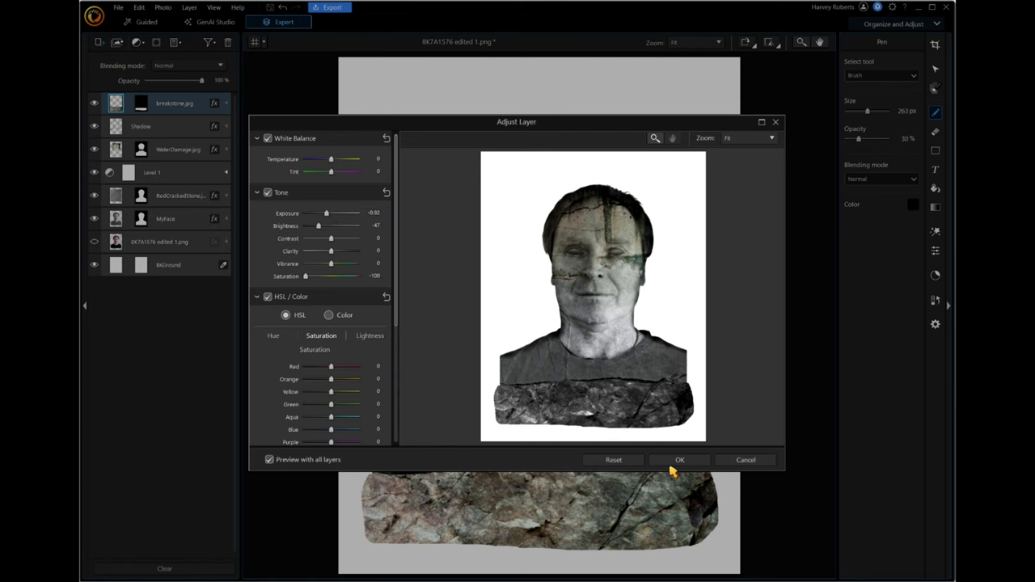
key(Return)
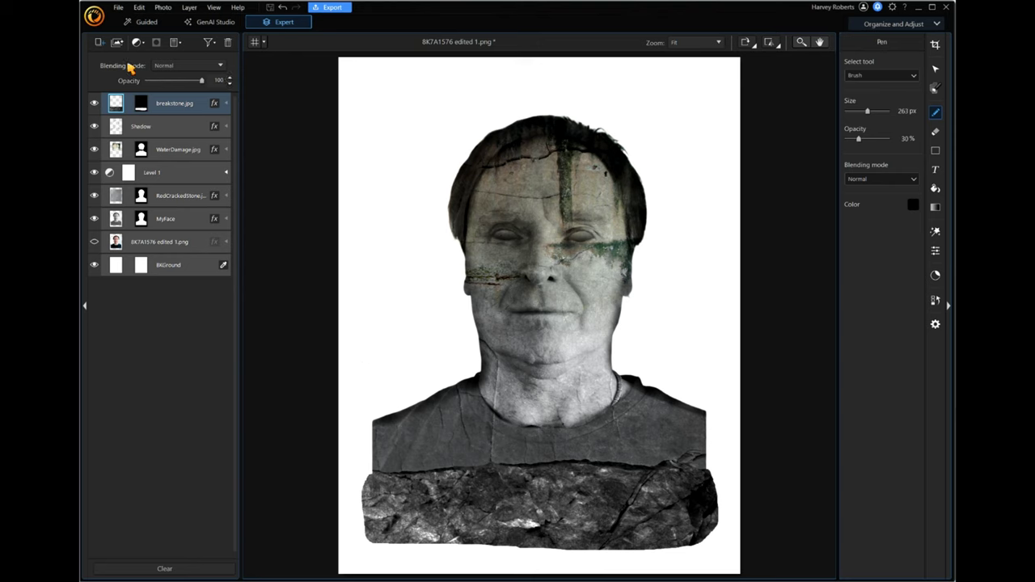
Save the layered project as a PHI file named StoneBust in the ProjectTesting folder
click(118, 9)
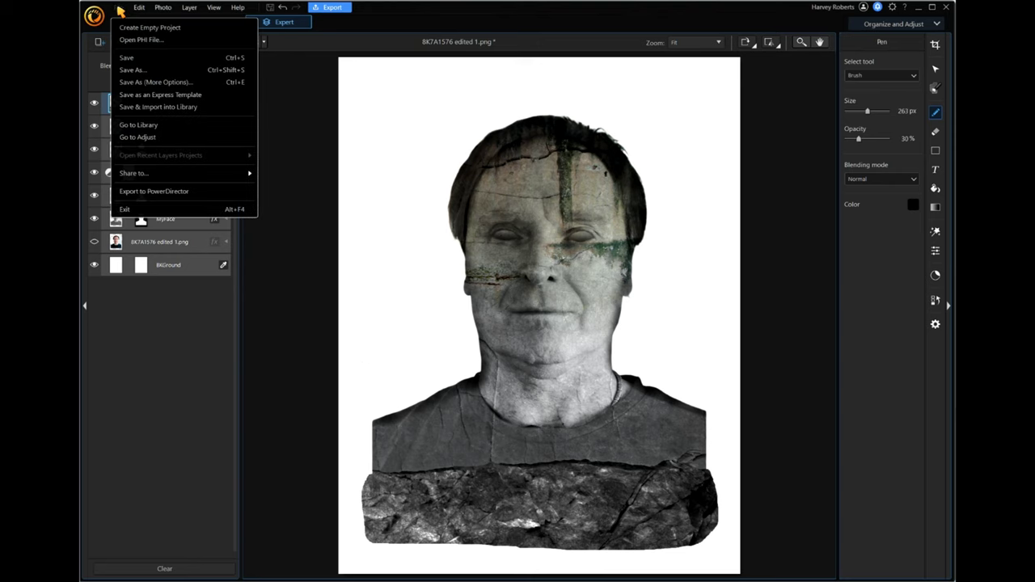
click(134, 70)
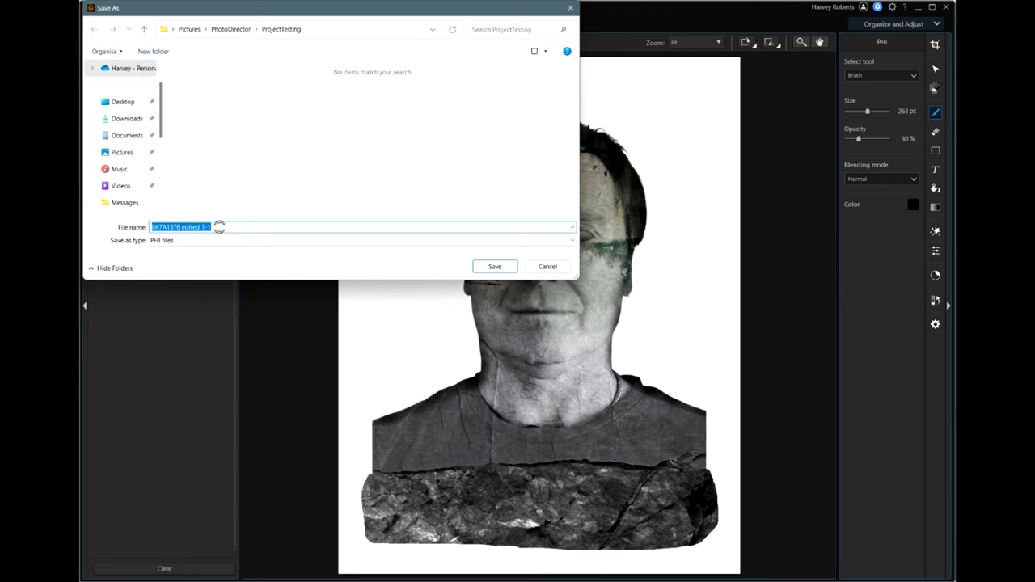
text(Stone)
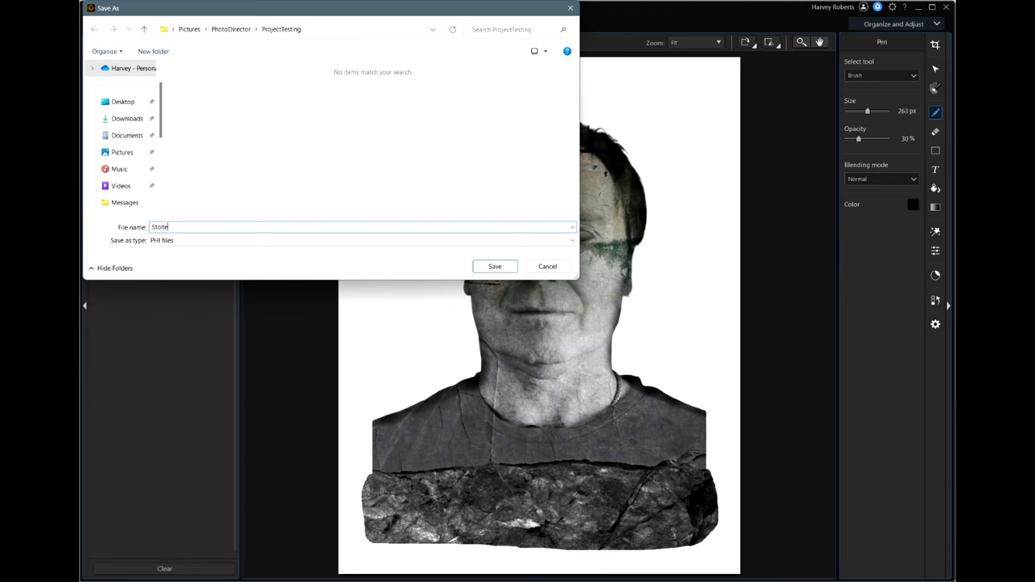
key(Return)
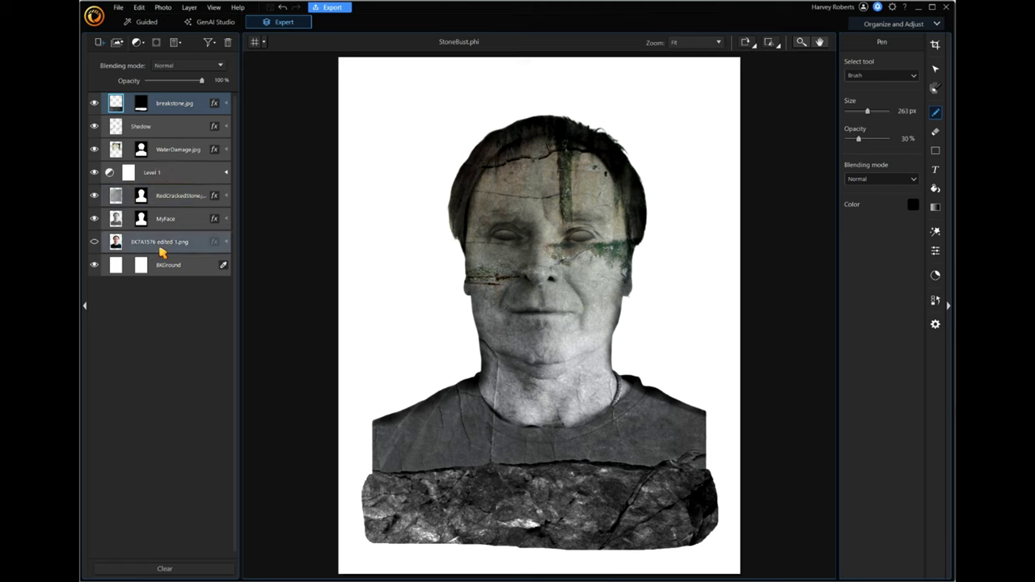
Merge all layers into one, skipping the invisible original photo layer
right_click(160, 201)
mouse_move(180, 461)
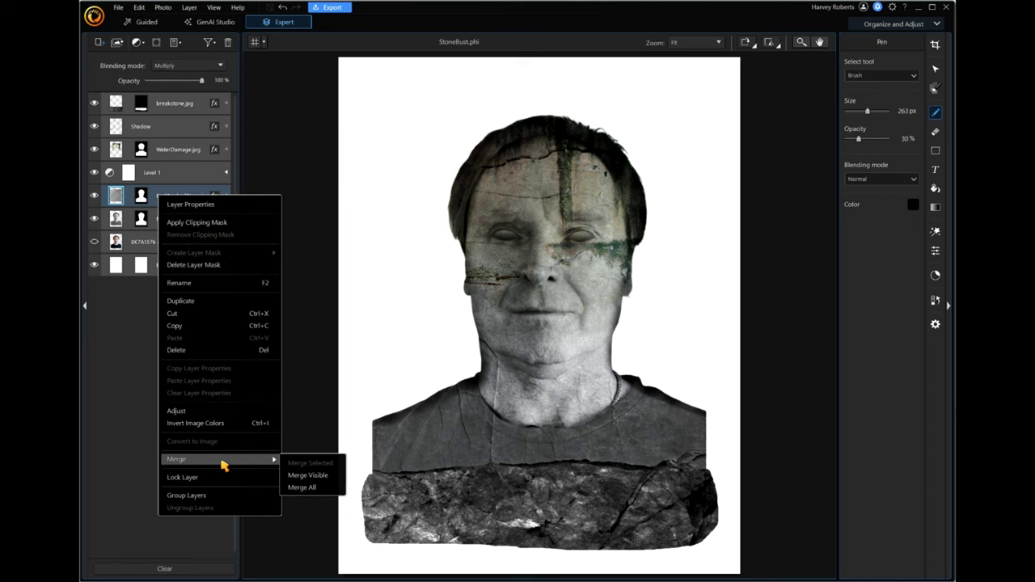
click(301, 489)
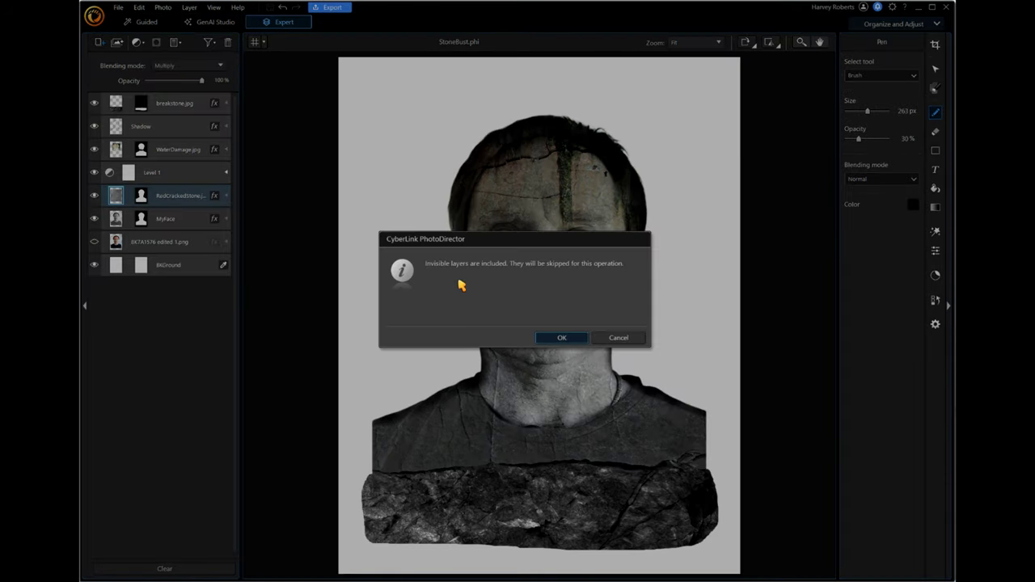
click(564, 340)
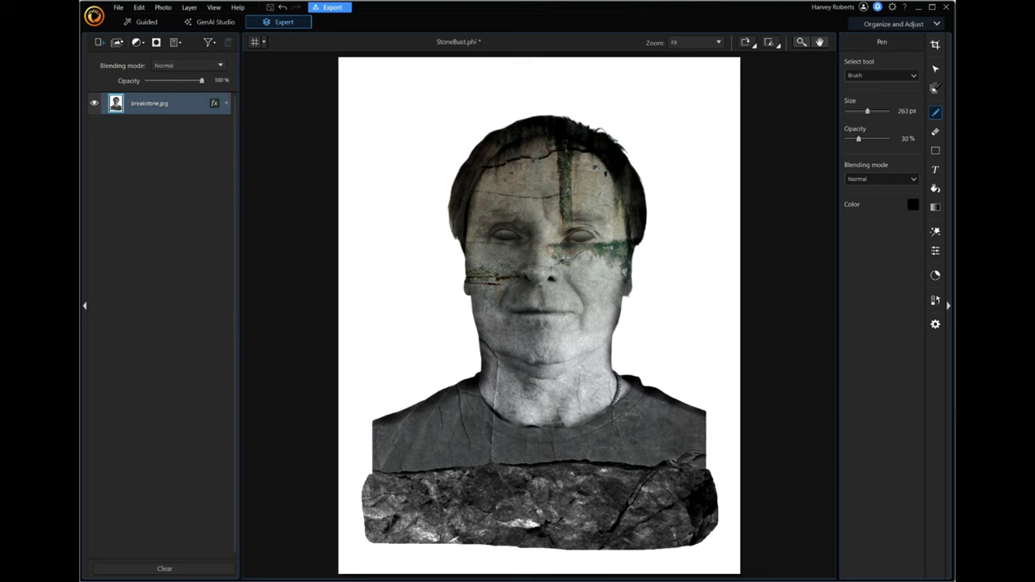
Add an empty layer above the merged breakstone.jpg layer and hide the merged layer
click(97, 45)
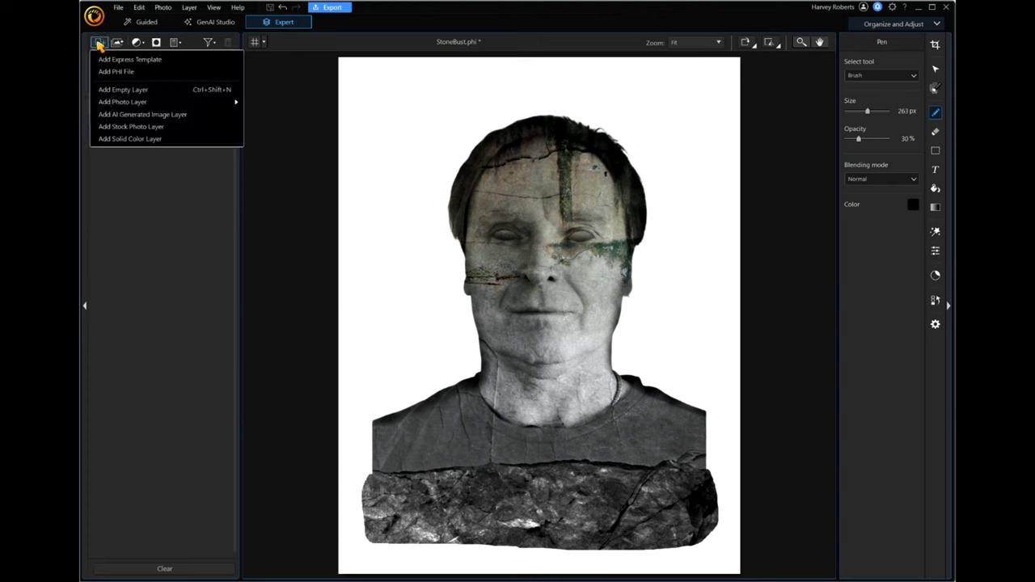
click(121, 91)
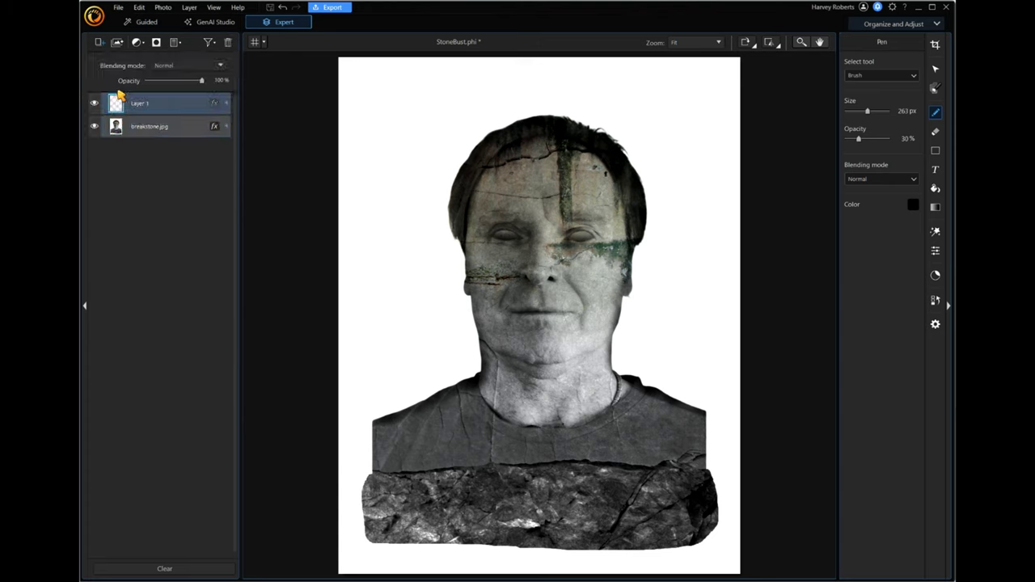
click(96, 132)
click(95, 127)
Rename the empty Layer 1 as BKGround and fill it entirely with white at 100% opacity
click(142, 106)
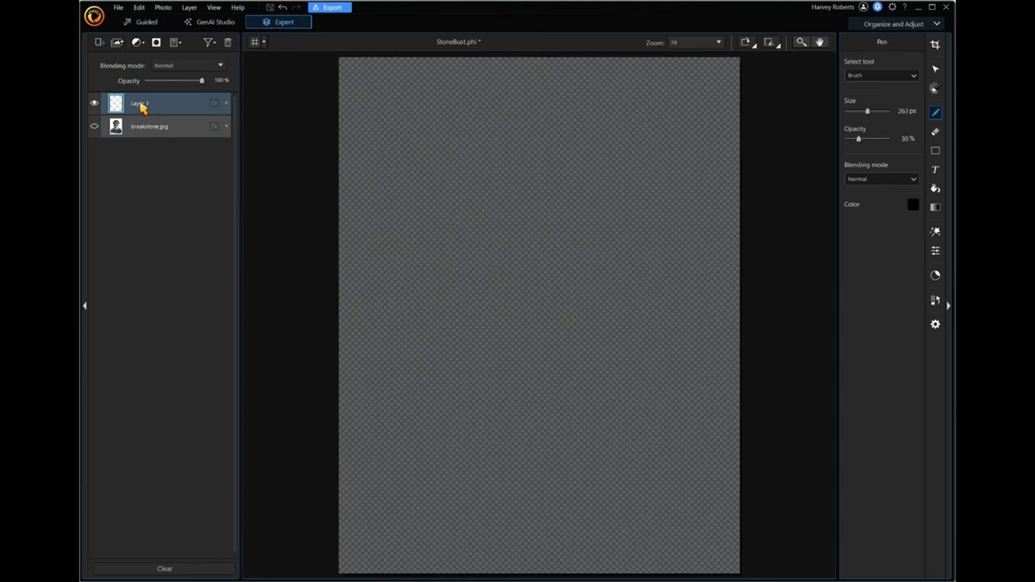
double_click(143, 106)
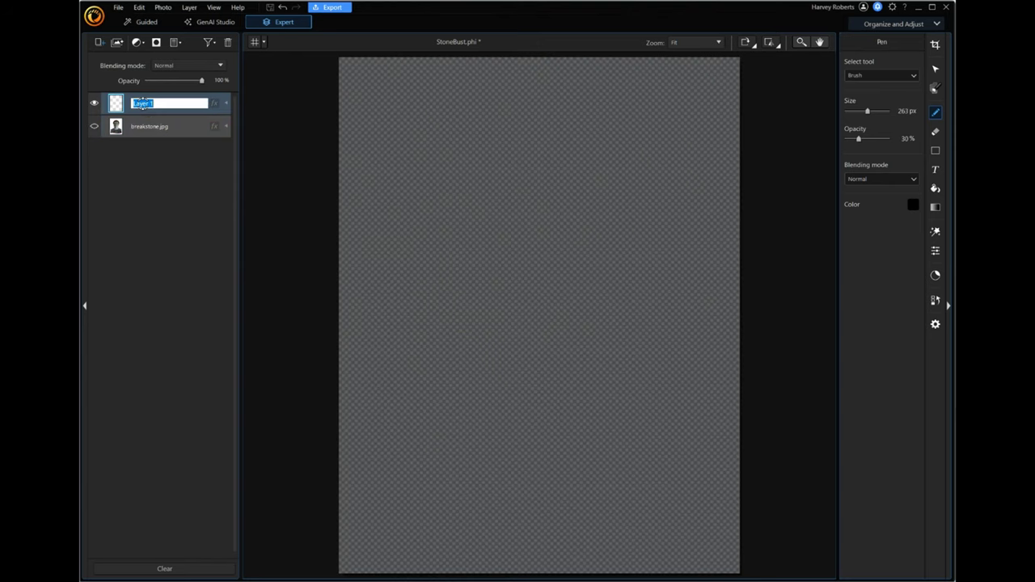
text(BKGround)
key(Return)
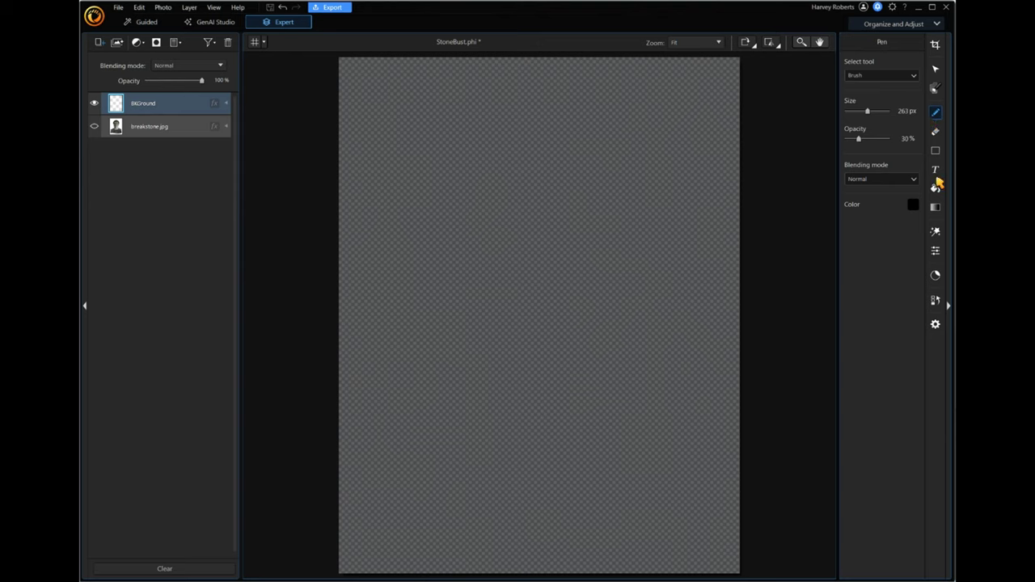
click(936, 189)
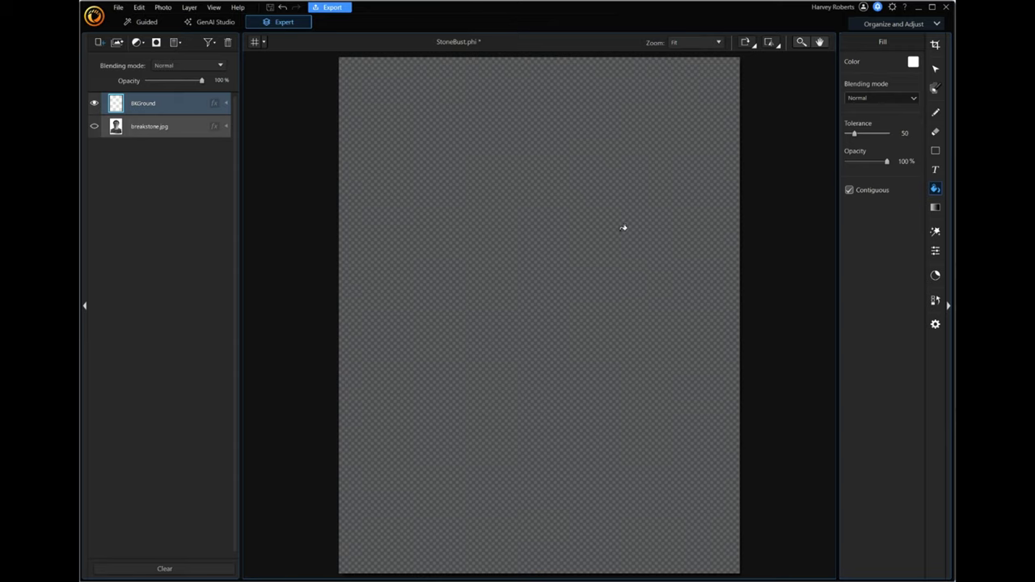
click(576, 245)
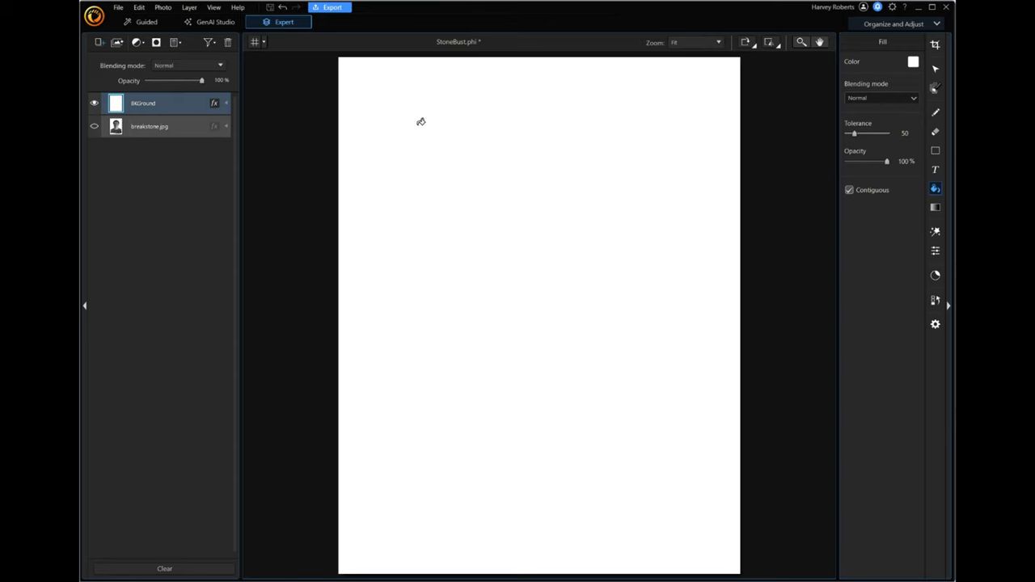
Move the BKGround layer beneath the breakstone.jpg layer and make breakstone.jpg visible again
drag(148, 108, 148, 146)
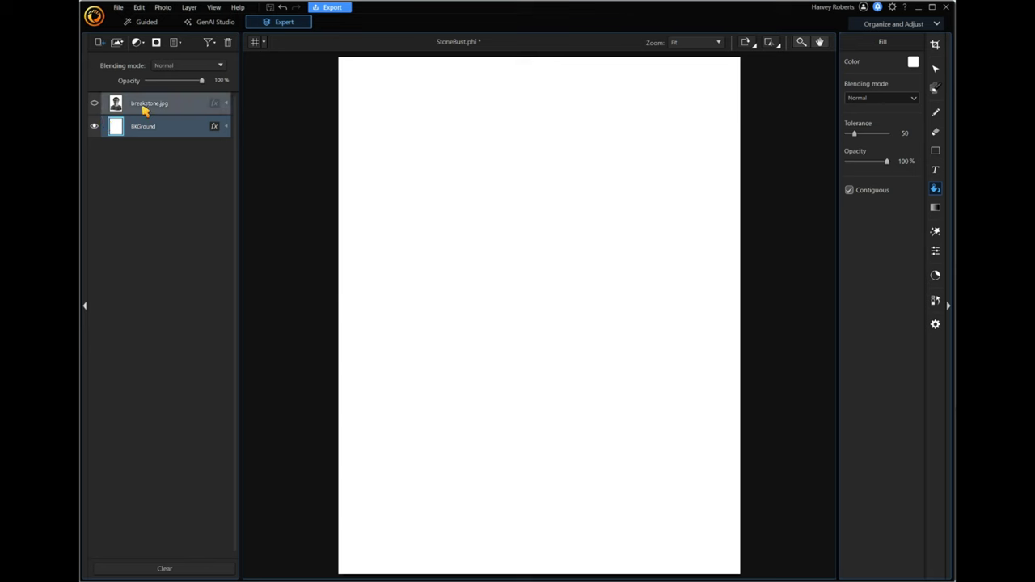
click(94, 104)
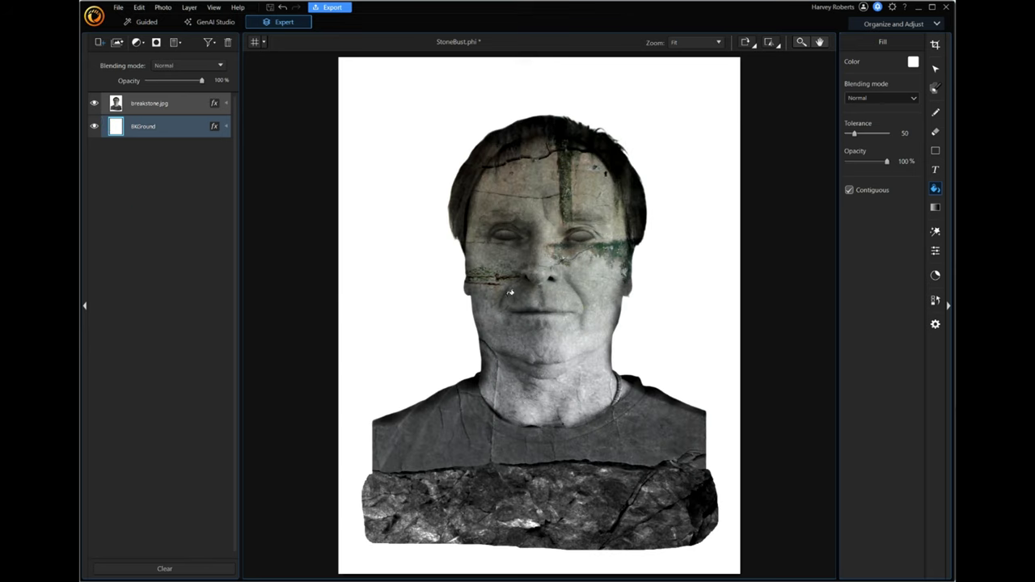
On the breakstone.jpg layer, fade both outer ends of the rocky base with the Eraser at 27% opacity
click(142, 105)
click(935, 134)
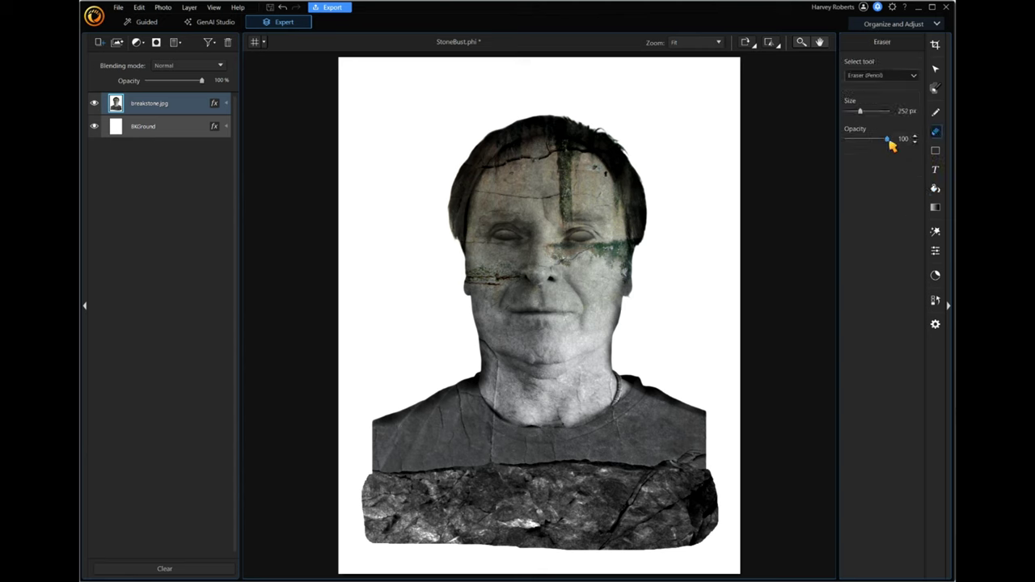
drag(885, 140, 862, 140)
mouse_move(717, 475)
mouse_down()
mouse_move(715, 526)
mouse_move(697, 549)
mouse_move(712, 483)
mouse_move(690, 544)
mouse_move(707, 515)
mouse_move(706, 484)
mouse_move(716, 517)
mouse_move(717, 479)
mouse_move(731, 541)
mouse_move(699, 552)
mouse_up()
mouse_move(361, 489)
mouse_down()
mouse_move(374, 534)
mouse_move(388, 536)
mouse_move(390, 523)
mouse_move(368, 484)
mouse_move(393, 550)
mouse_move(377, 545)
mouse_move(388, 524)
mouse_move(383, 550)
mouse_move(395, 544)
mouse_move(368, 493)
mouse_move(385, 565)
mouse_move(369, 533)
mouse_up()
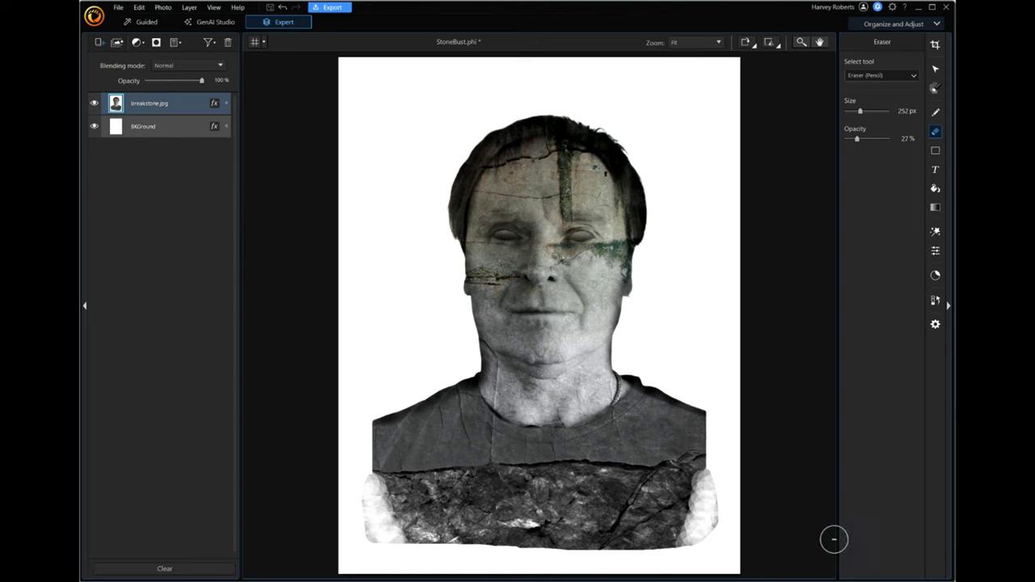